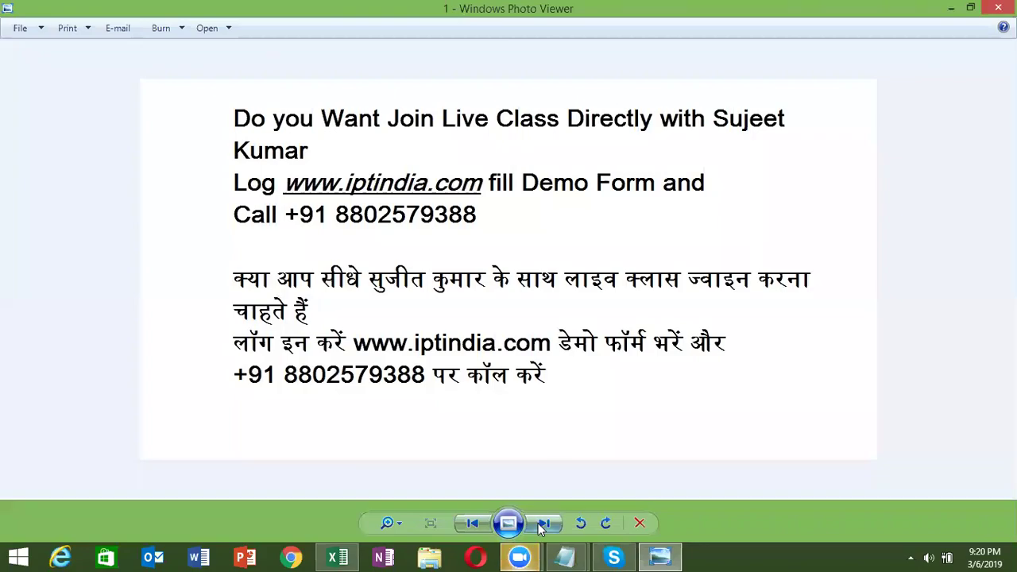
Step: View the next image, close Photo Viewer, and return to the Excel workbook
click(543, 525)
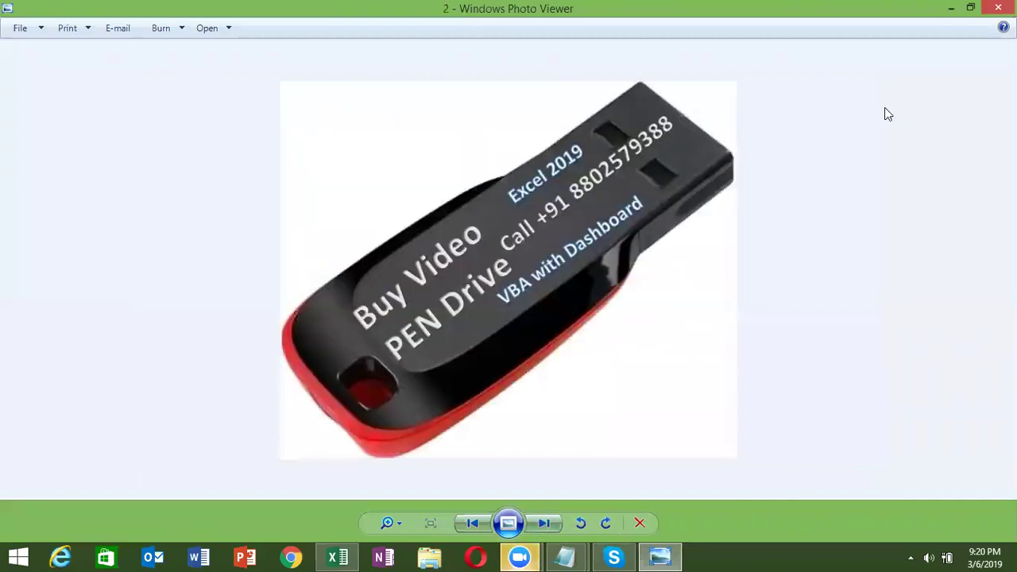
click(999, 8)
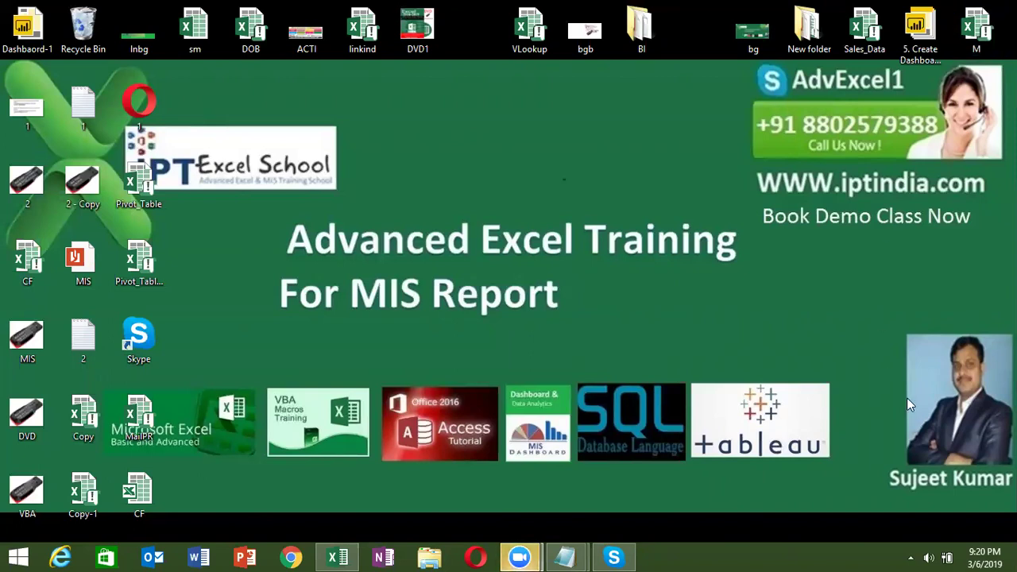
click(340, 556)
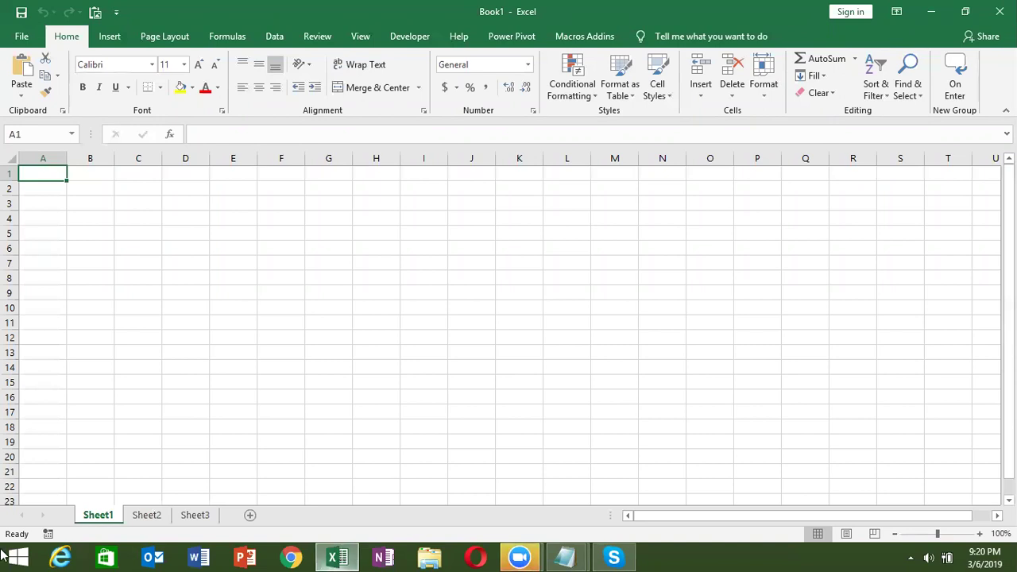
Step: Enter a Sales heading in A1 and fill A2:A24 with =RANDBETWEEN(10,90)
text(Sales)
key(Return)
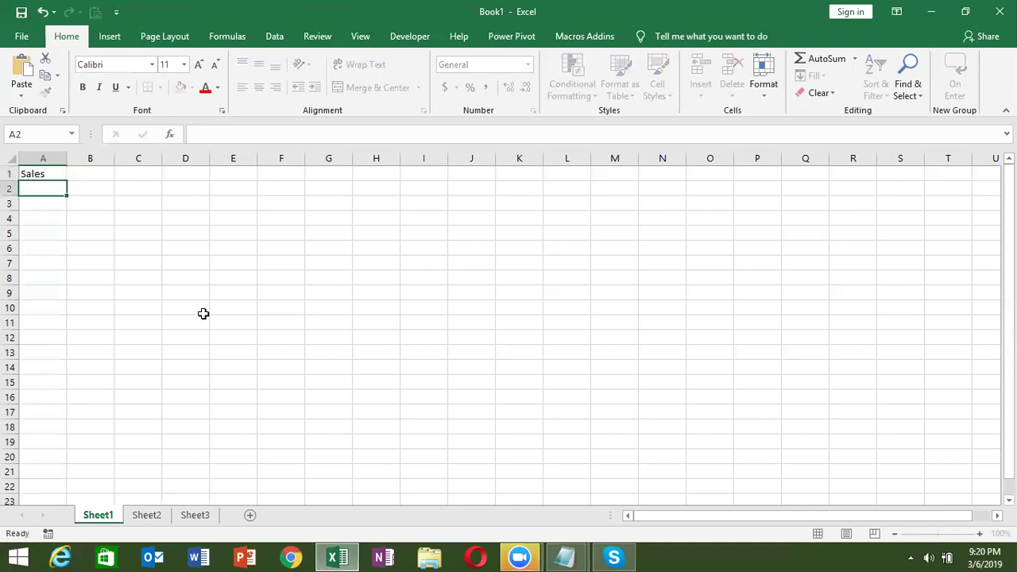
text(=ra)
key(Down)
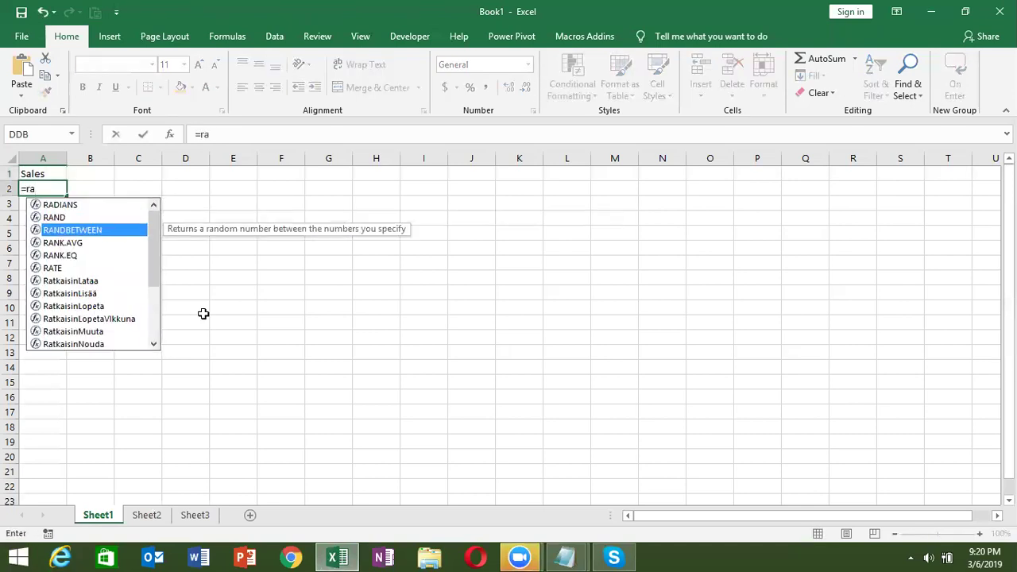
key(Tab)
text(10,90)
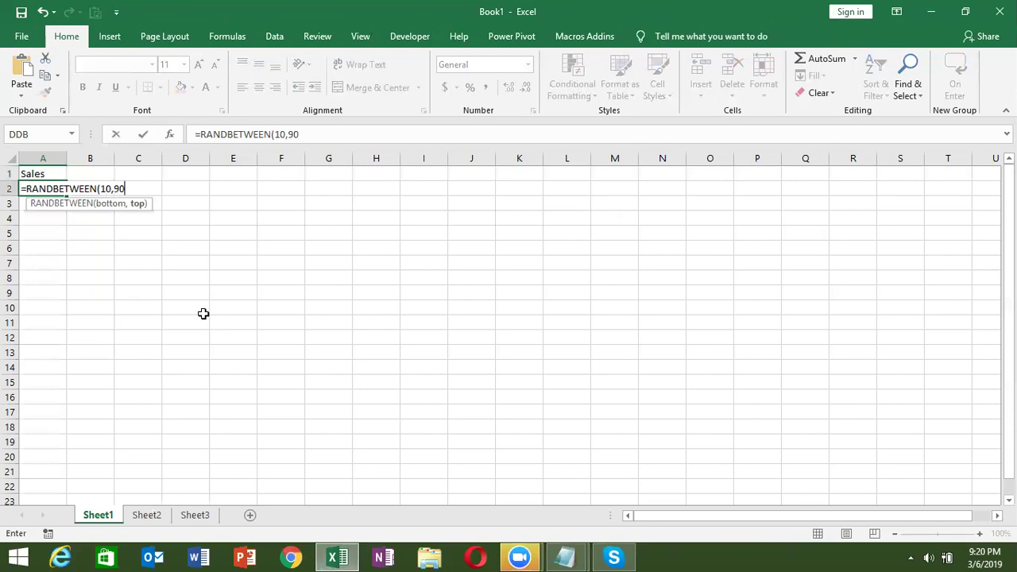
key(Return)
key(shift+Down)
key(shift+Down)
key(shift+Down)
key(shift+Down)
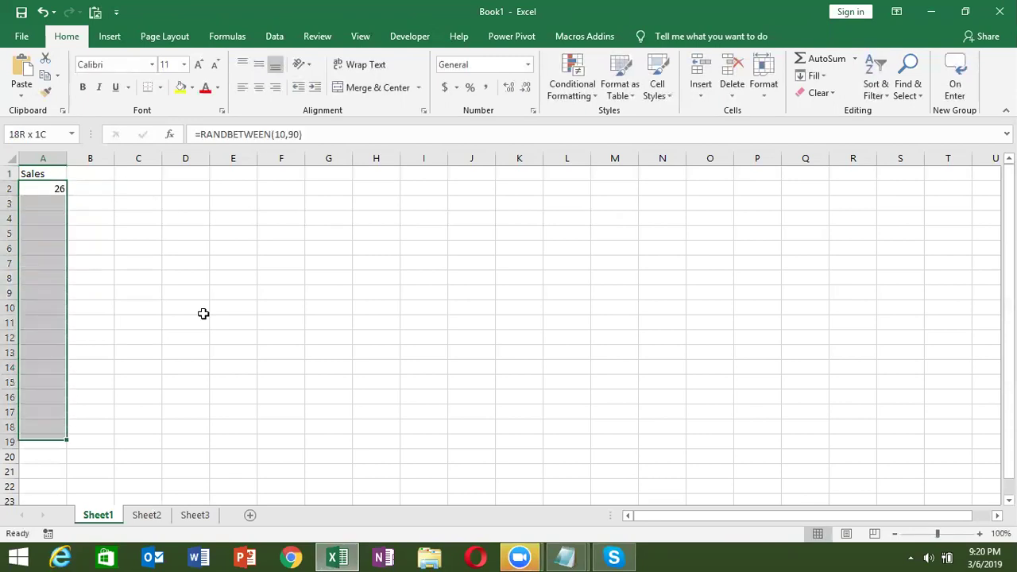
key(shift+Down)
key(shift+Down)
key(shift+Down)
key(ctrl+d)
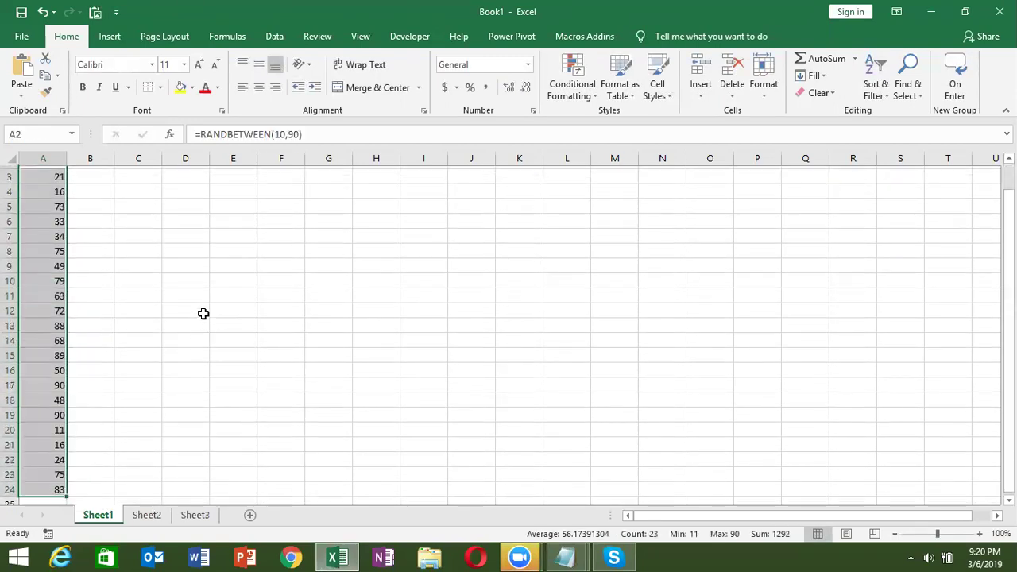
Step: Turn the Sales numbers into fixed values, then move to Sheet2
key(ctrl+c)
click(21, 95)
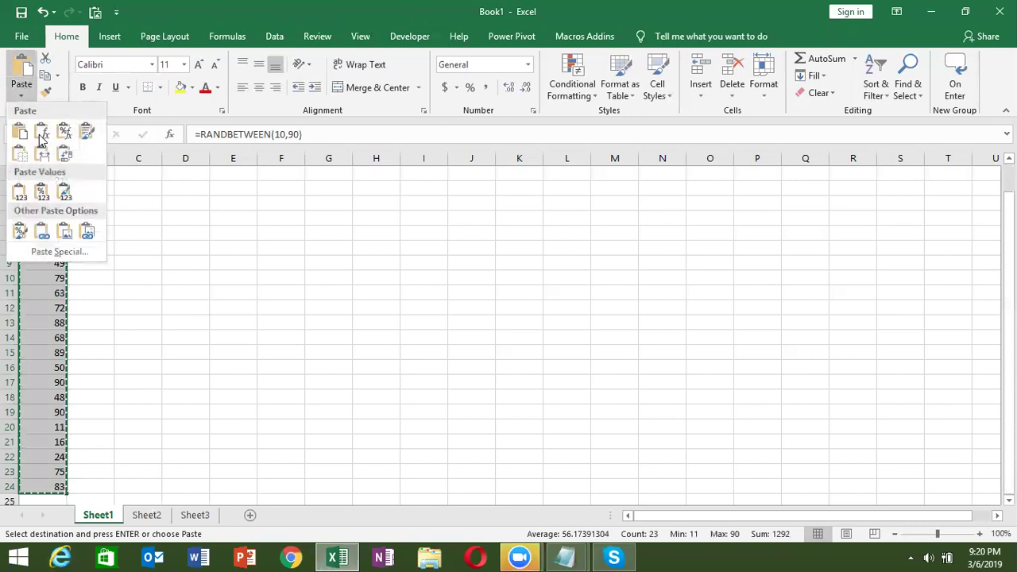
click(19, 195)
key(Escape)
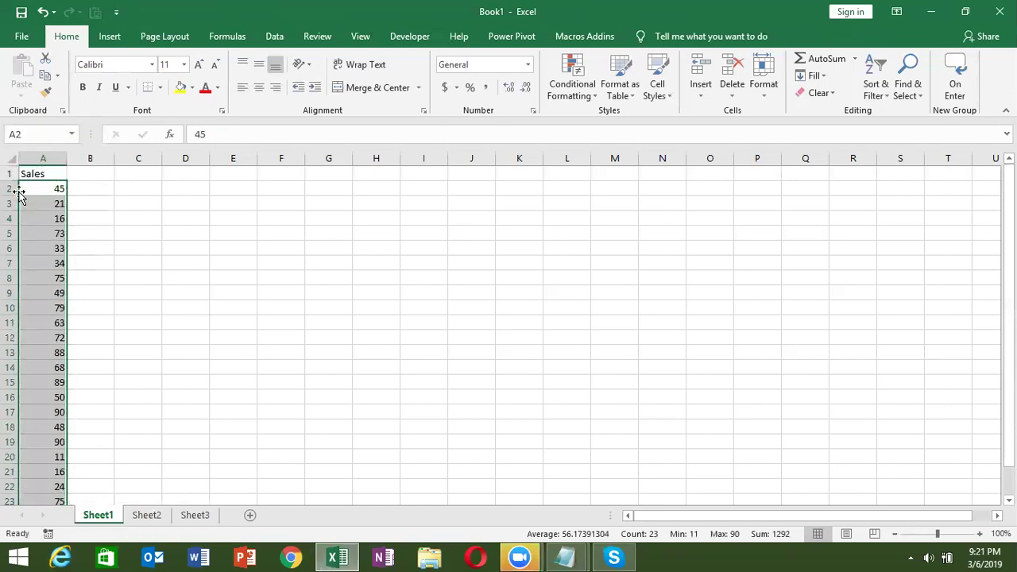
click(111, 205)
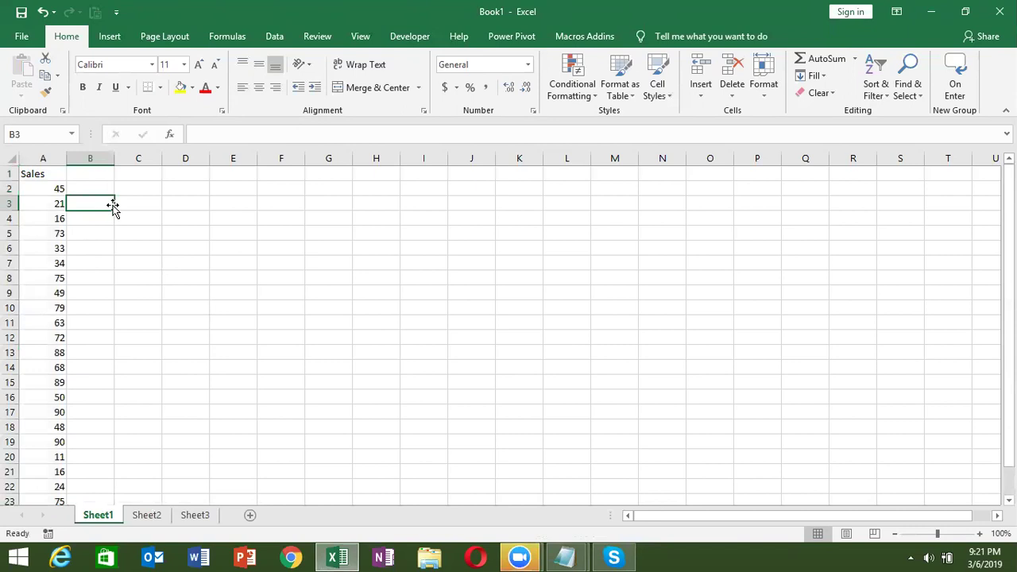
click(145, 516)
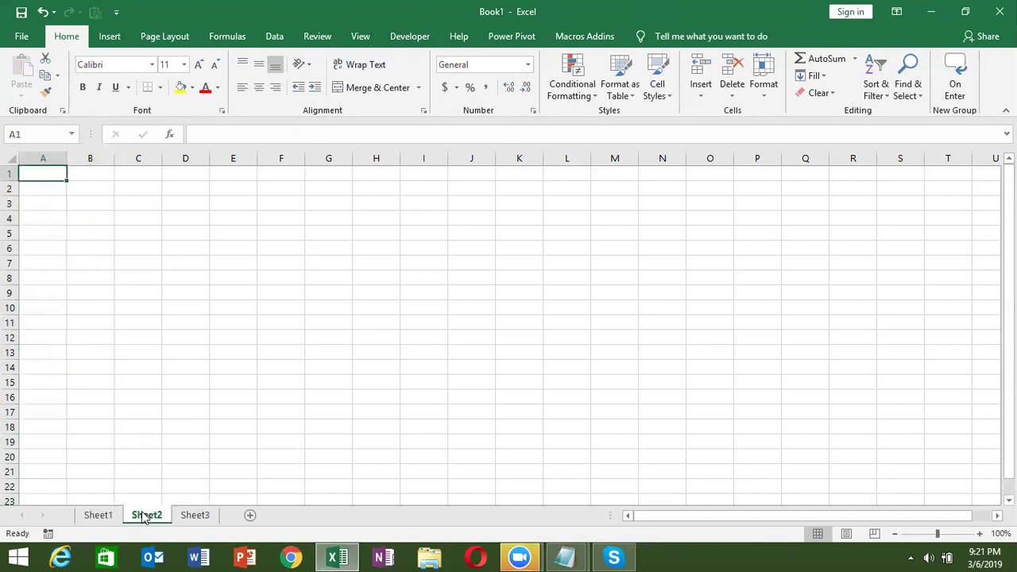
Step: Add the headings Name and S-1 through S-4 in row 1
text(Name)
key(Tab)
text(S-1)
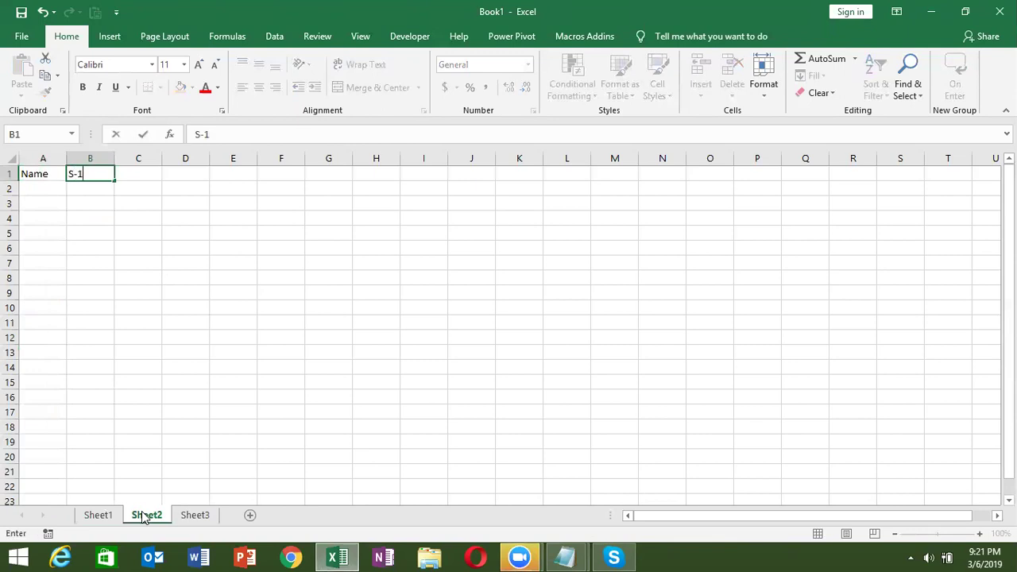
key(Return)
click(90, 173)
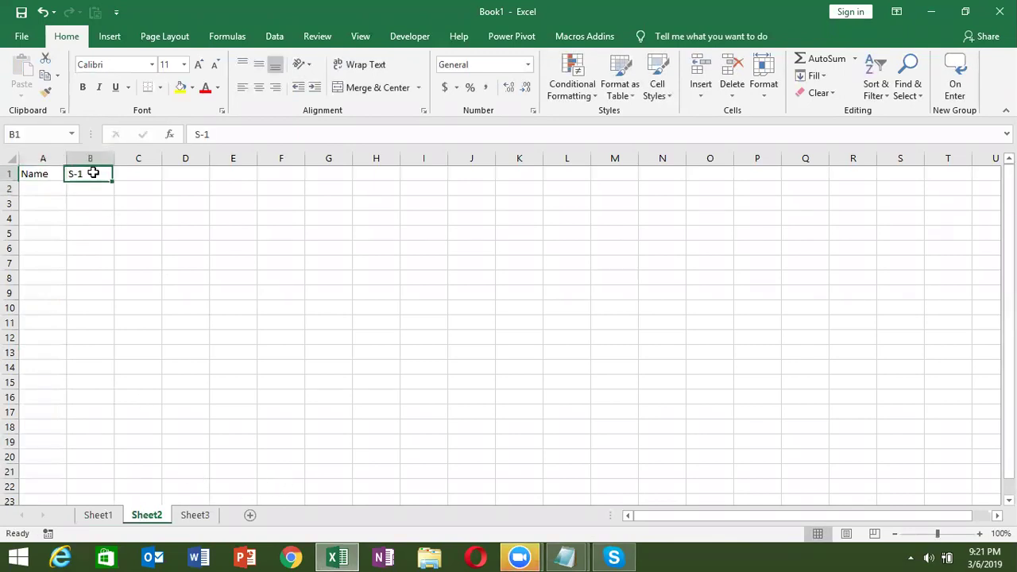
drag(115, 181, 243, 176)
Step: Enter the first student name in A2 and autofill names down to row 8
click(55, 190)
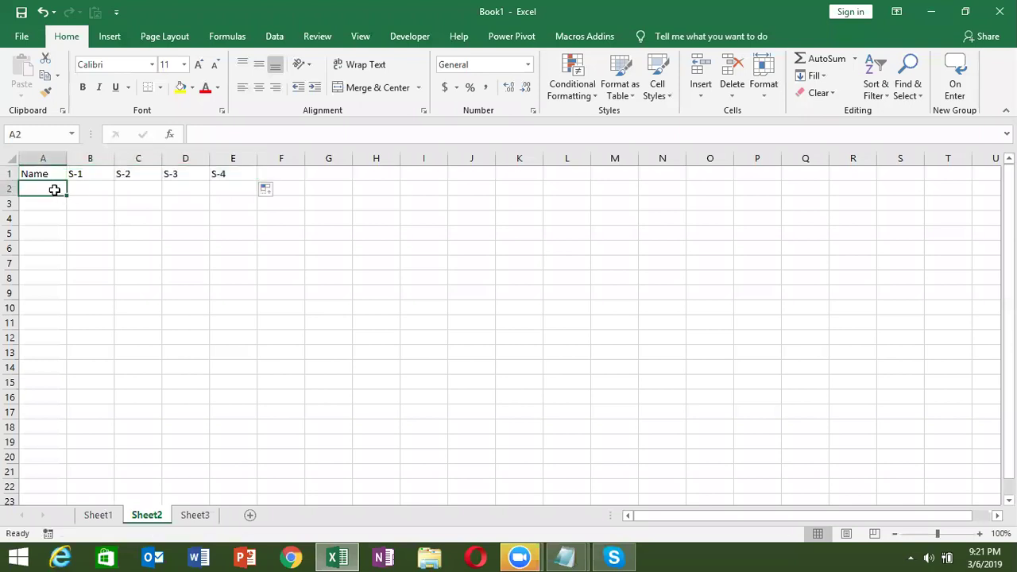
text(Puja)
key(Return)
click(54, 190)
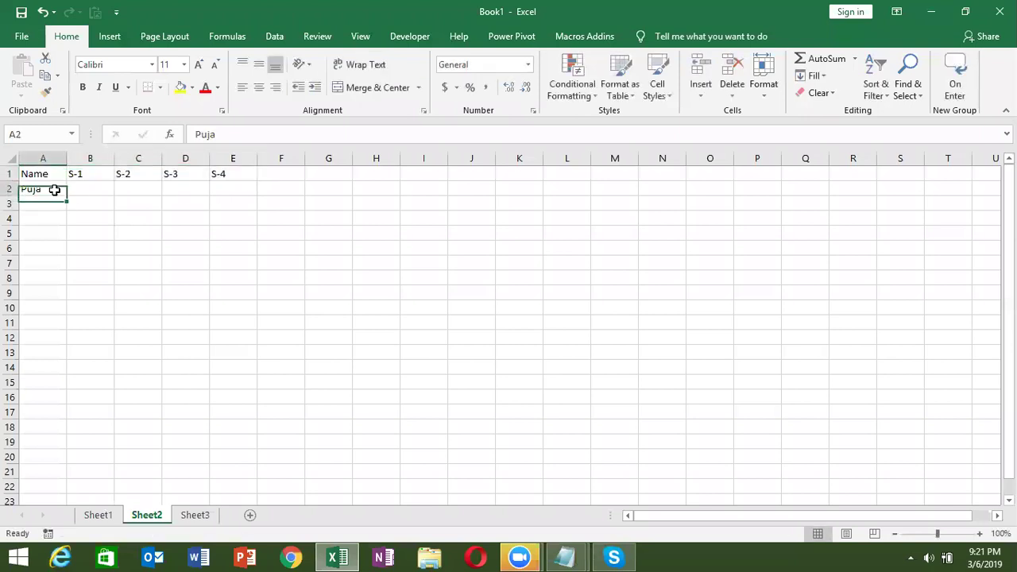
drag(68, 196, 63, 278)
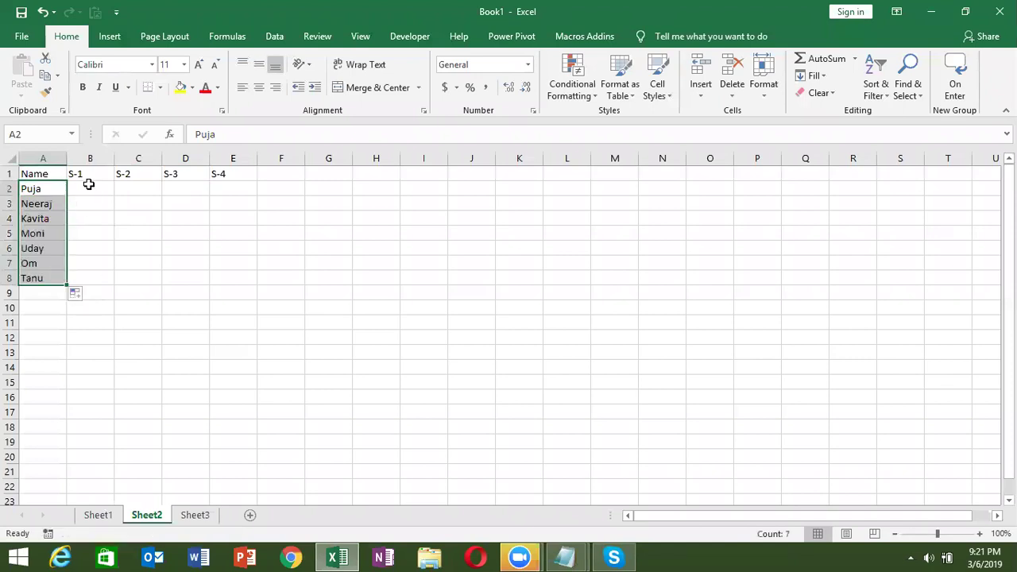
Step: Fill B2:E8 with =RANDBETWEEN(10,90) random marks
click(89, 184)
text(=ra)
key(Down)
key(Tab)
text(1)
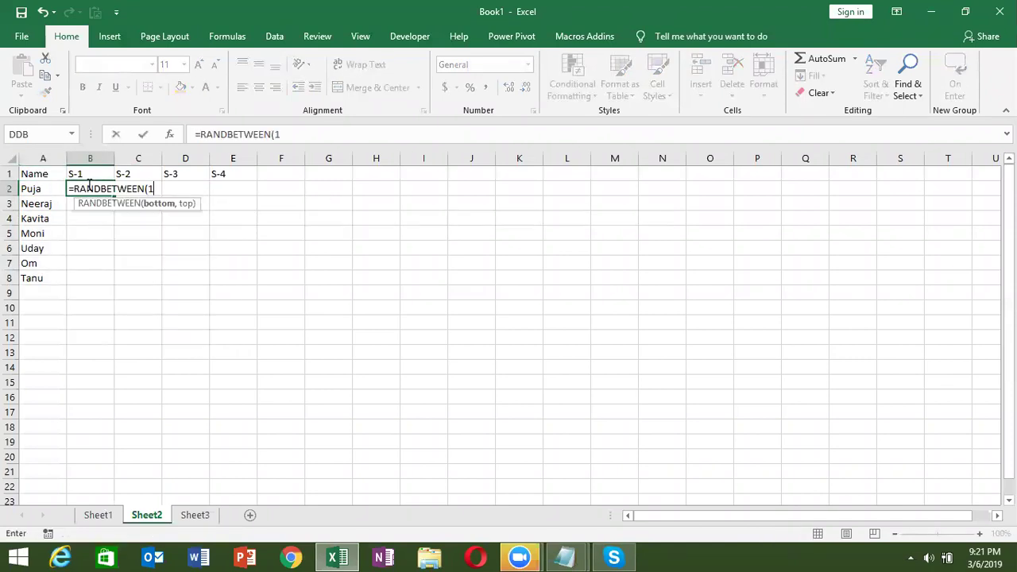
text(0,90)
key(ctrl+Return)
key(shift+Right)
key(shift+Right)
key(shift+Right)
key(shift+Down)
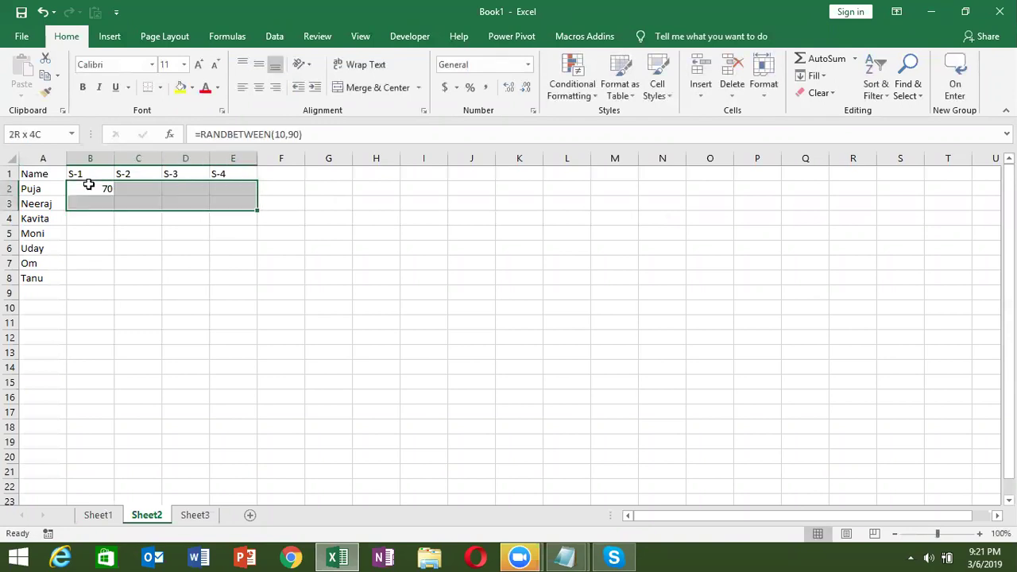
key(shift+Down)
key(shift+Down)
key(shift+Down)
key(shift+Down)
key(ctrl+d)
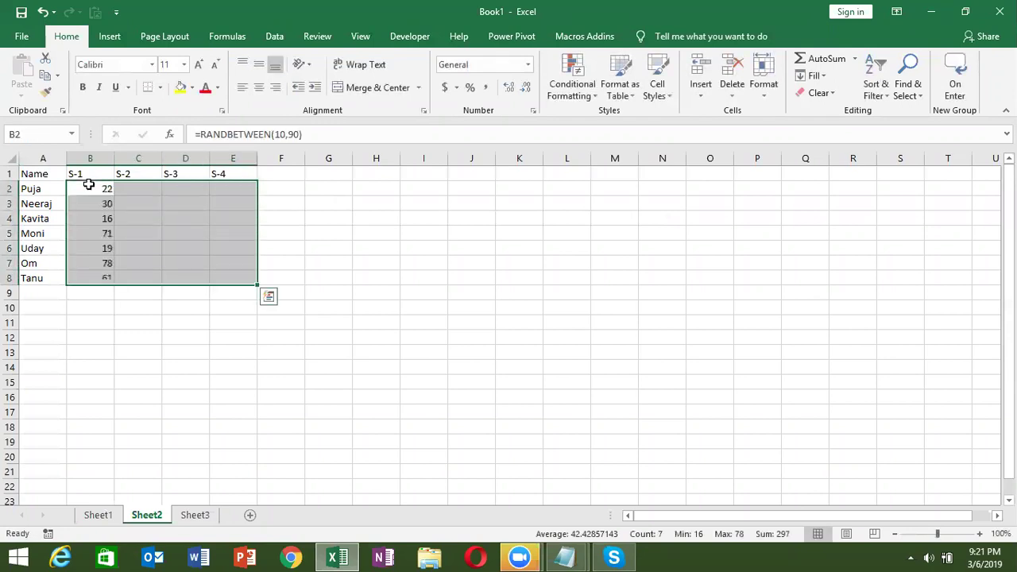
key(ctrl+r)
Step: Paste the marks back as fixed values and type the heading 'Resukt' in F1
key(ctrl+c)
click(21, 93)
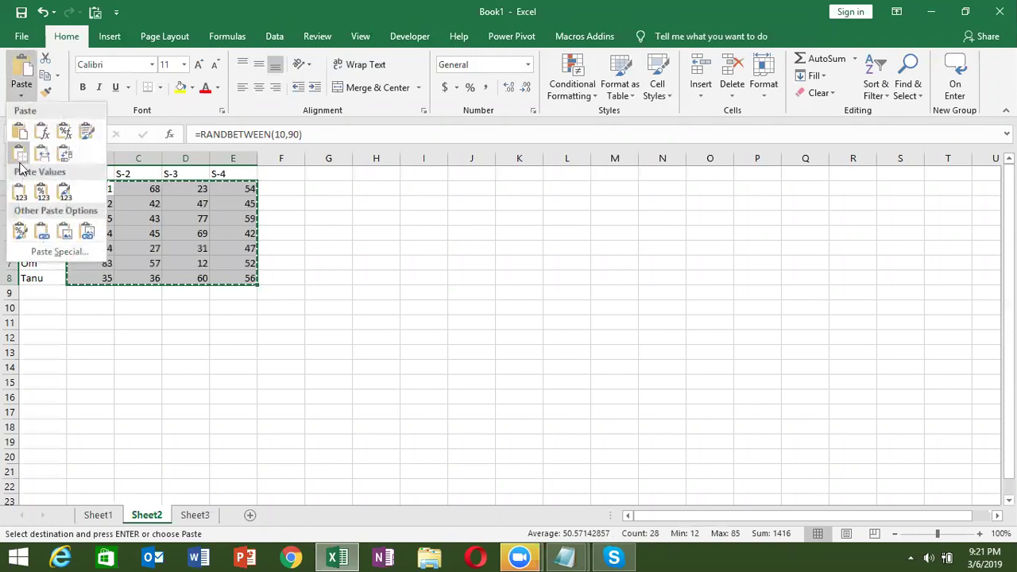
click(19, 193)
key(Escape)
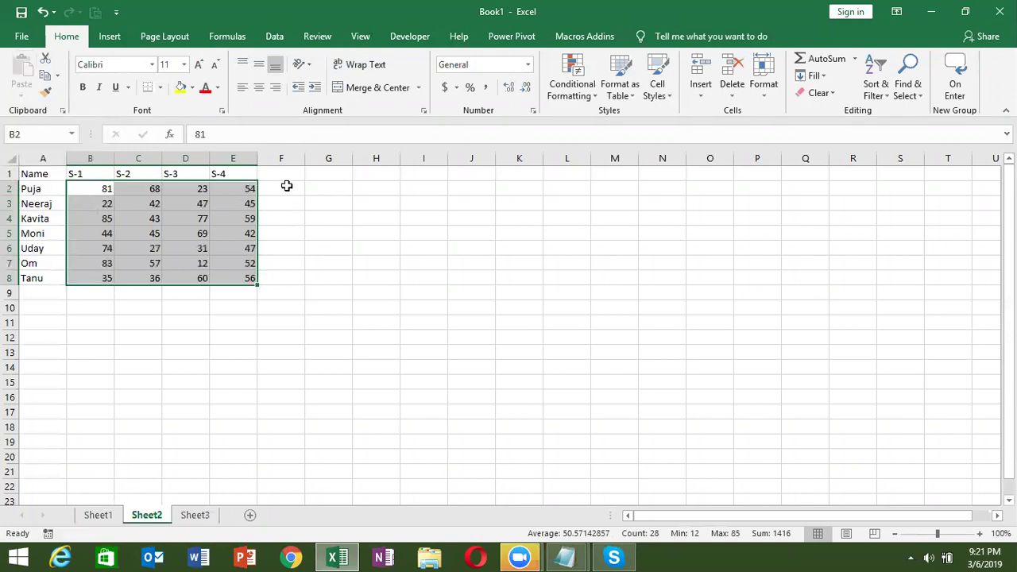
click(284, 175)
text(Resukt)
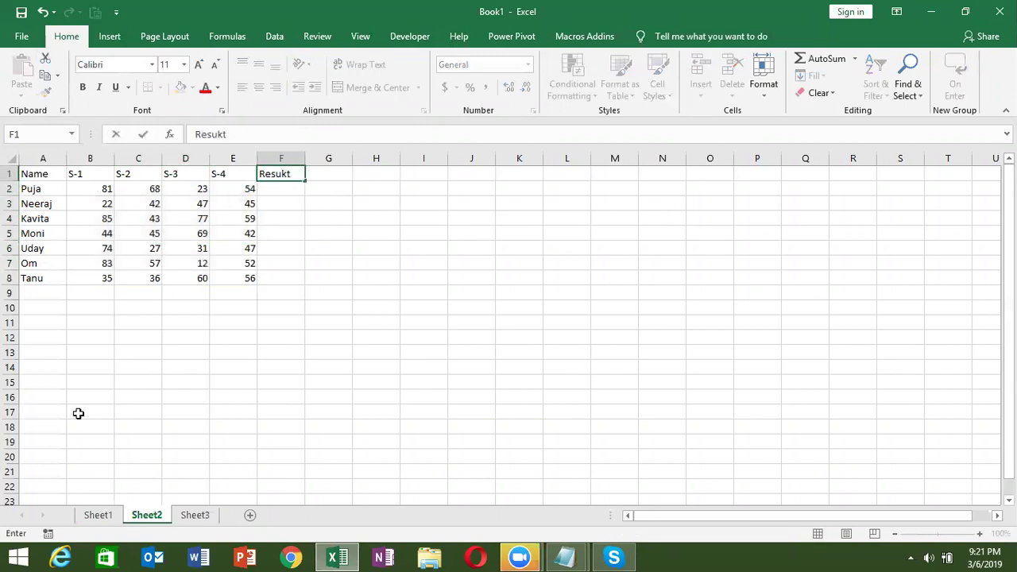
Step: Retype the F1 result heading, ending up as 'Rejuslt'
key(BackSpace)
key(BackSpace)
text(t)
text(jt)
key(Return)
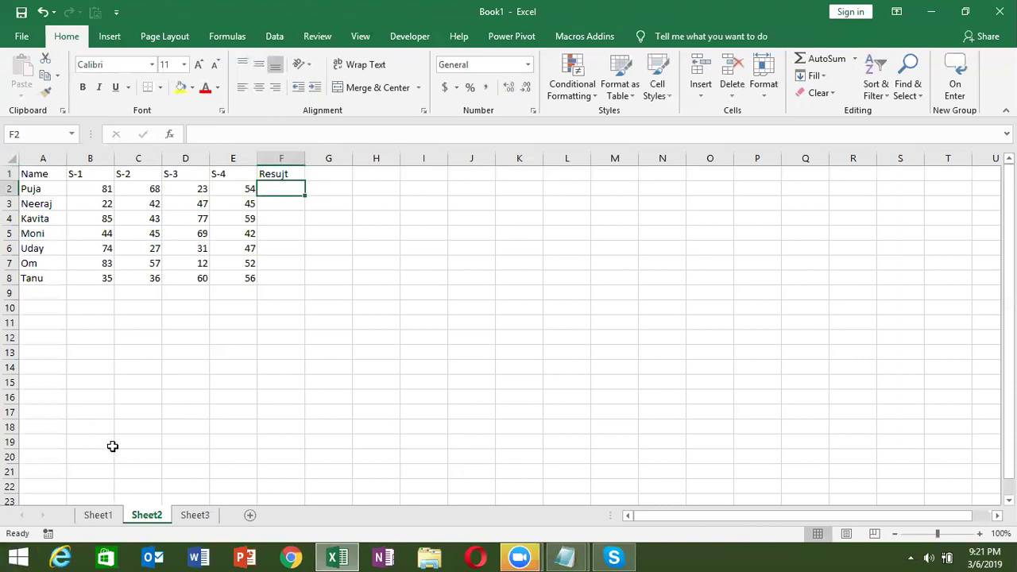
click(298, 173)
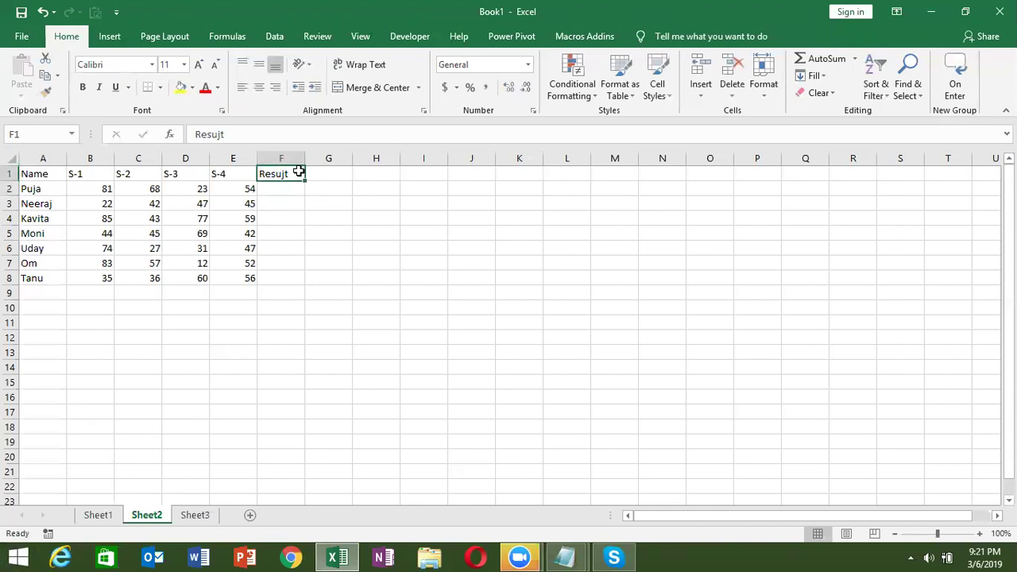
text(Rejuslt)
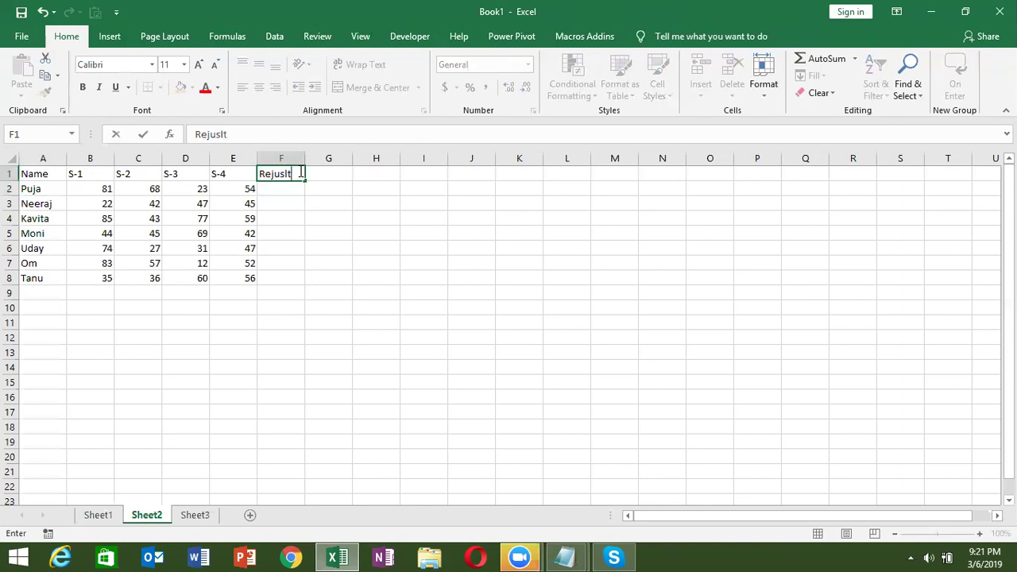
key(Return)
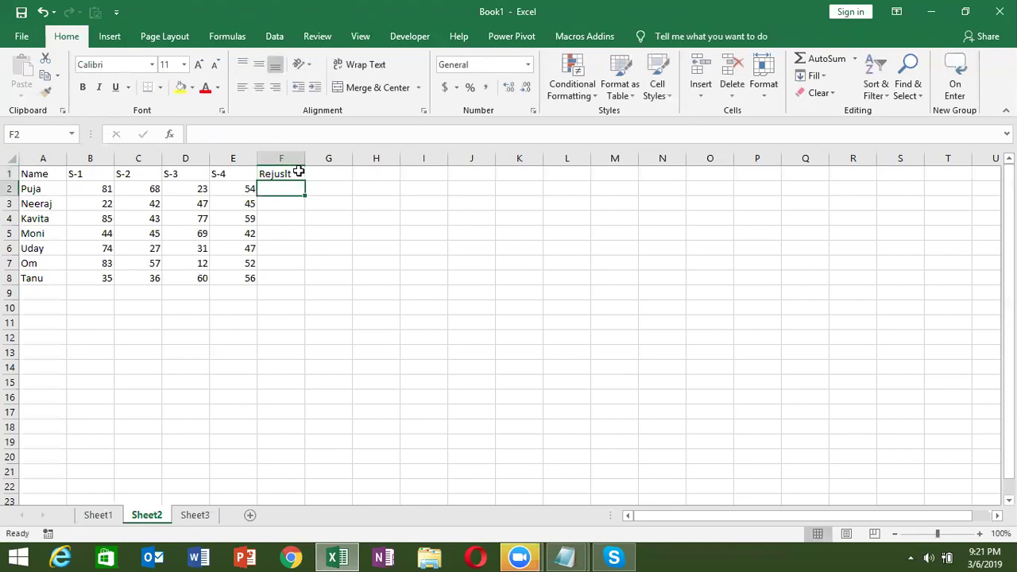
Step: Review the four subject marks in row 2 and return to Result cell F2
key(Left)
key(Left)
key(Down)
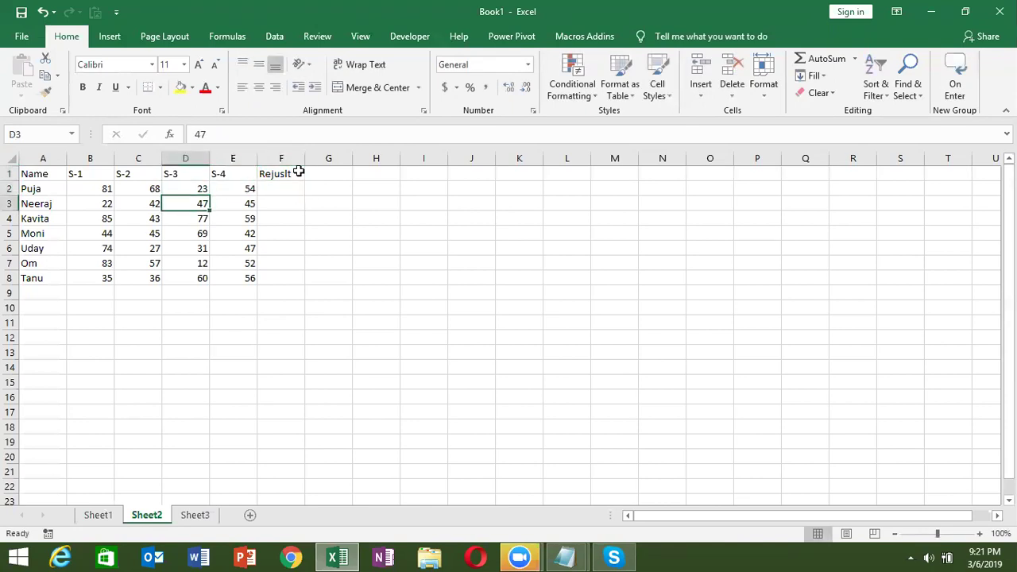
key(Up)
key(Right)
key(Right)
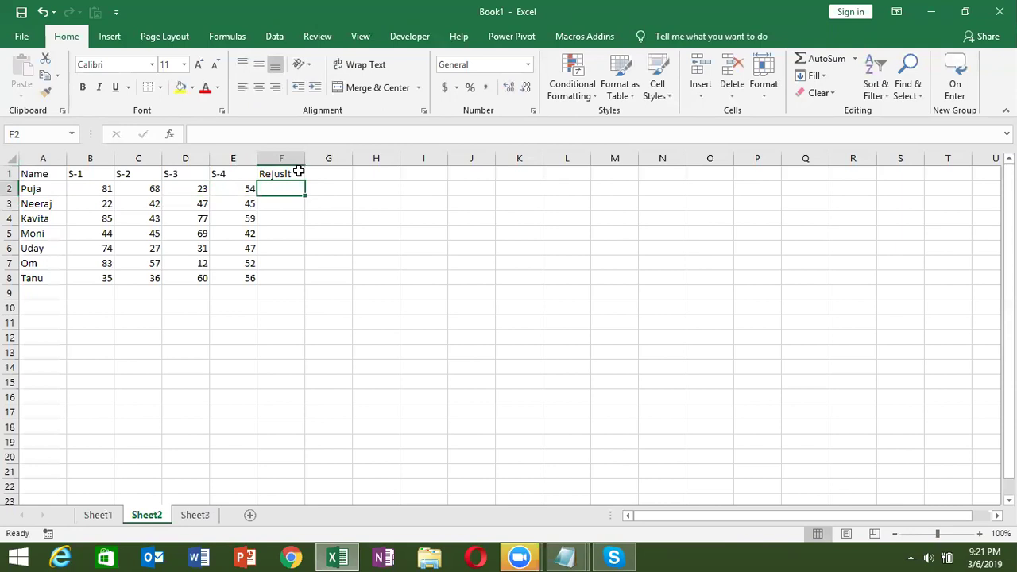
key(Left)
key(Left)
key(Left)
key(Left)
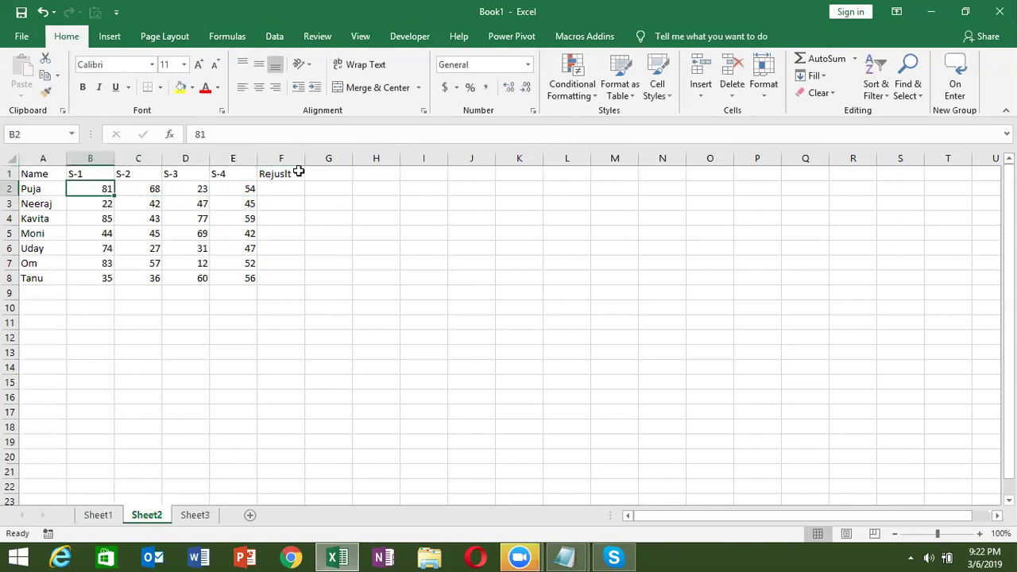
key(shift+Right)
key(shift+Right)
key(shift+Right)
key(Right)
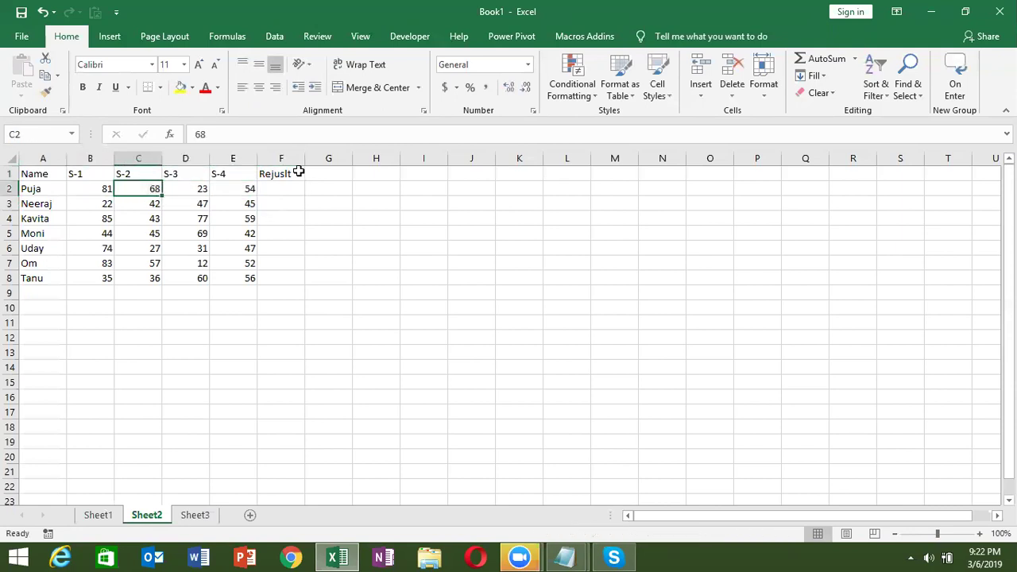
key(Right)
key(Right)
key(Right)
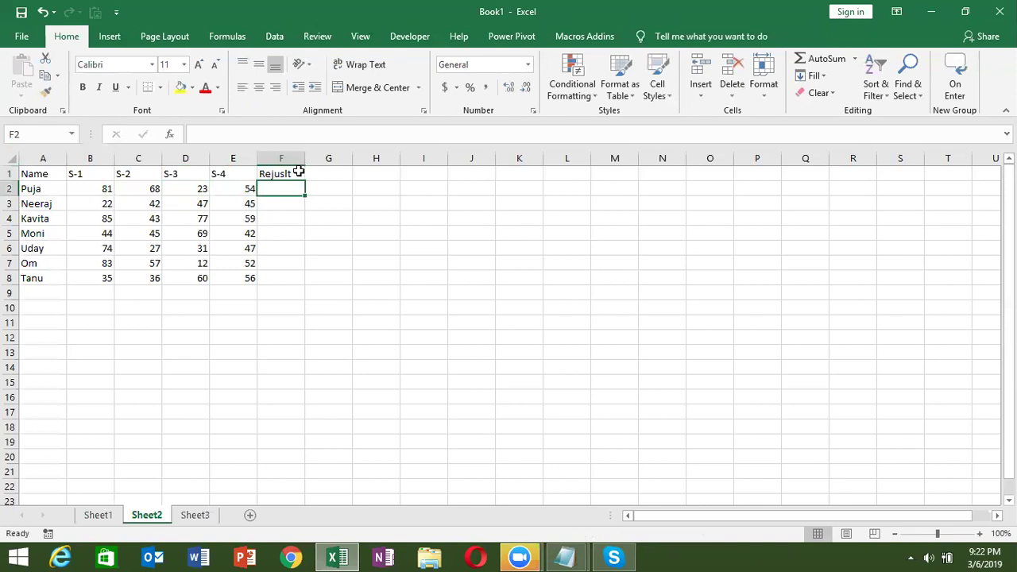
Step: Launch the Visual Basic for Applications editor from the Developer tab
key(alt+Tab)
key(alt+Tab)
key(Tab)
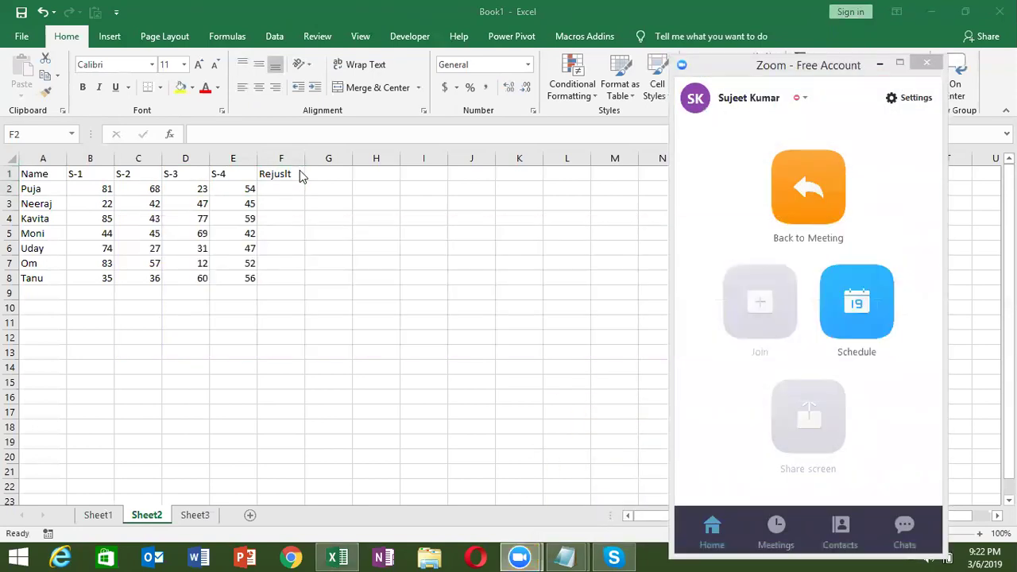
click(414, 35)
click(407, 37)
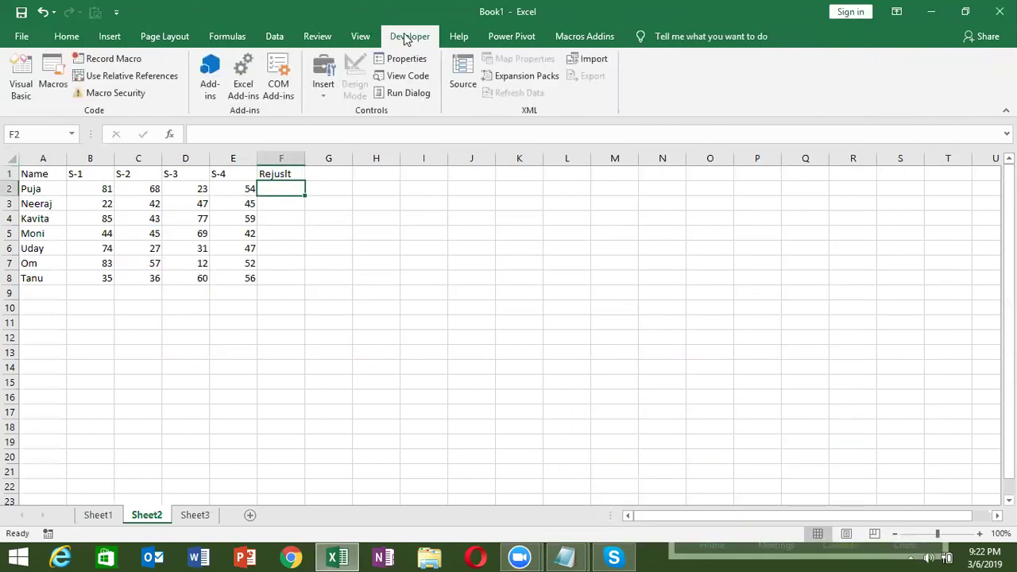
click(46, 85)
click(24, 87)
click(116, 33)
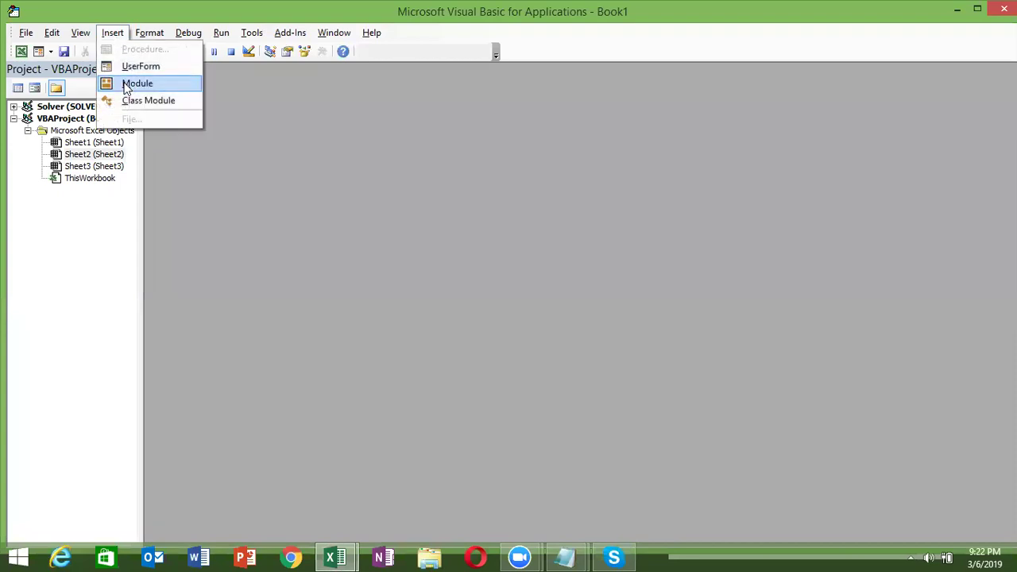
Step: Insert Module1 and declare the macro Sub rr()
click(129, 82)
text(sub)
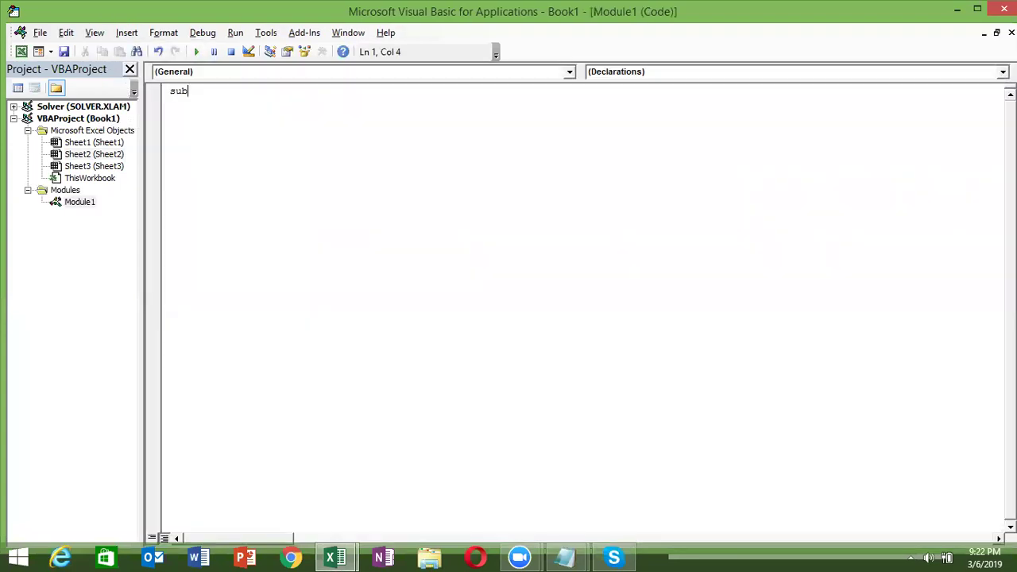
text(Sub rr())
key(Return)
key(Return)
key(Return)
key(Return)
key(Return)
key(Return)
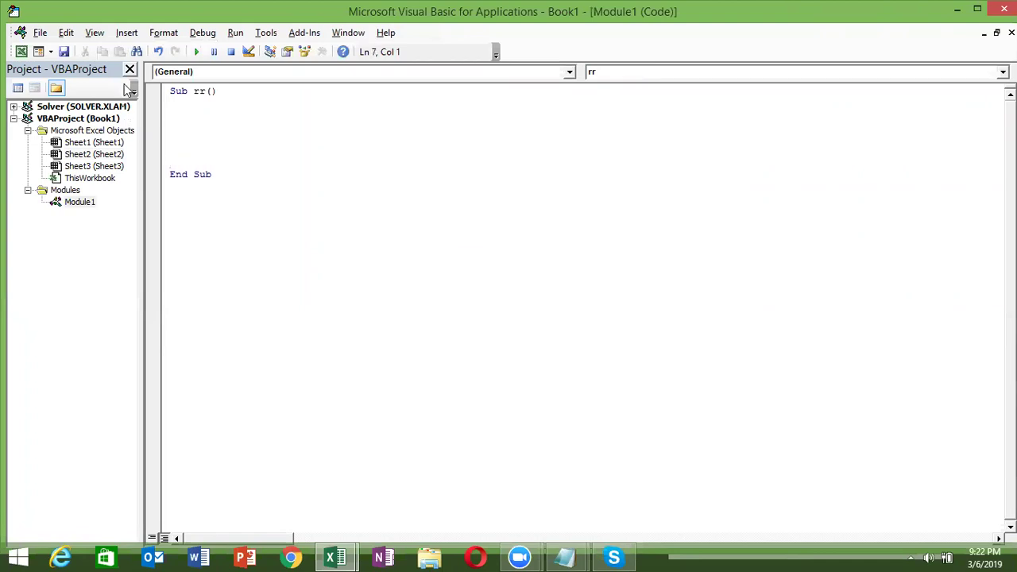
click(196, 116)
key(alt+Tab)
key(alt+Tab)
key(alt+Tab)
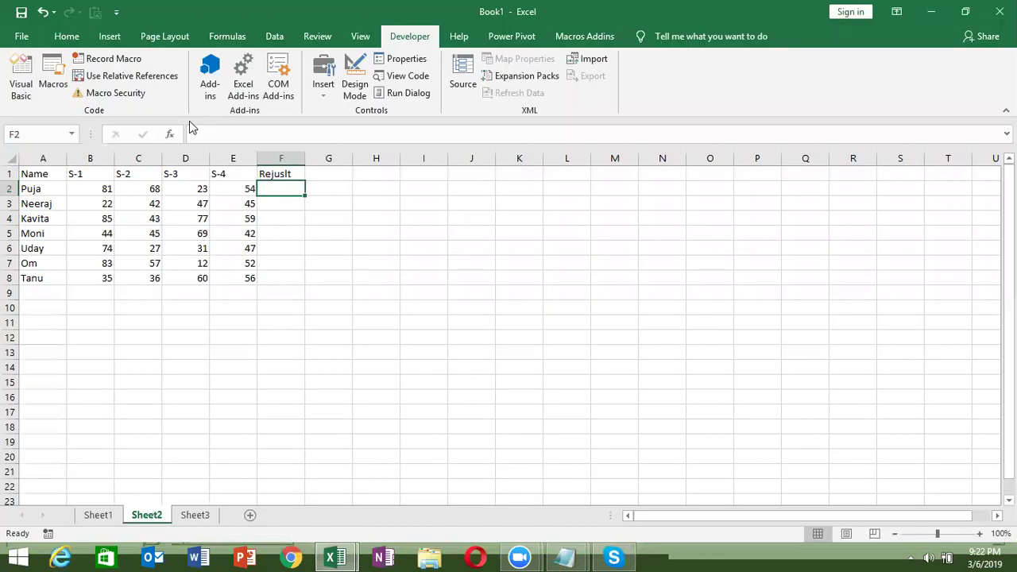
key(alt+Tab)
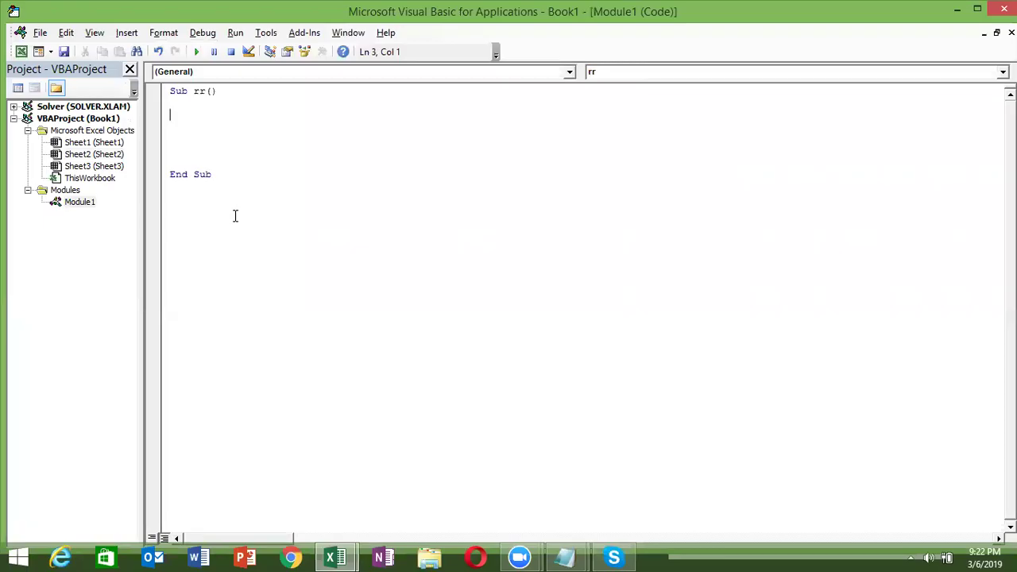
text(if)
key(BackSpace)
key(BackSpace)
key(BackSpace)
click(189, 130)
key(Return)
Step: Begin an If condition requiring the B2, C2 and D2 values to be at least 40
text(if range()
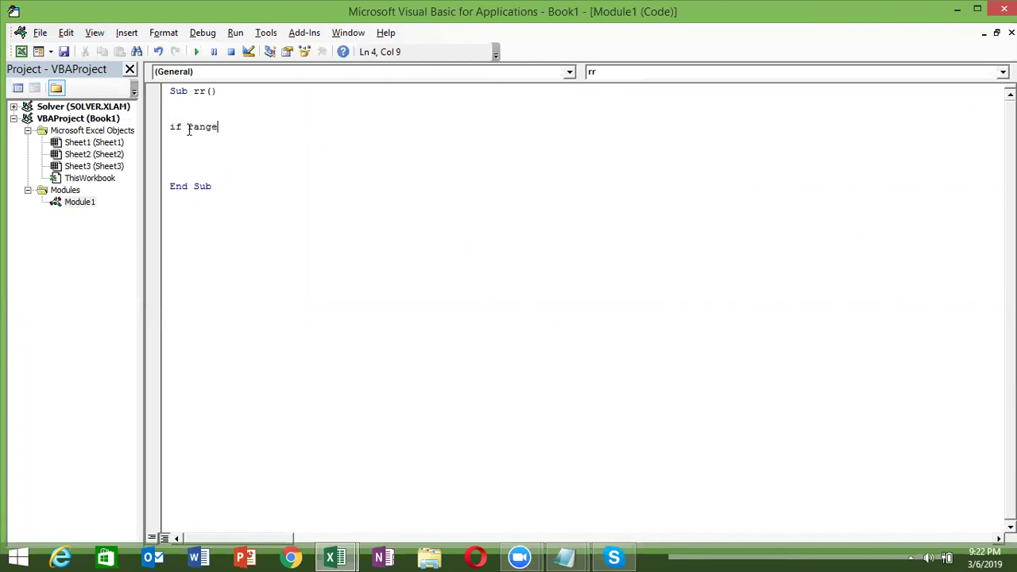
text(")
key(alt+F11)
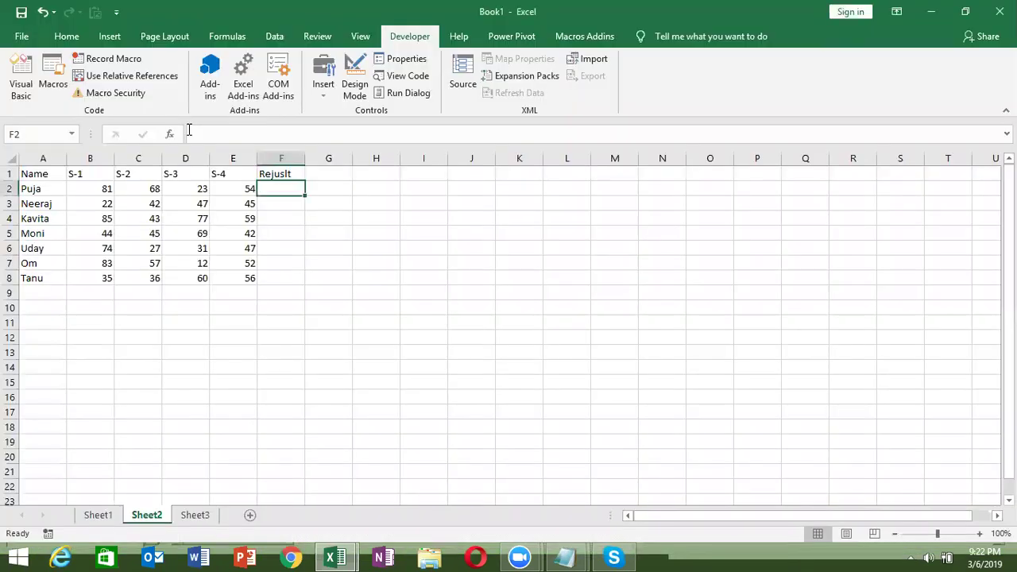
key(alt+F11)
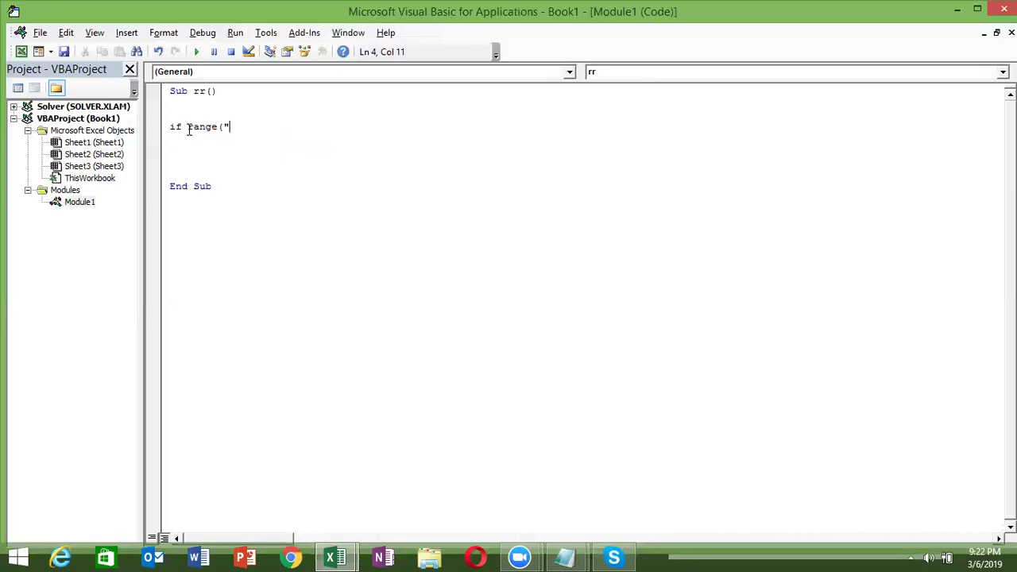
text(B2").v)
key(Down)
key(Tab)
text(>=40 and range("C2)
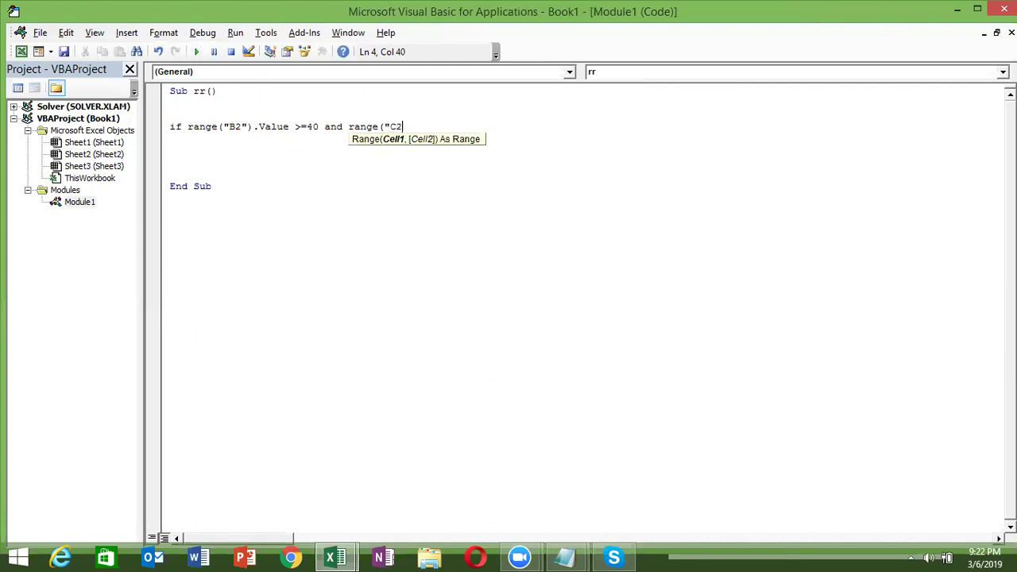
text(").v)
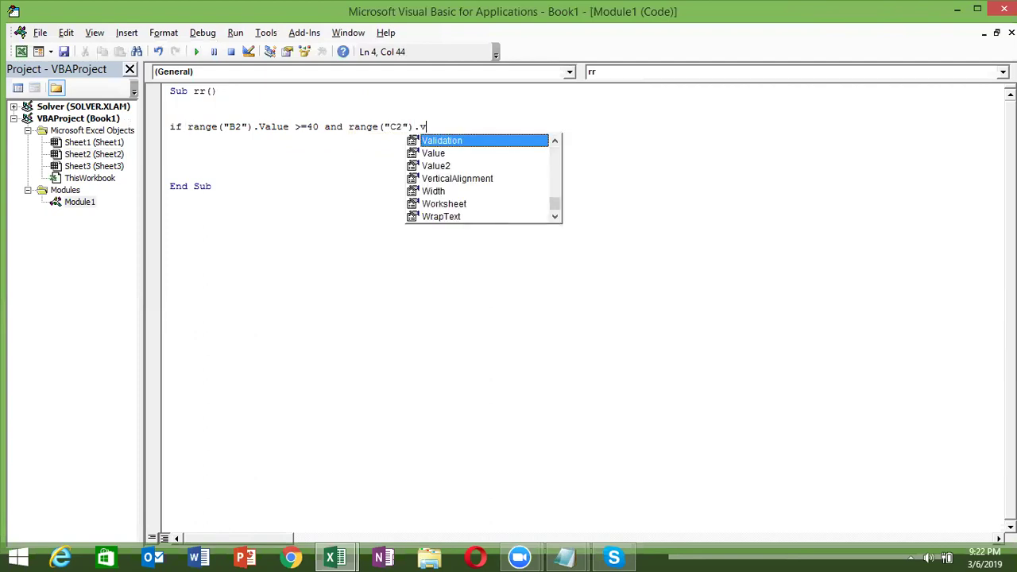
key(Tab)
text(>=40 and )
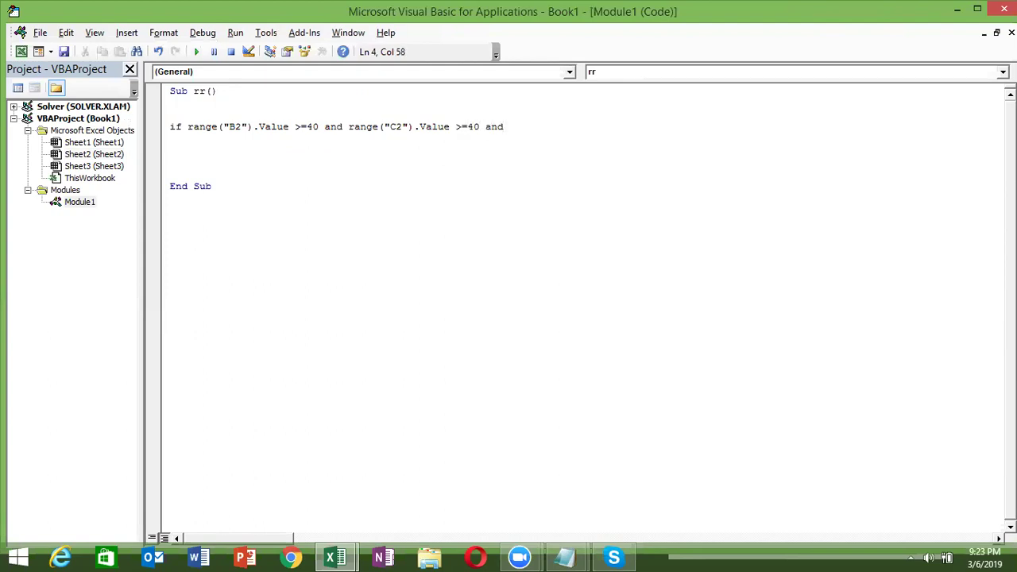
text(range)
text((":)
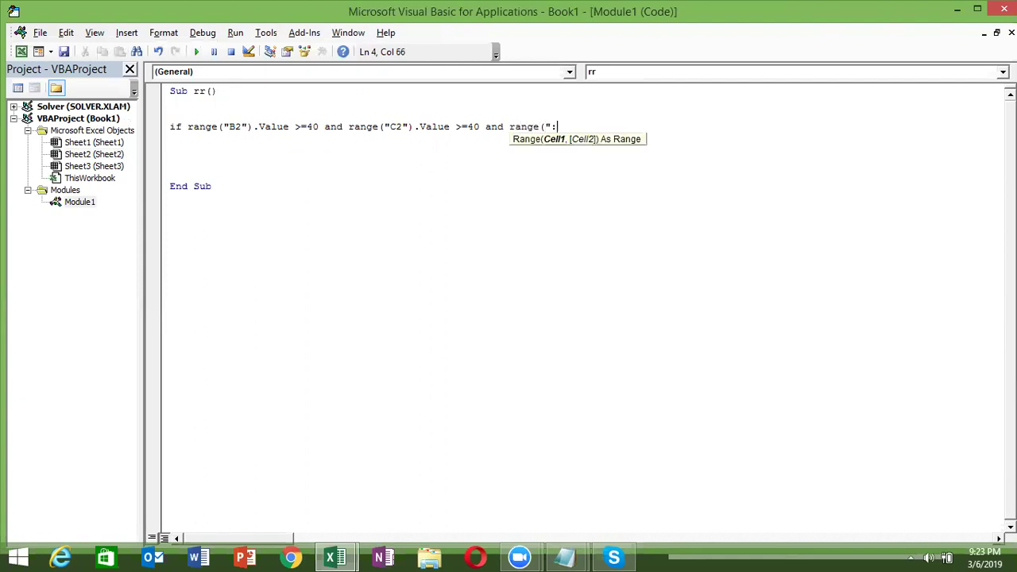
text(D2"0)
key(BackSpace)
text().v)
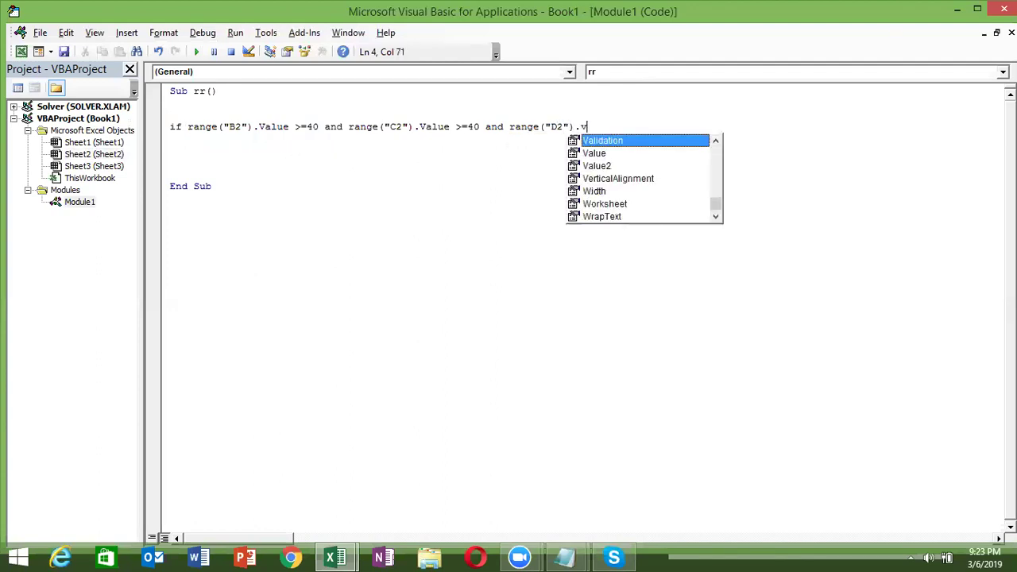
key(Down)
key(Tab)
Step: Finish the condition with Range("E2").Value >= 40 Then and start a Range("F2") line
text(>=4)
key(BackSpace)
text(40 and range("A)
key(BackSpace)
text(E)
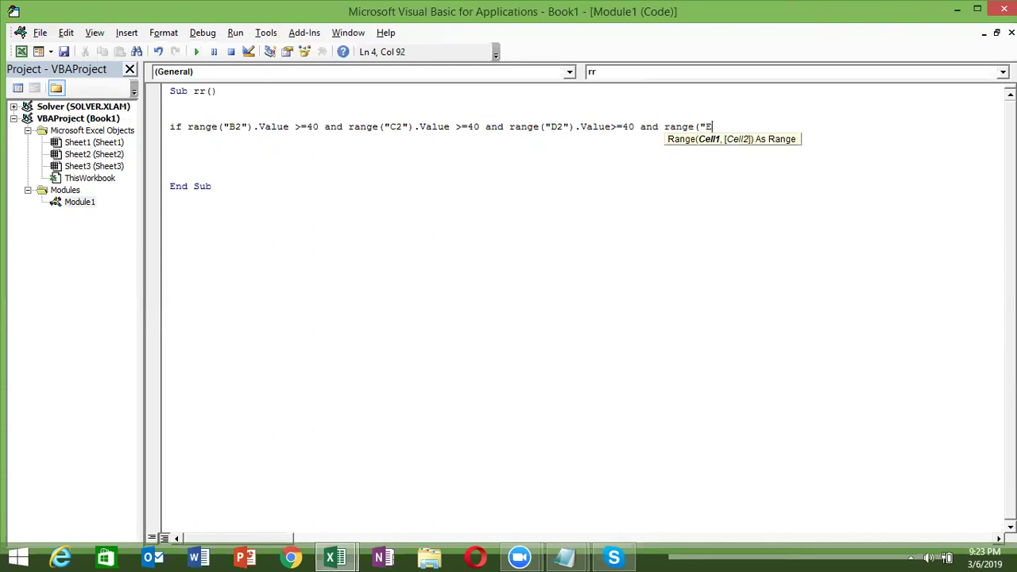
text(1")
key(Left)
key(BackSpace)
text(2)
key(Right)
text().v)
key(Tab)
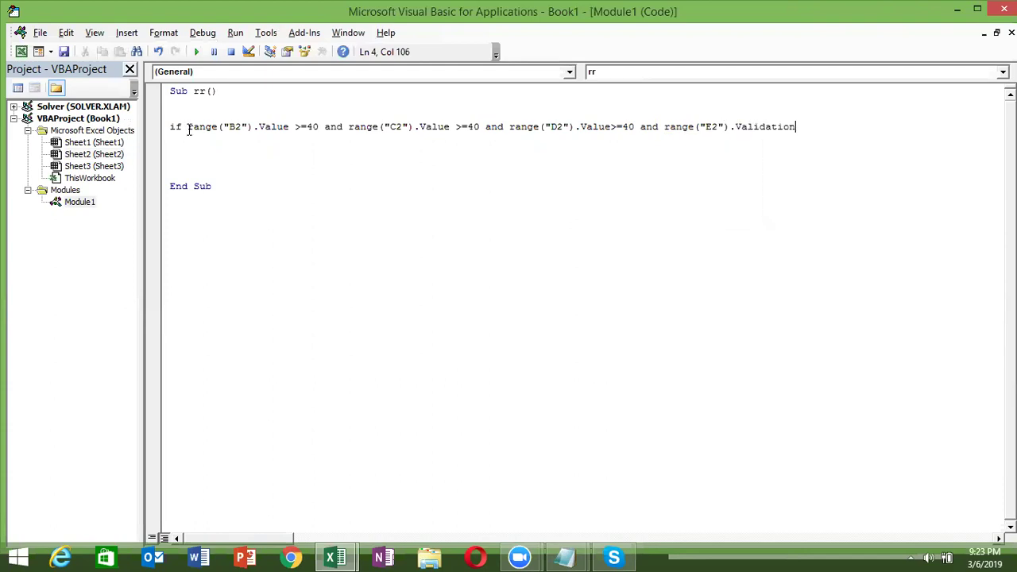
key(BackSpace)
key(BackSpace)
key(BackSpace)
key(BackSpace)
text(ue)
text(>=40 then)
key(Return)
key(alt+Tab)
key(alt+Tab)
text(range("F2")
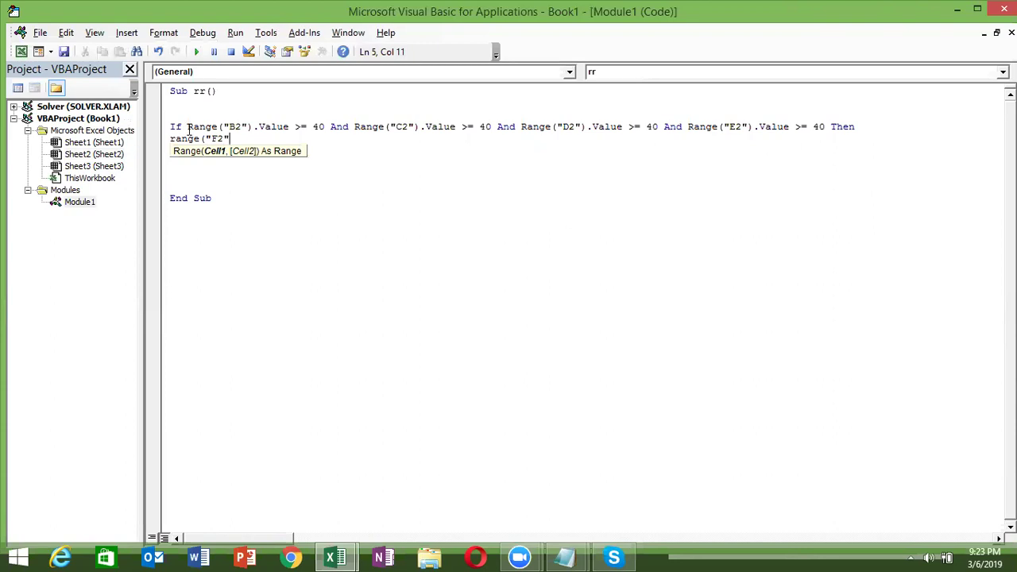
text().)
Step: Set Range("F2").Value to "Pass" when the condition holds
key(Down)
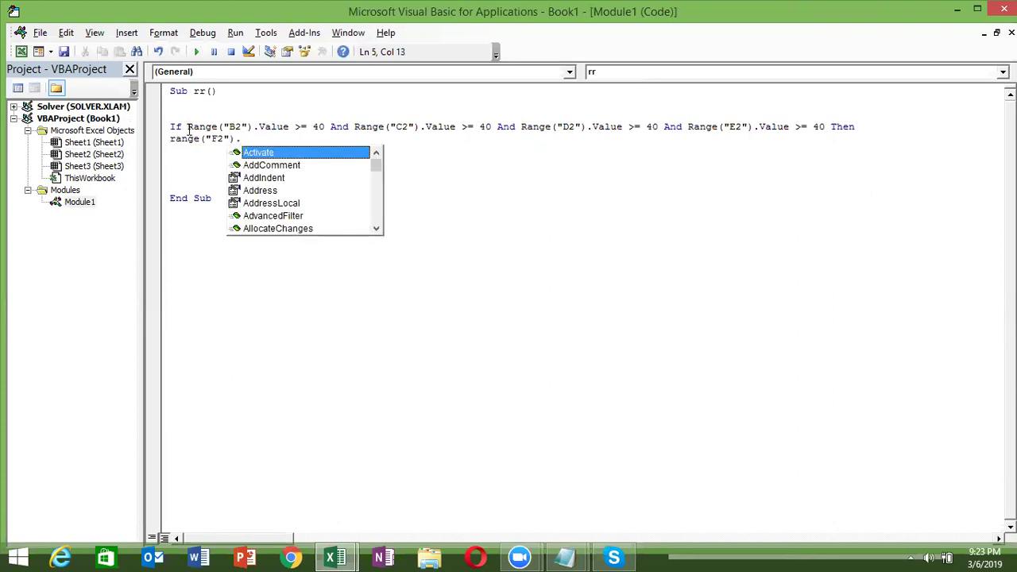
key(Down)
key(Up)
text(v)
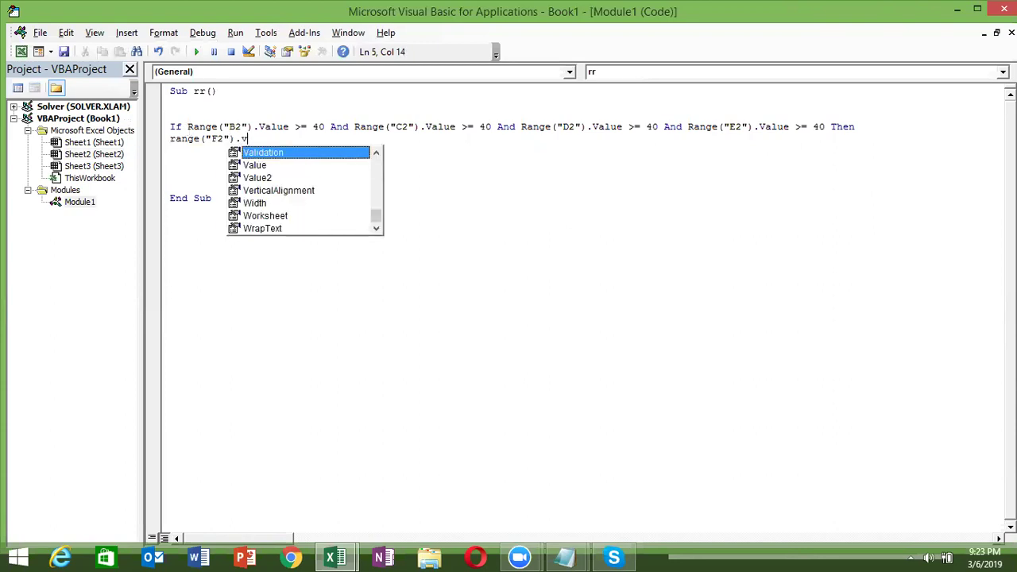
key(Down)
key(Tab)
text(= "Pass:")
key(Return)
Step: Add an Else branch with a copied assignment changed to write "Fail" to F2
text(else)
key(Return)
key(Up)
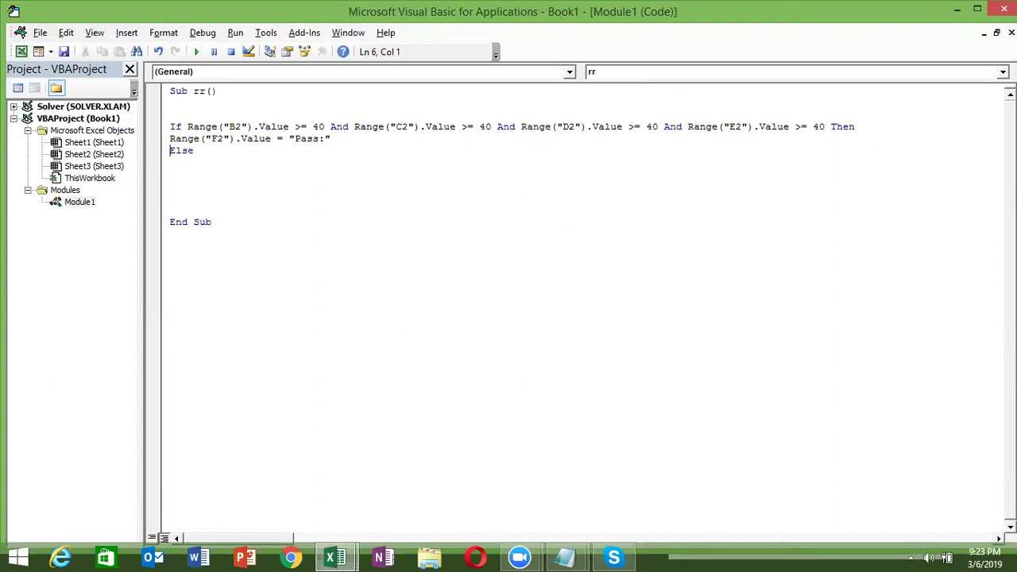
key(shift+Up)
key(ctrl+c)
key(Down)
key(Down)
key(ctrl+v)
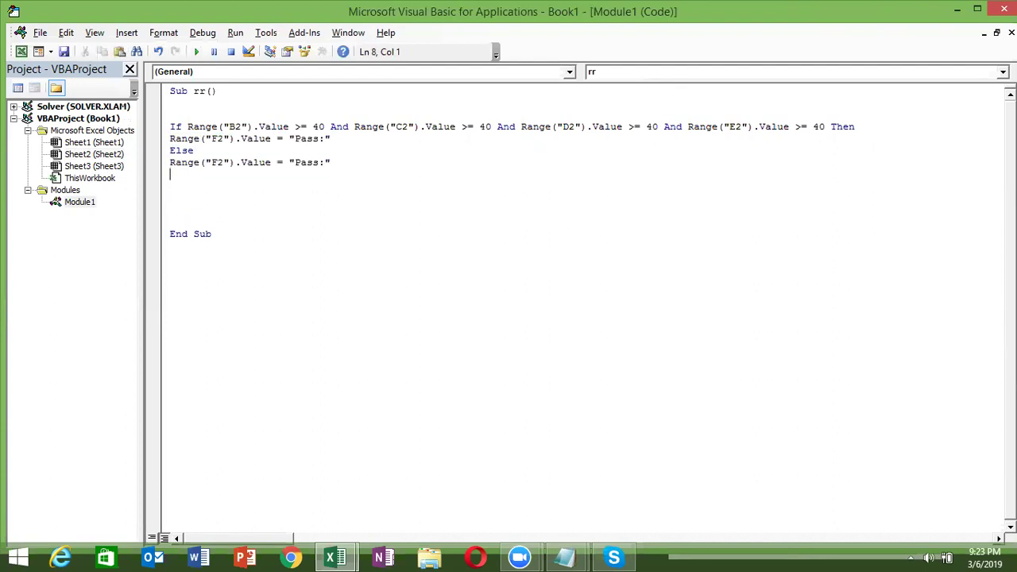
click(309, 162)
double_click(310, 162)
text(Fail)
Step: Add a closing End line after the Fail assignment
key(Up)
key(Up)
key(Down)
key(Down)
key(End)
key(Return)
text(end)
key(Return)
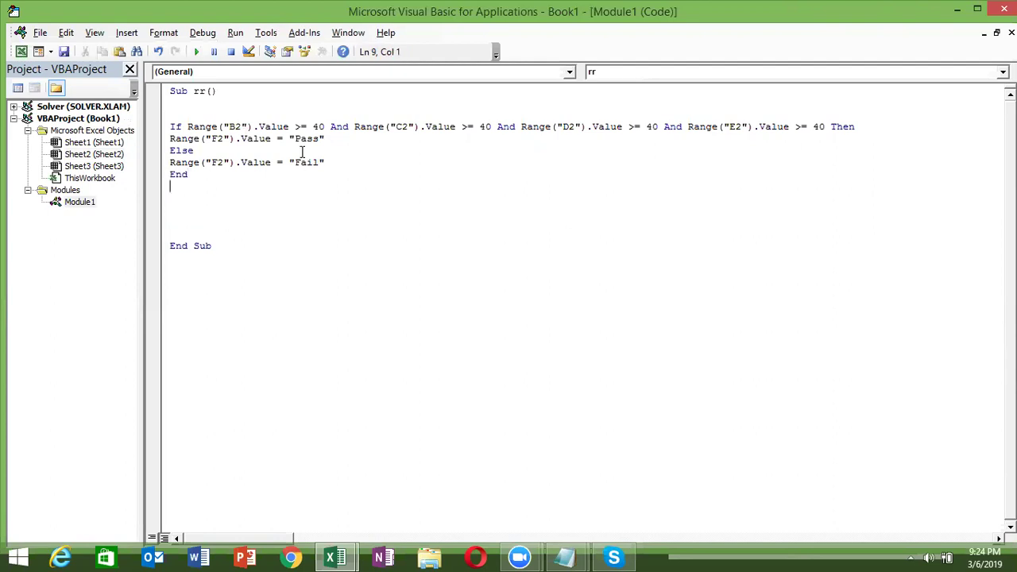
Step: Fix the compile error by completing End If, then rerun rr so F2 shows Fail
click(197, 51)
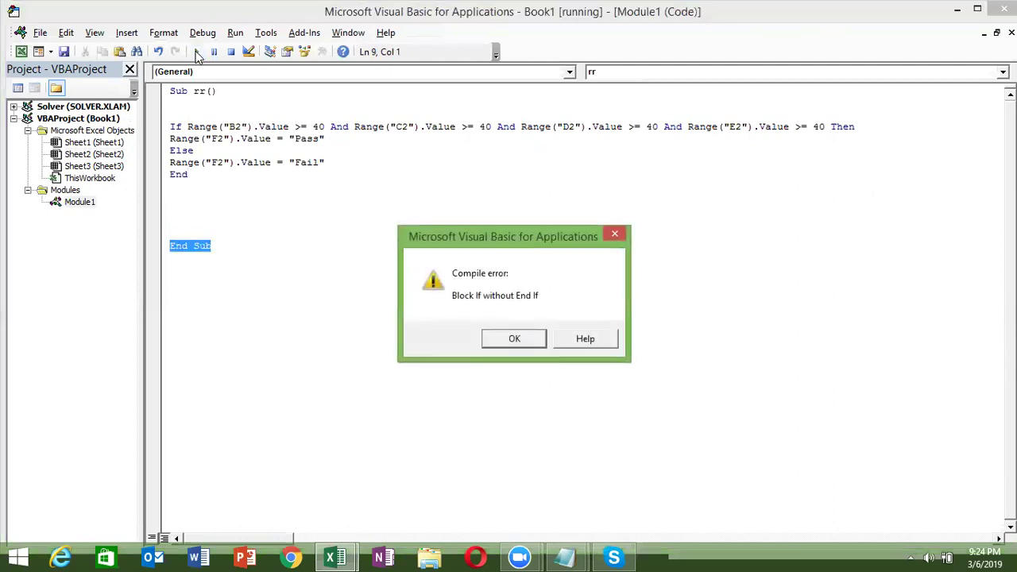
key(Return)
click(205, 174)
text(if)
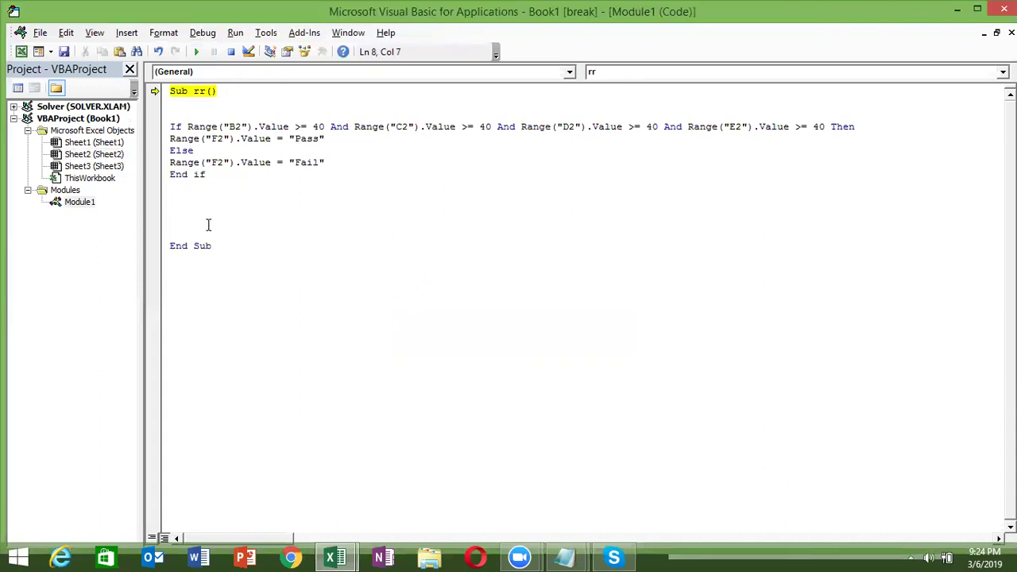
click(209, 223)
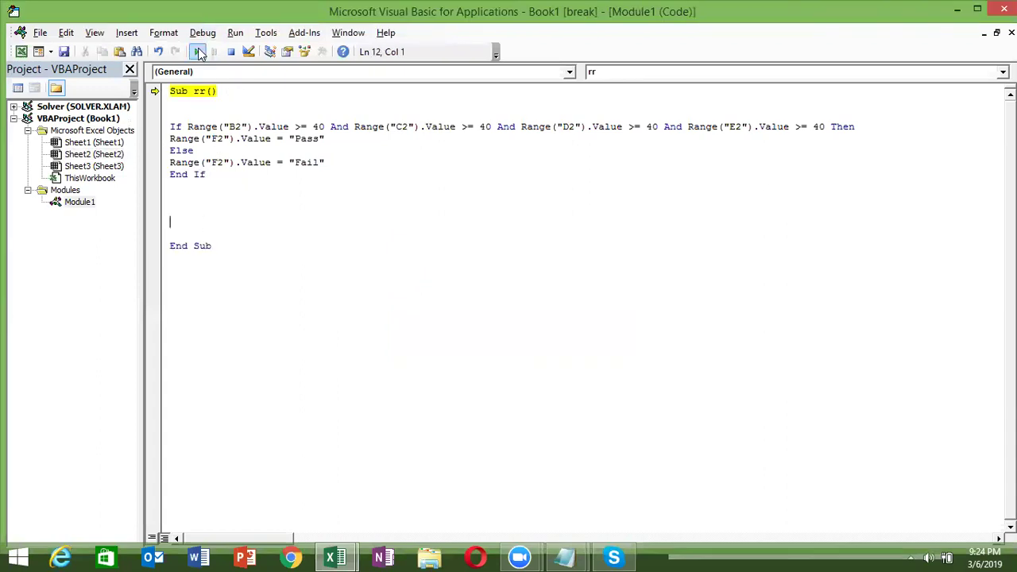
click(199, 52)
key(alt+Tab)
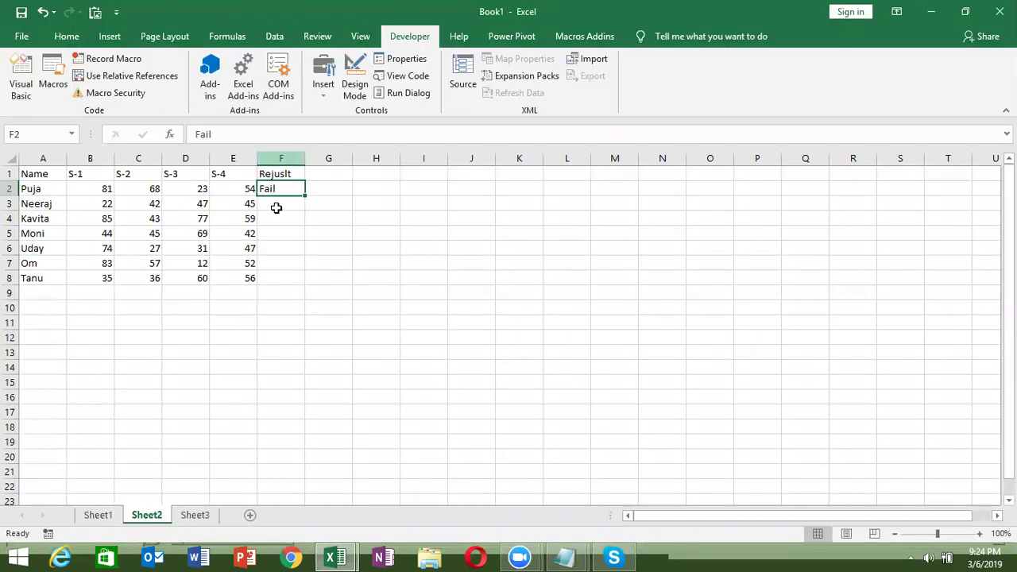
Step: Insert a line above the If block and start the loop with 'for i = 2 to'
key(alt+F11)
click(170, 115)
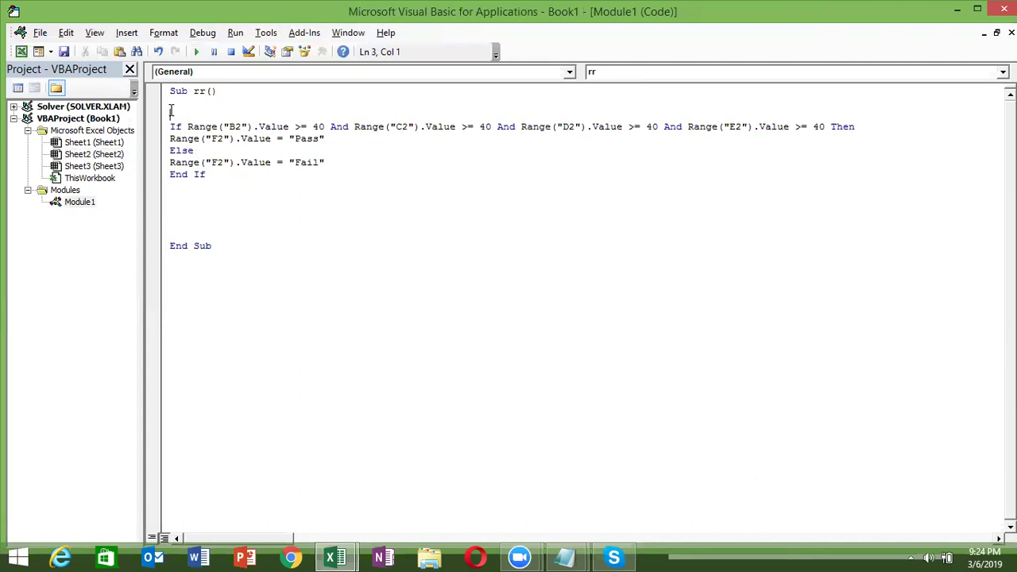
key(Return)
click(170, 115)
text(for i = 2 to)
key(alt+F11)
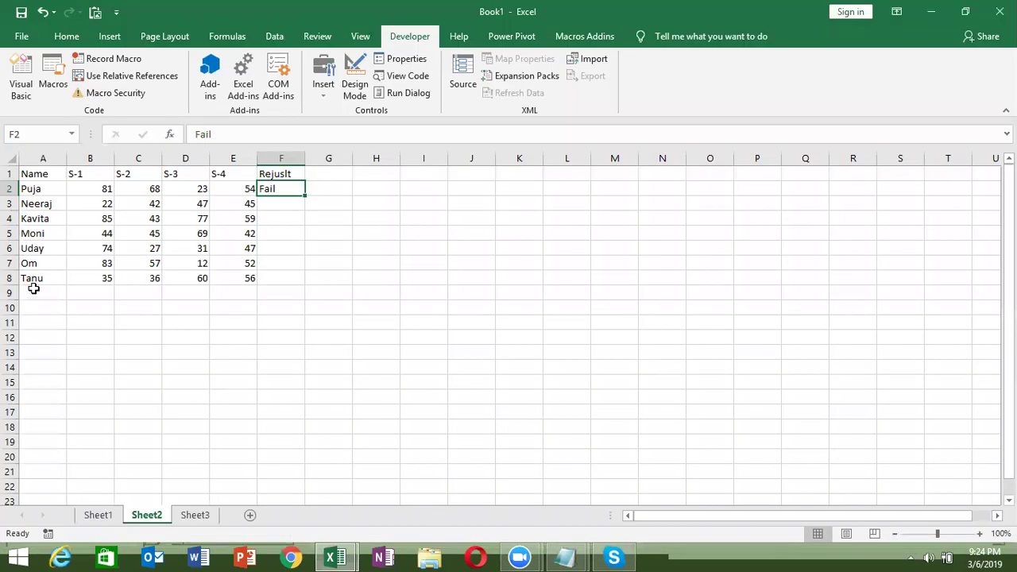
Step: Complete the loop as For i = 2 To 8 and close it with Next i after End If
key(alt+F11)
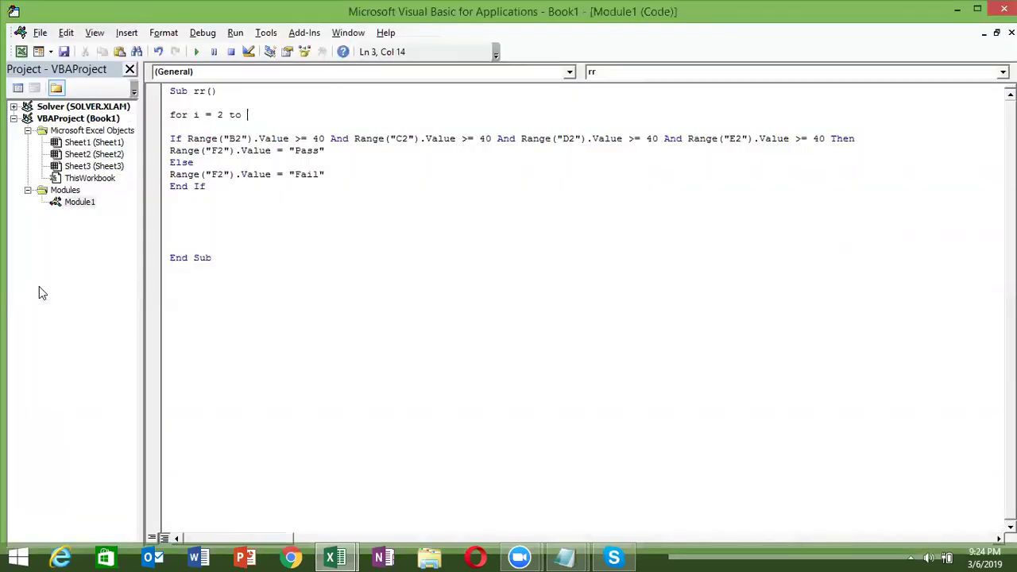
text(8)
key(Down)
key(Down)
key(Right)
key(Right)
key(Right)
key(Right)
key(Right)
key(Right)
click(170, 222)
text(nexy)
key(BackSpace)
key(BackSpace)
text(t i)
key(Up)
Step: Change the fixed references "B2", "C2", "D2", "E2" to "B" & i through "E" & i
click(206, 150)
click(236, 140)
key(Delete)
text(" )
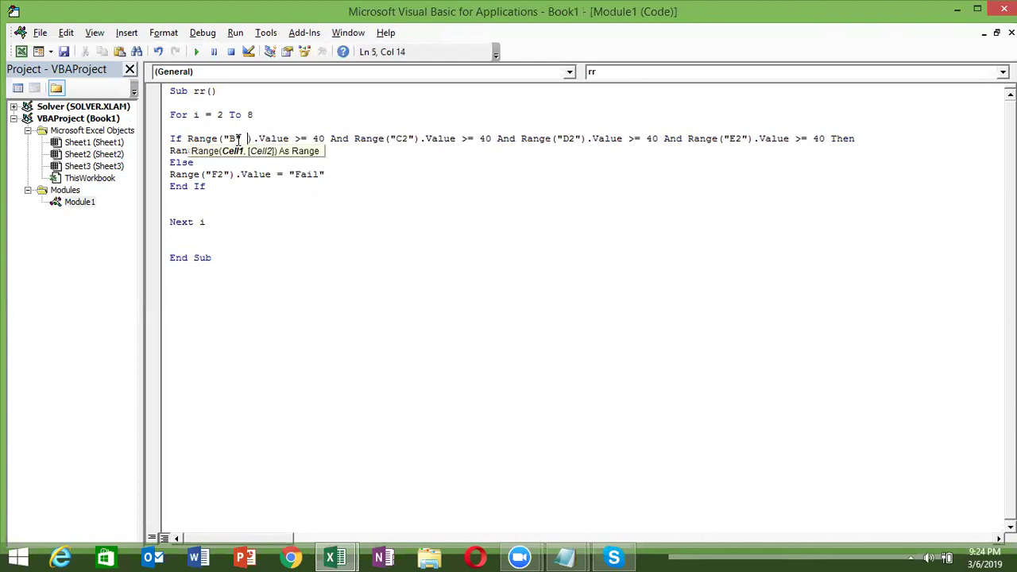
text(& i)
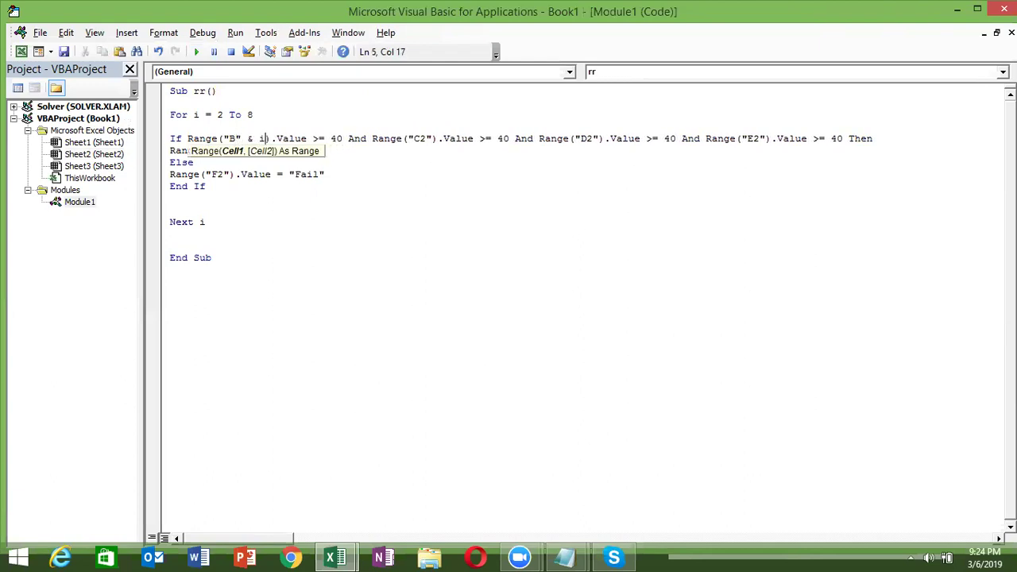
click(422, 140)
key(Delete)
key(Right)
text(& i)
click(610, 139)
key(BackSpace)
key(Right)
text(&)
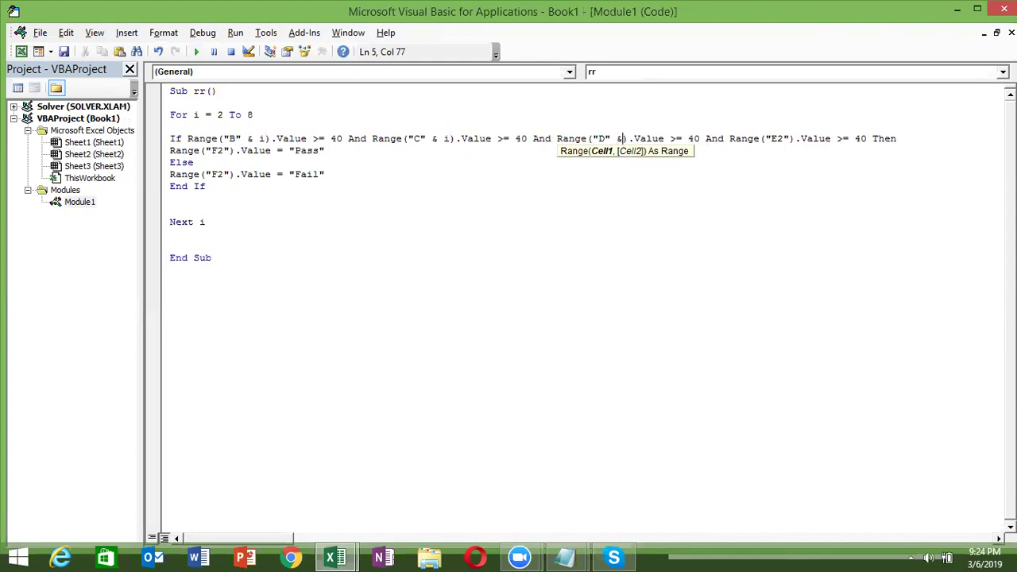
text( i)
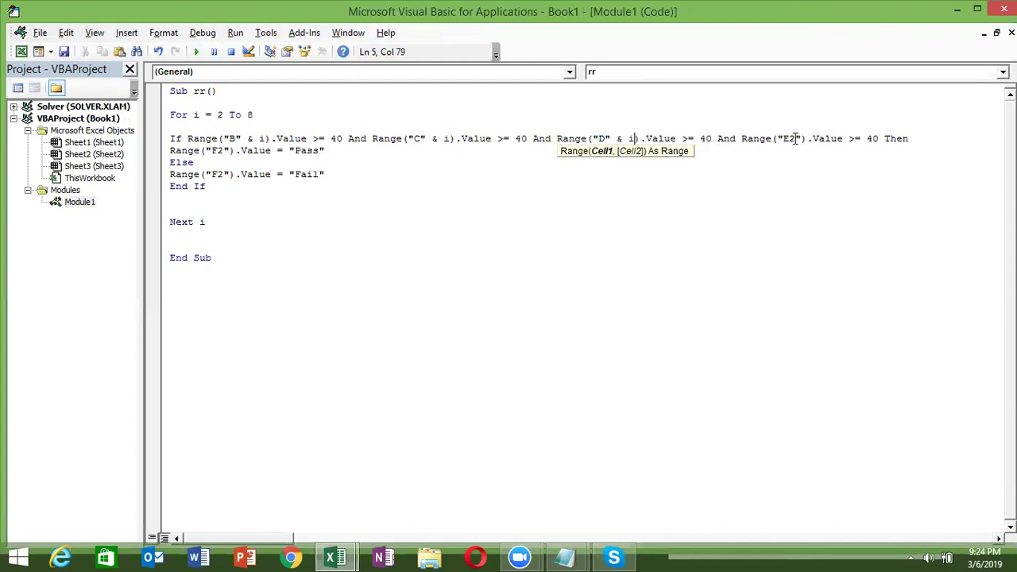
click(797, 138)
key(BackSpace)
text(& i)
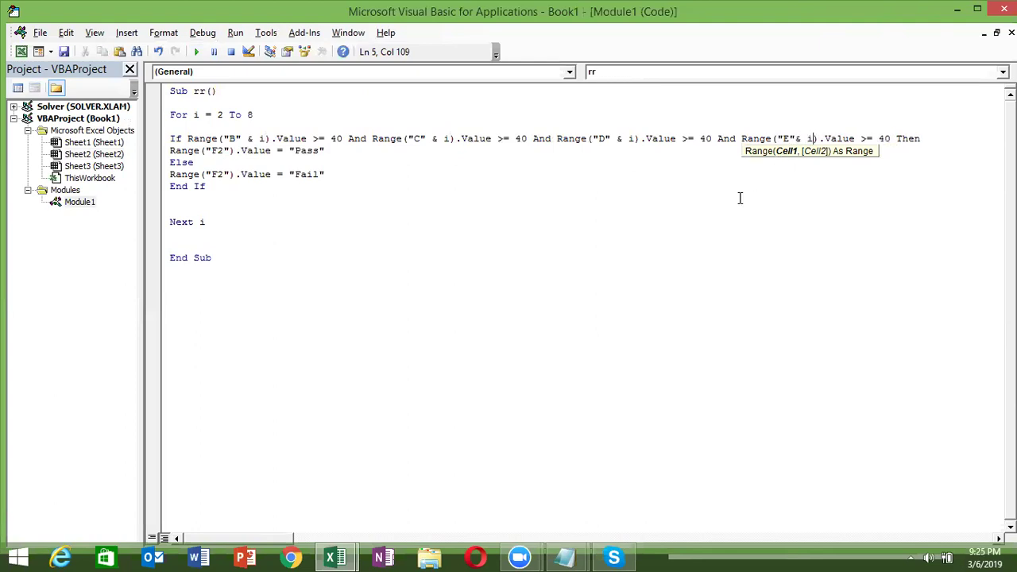
Step: Run the looping rr macro and check the results in the workbook
click(740, 198)
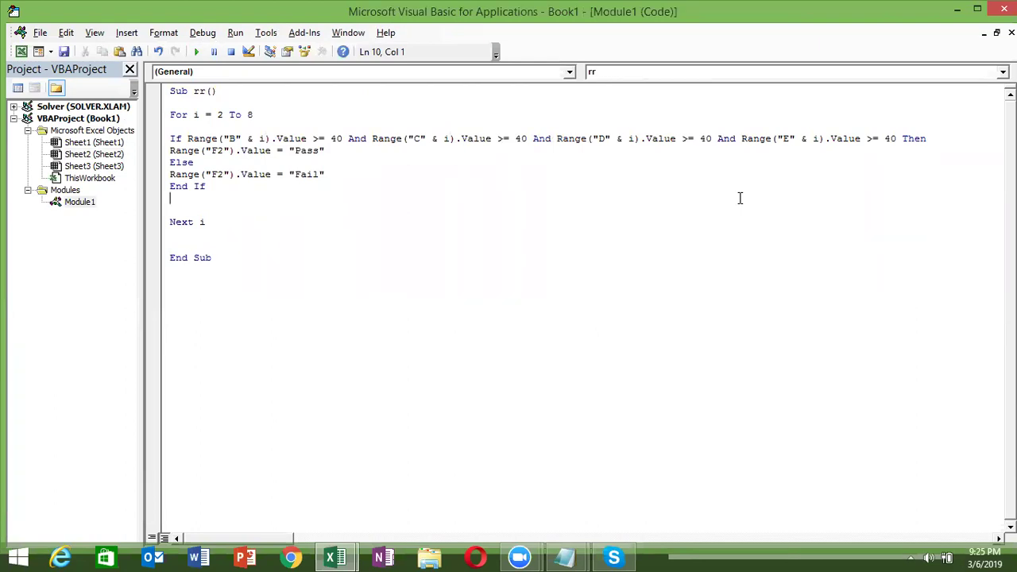
click(561, 229)
click(198, 54)
key(alt+Tab)
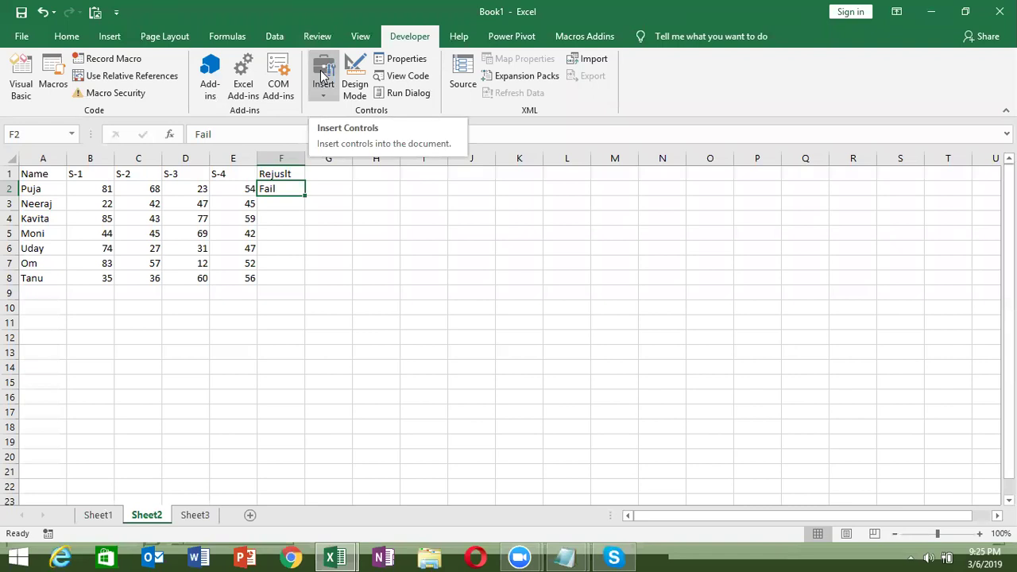
Step: Correct the column F header in F1 to Rejult
double_click(287, 173)
key(BackSpace)
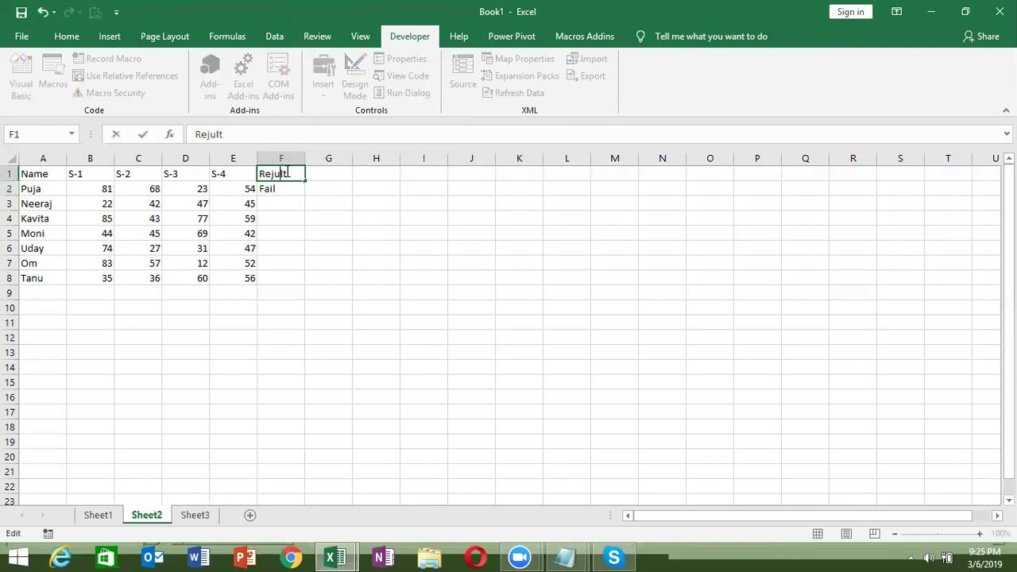
key(Return)
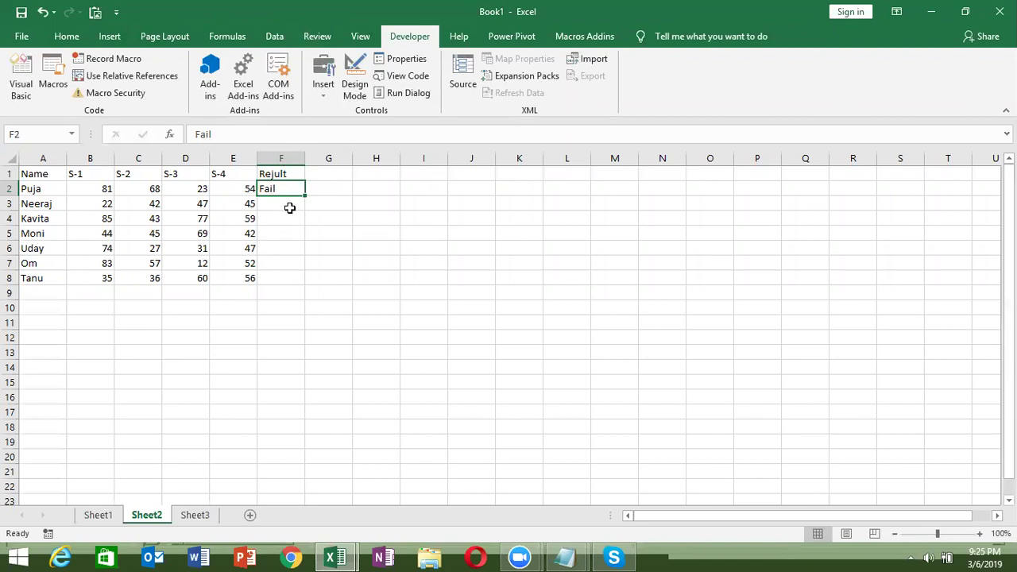
Step: Change Range("F2") to Range("F" & i) on both the Pass and Fail lines
key(alt+F11)
click(305, 198)
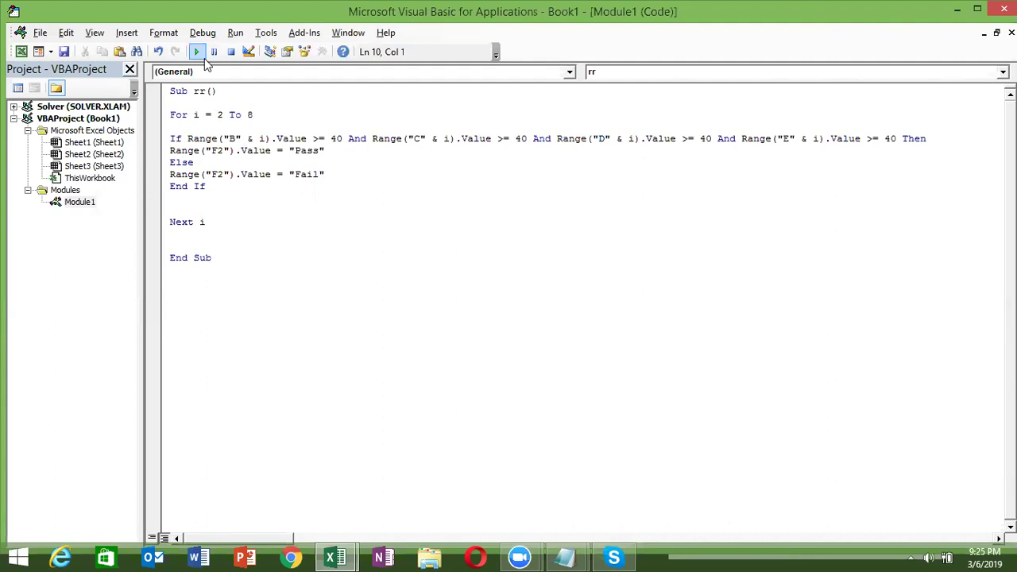
key(alt+Tab)
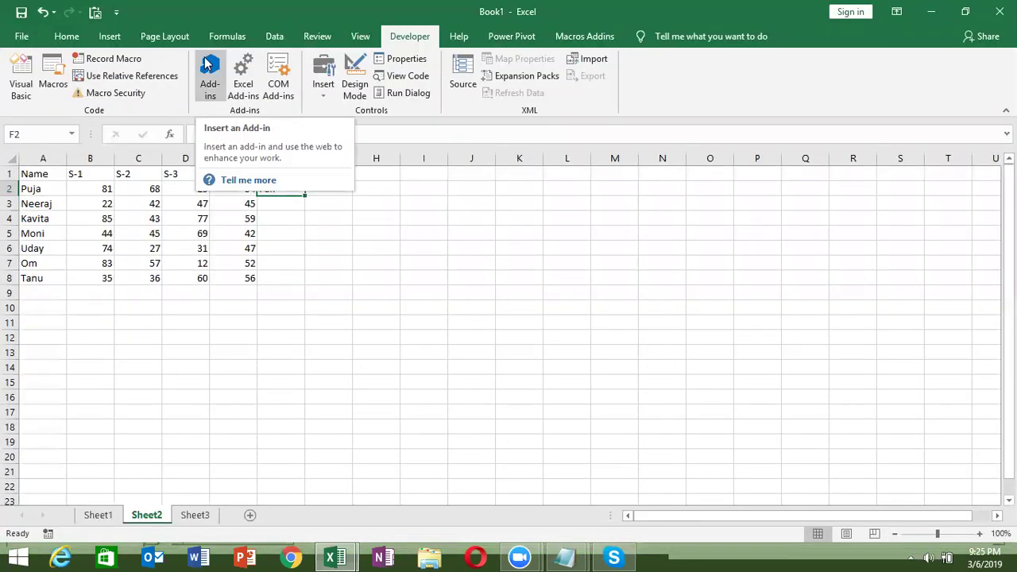
key(alt+Tab)
click(217, 150)
key(Delete)
key(Delete)
text(" & i)
click(218, 174)
key(BackSpace)
text(F)
key(Delete)
key(Delete)
text(" & i)
click(263, 232)
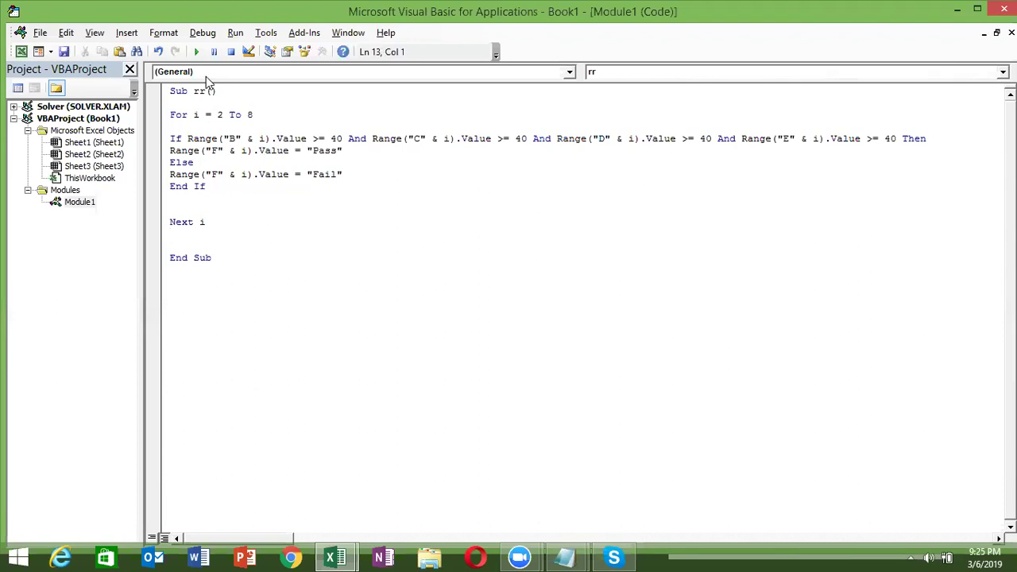
Step: Run the macro and confirm every student row shows Pass or Fail in column F
click(196, 52)
key(alt+F11)
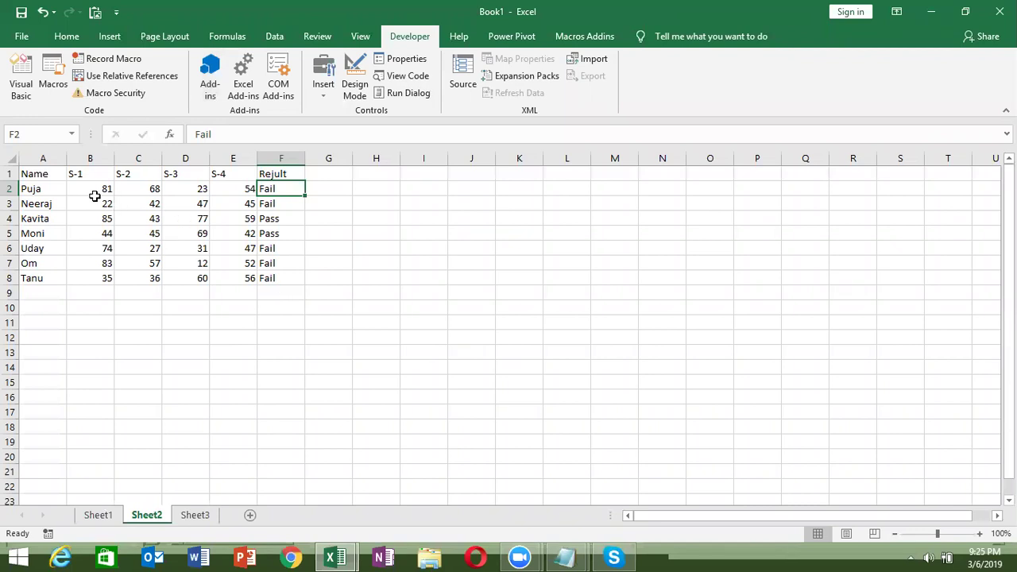
key(alt+F11)
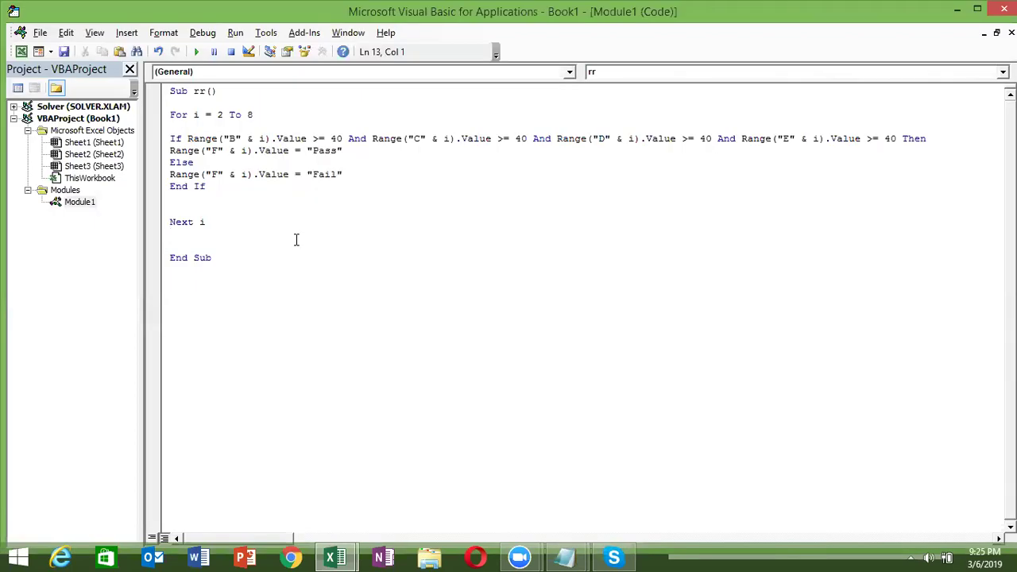
key(alt+F11)
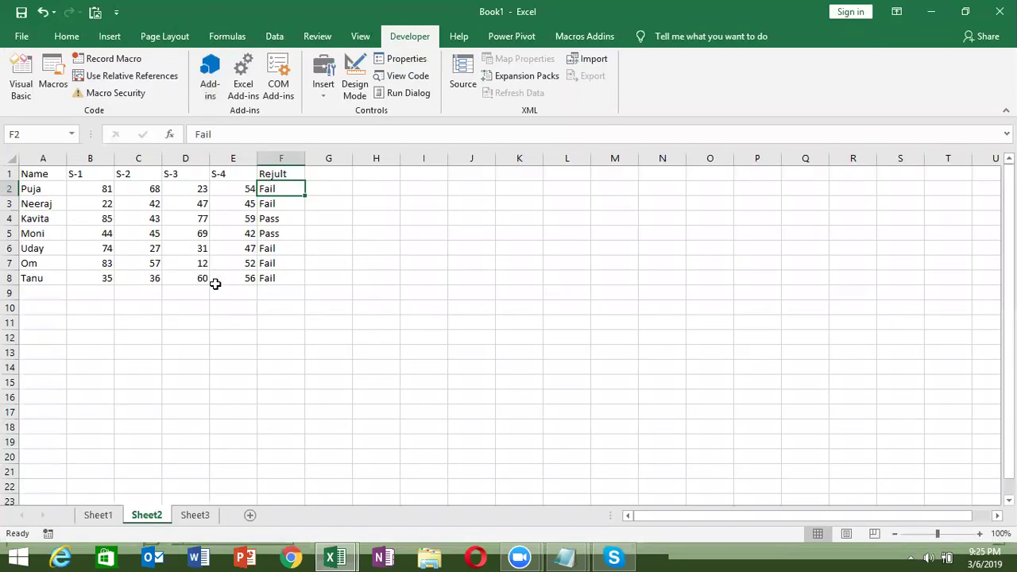
key(alt+F11)
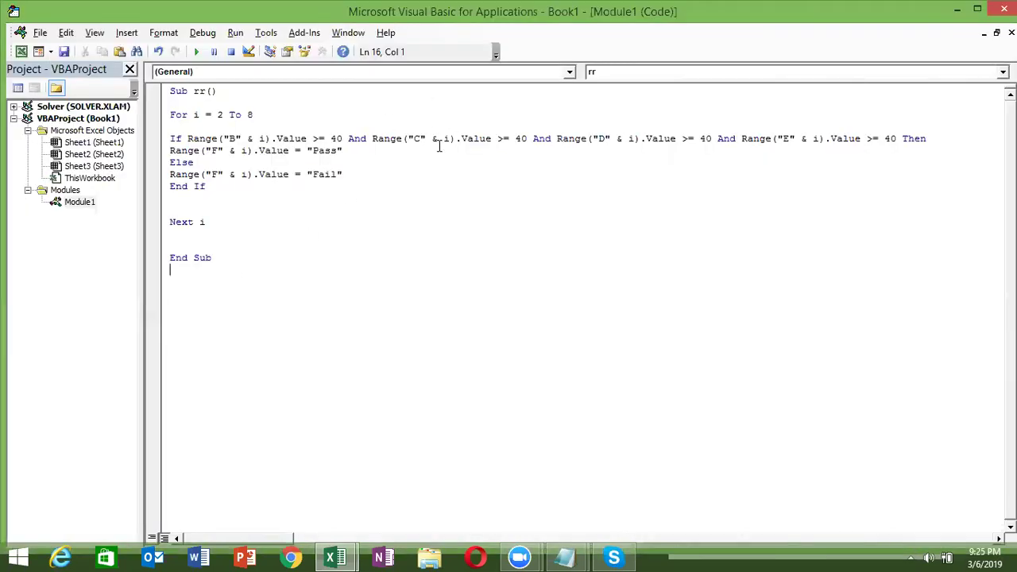
Step: Create Sub if_1() containing a For i = 2 To 8 … Next i loop
key(Return)
text(sub rr)
key(BackSpace)
key(BackSpace)
text(if_1())
key(Return)
key(Return)
key(Return)
key(Return)
key(Return)
key(Up)
key(Up)
key(Up)
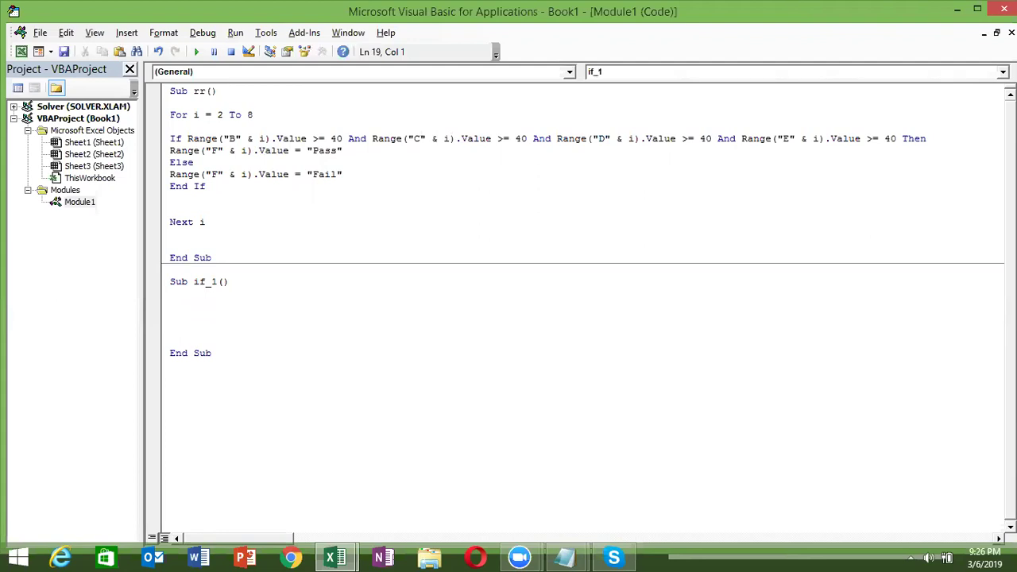
text(for i = 2 to )
text(8)
key(Return)
key(Return)
text(next i)
key(Up)
key(Return)
key(Return)
key(Return)
key(Return)
key(Return)
key(Return)
key(Up)
key(Up)
key(Up)
key(Up)
key(Up)
Step: Write If Range("B" & i).Value >= 40 Then and a nested copy testing column c
text(ifrange()
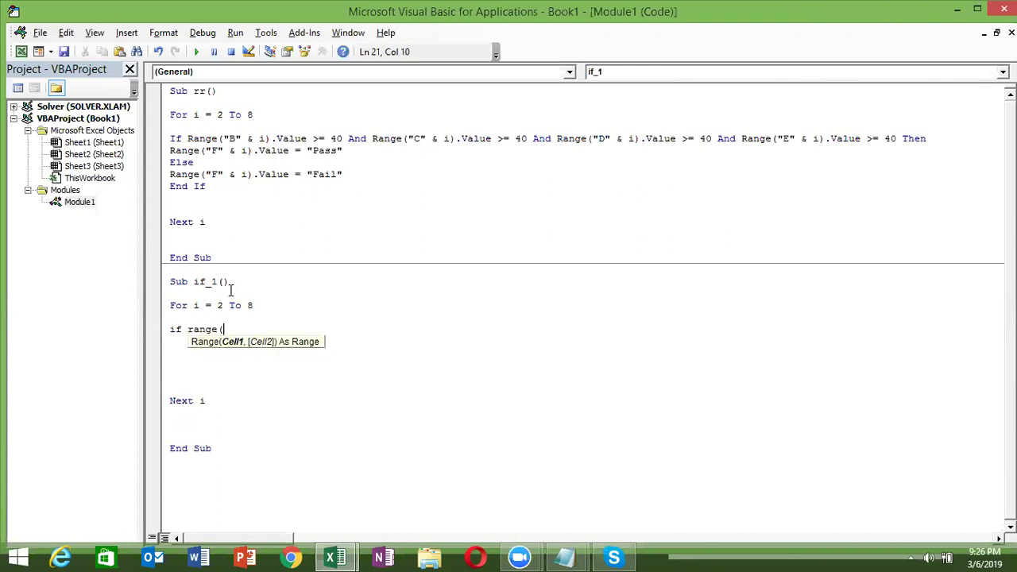
text("B" & i)
text())
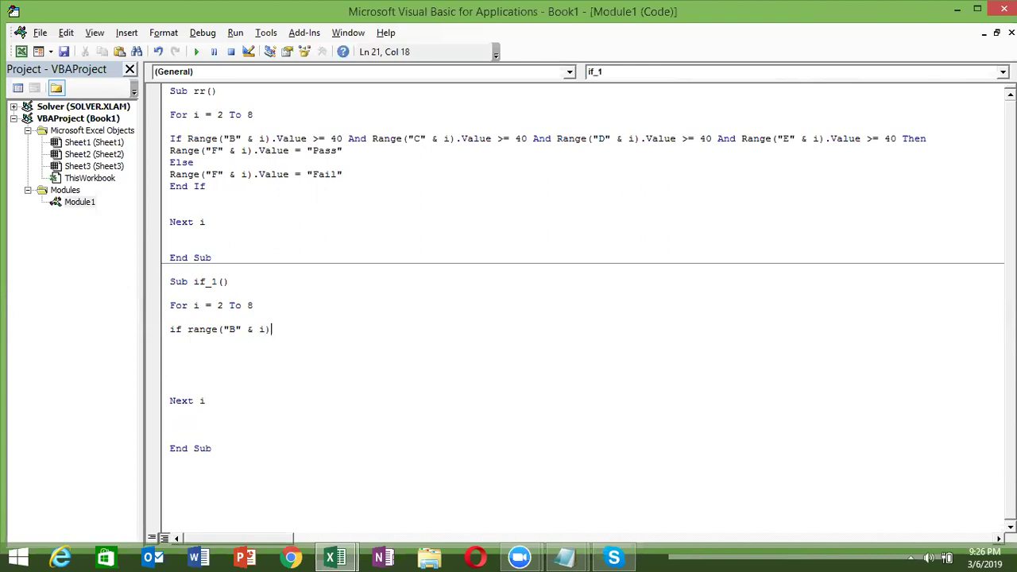
text(.valu)
key(Tab)
text(>=40 then)
key(Return)
key(Up)
key(shift+End)
key(ctrl+c)
key(Down)
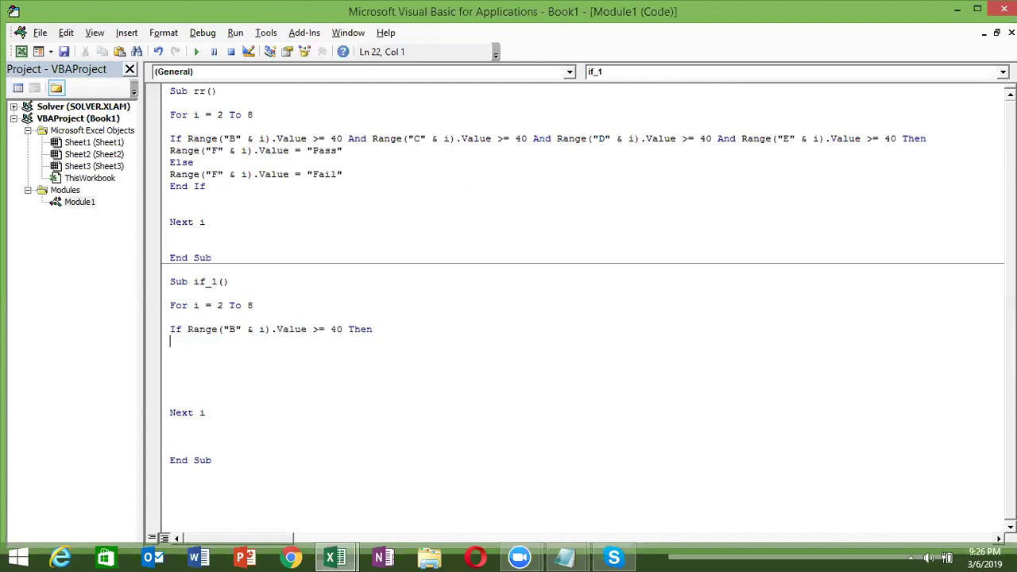
key(Return)
key(Tab)
key(ctrl+v)
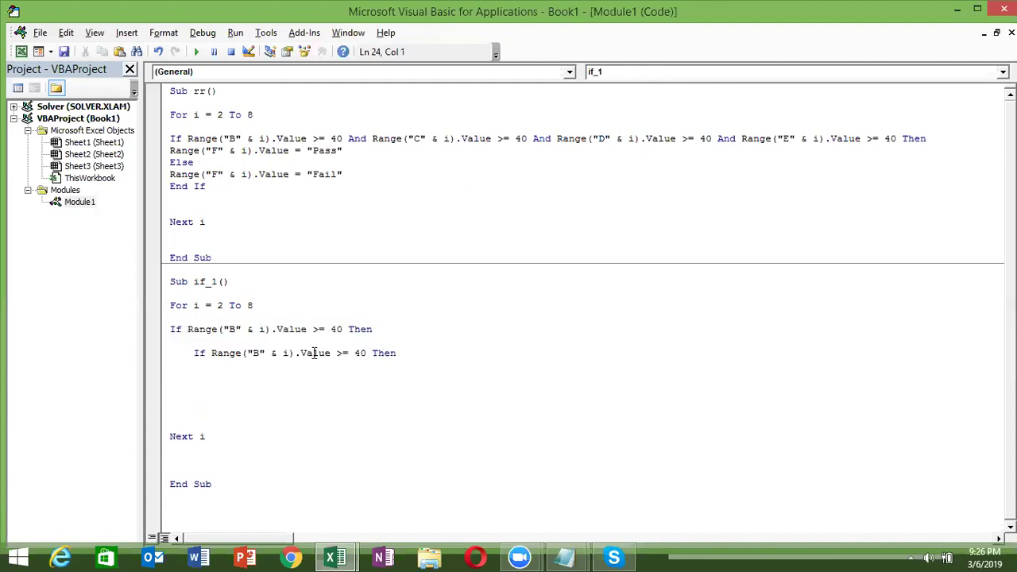
double_click(255, 353)
text(c)
Step: Add further nested >= 40 checks for columns d and e
click(220, 380)
key(Tab)
key(ctrl+v)
double_click(280, 376)
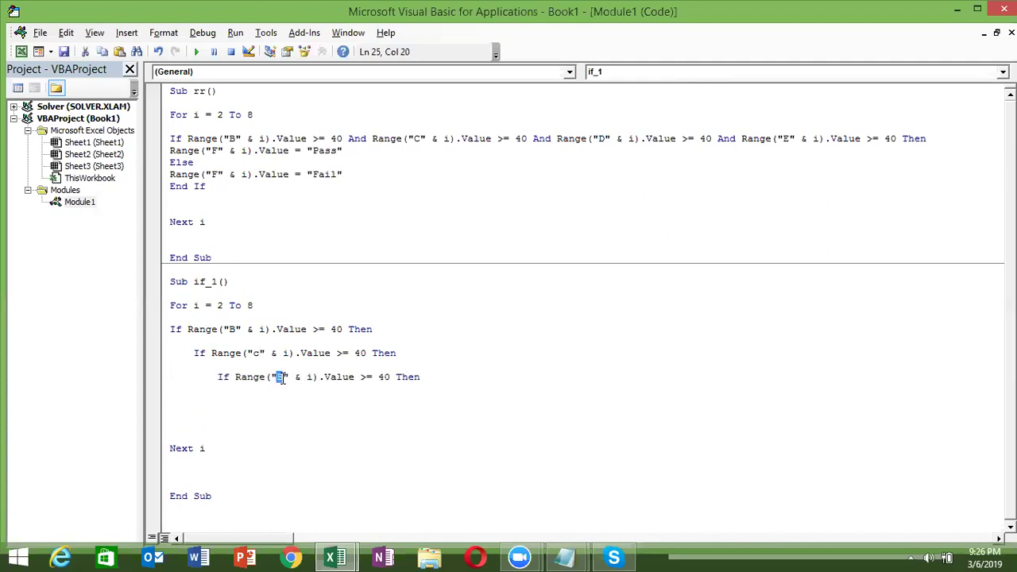
text(d)
click(448, 382)
key(Return)
key(Tab)
key(ctrl+v)
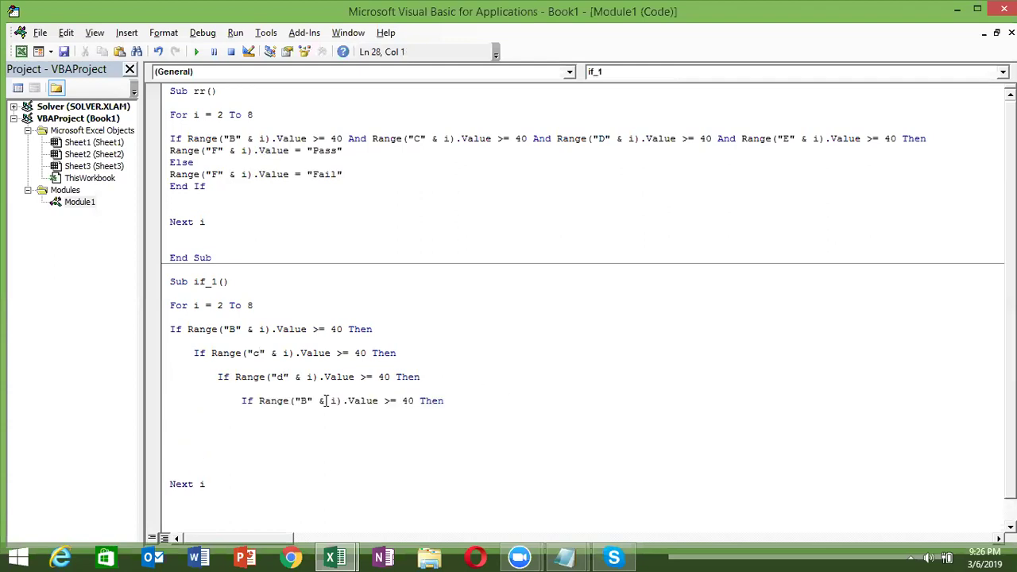
click(301, 401)
key(Delete)
text(e)
Step: Indent the innermost line and copy the Pass assignment from the rr macro
click(225, 330)
click(228, 352)
click(269, 412)
key(Tab)
key(Tab)
key(Tab)
drag(171, 150, 346, 154)
key(ctrl+c)
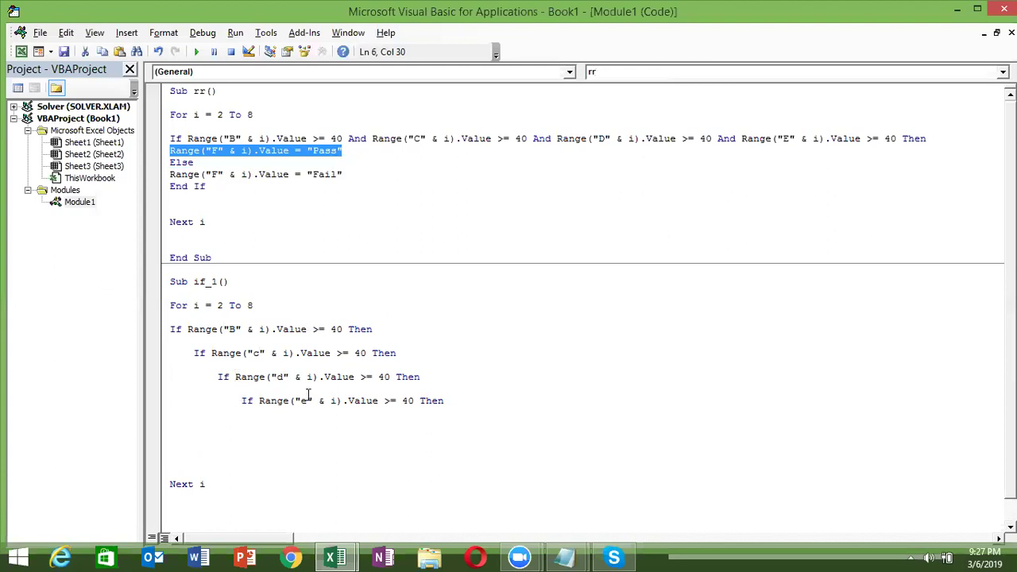
Step: Under the column E check, write Pass, with Else giving "S-4 Fails", and End If
click(268, 411)
key(ctrl+v)
key(Return)
text(Else)
key(Return)
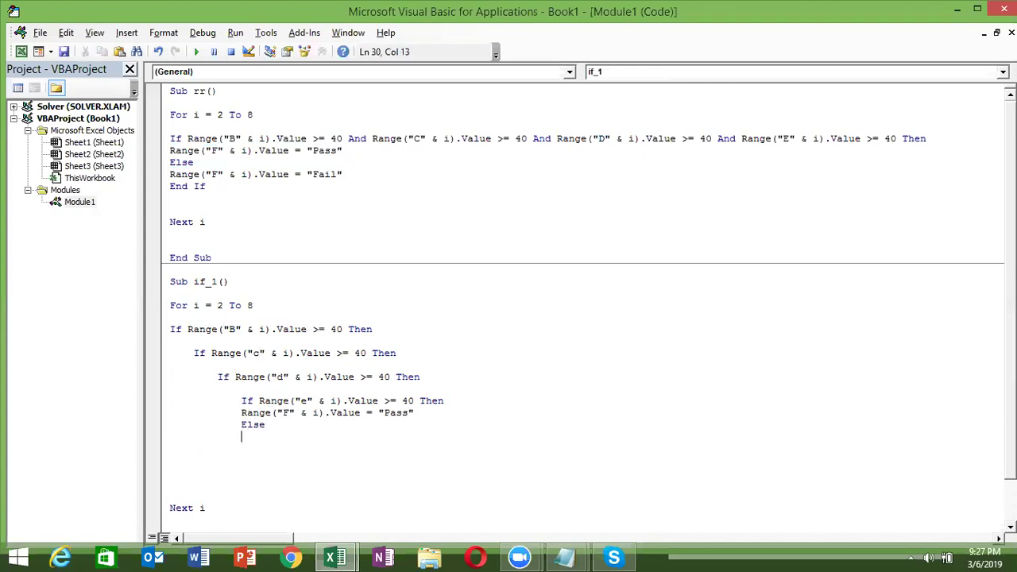
key(ctrl+v)
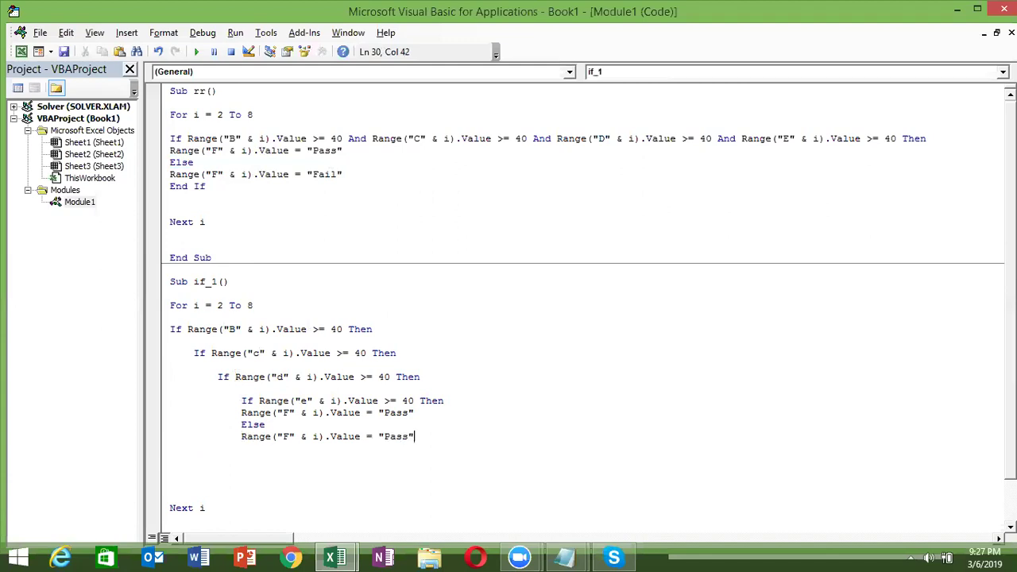
click(409, 436)
key(BackSpace)
key(BackSpace)
key(BackSpace)
text(S-4)
text( Fails)
key(Return)
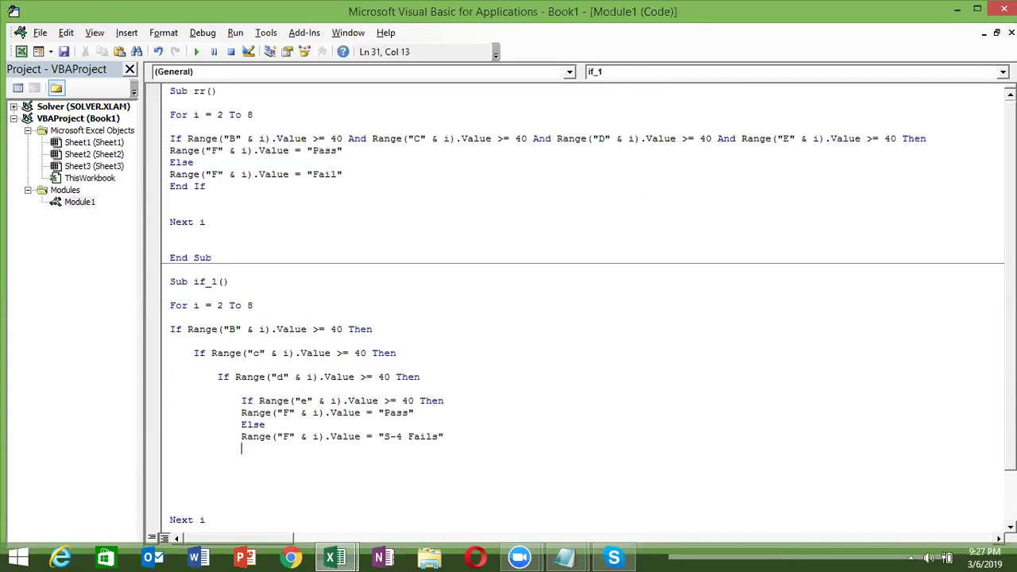
text(end if)
key(Return)
Step: Add an Else block for the column D check writing "S-3 Fails", aligned with its If
mouse_move(241, 425)
mouse_down()
mouse_move(241, 461)
mouse_move(175, 461)
mouse_move(271, 448)
mouse_move(240, 461)
mouse_up()
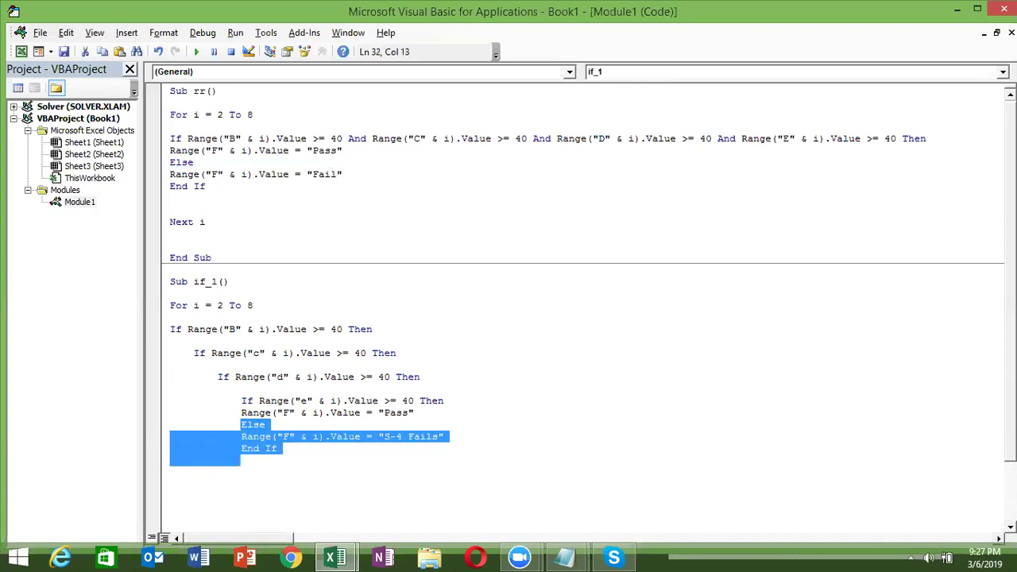
click(242, 424)
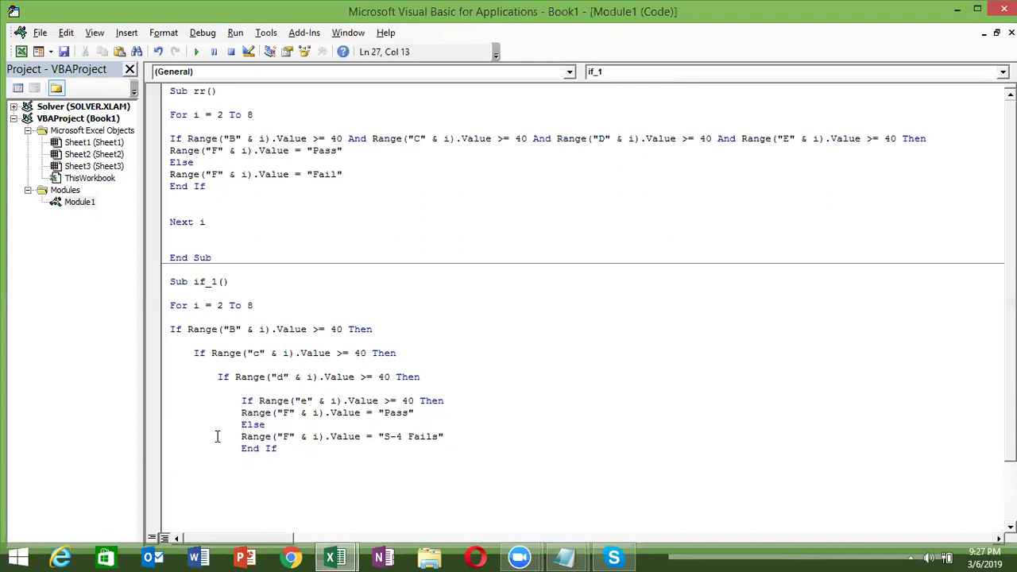
click(211, 479)
key(Tab)
key(Tab)
key(Tab)
key(shift+Tab)
key(ctrl+v)
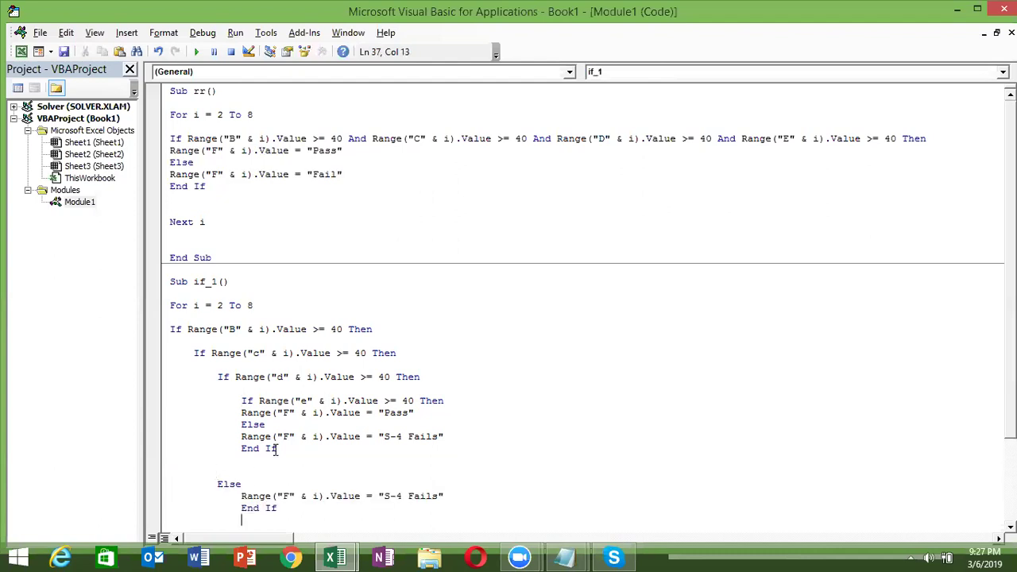
click(396, 497)
key(Delete)
text(3)
click(243, 496)
key(shift+Tab)
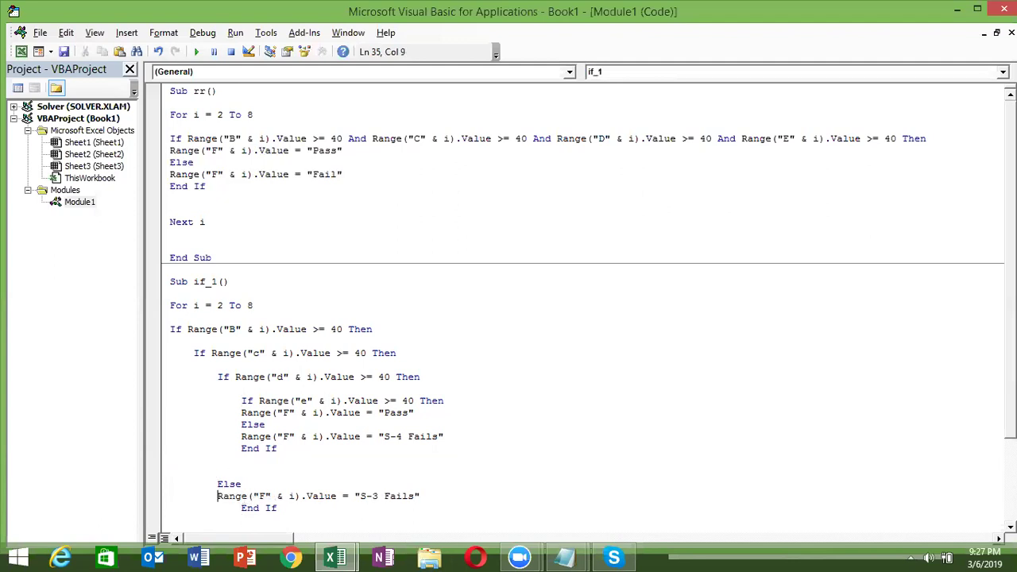
key(Down)
key(BackSpace)
key(BackSpace)
key(BackSpace)
key(BackSpace)
Step: Paste an Else block below End If, outdent it, and change its message to S-2 Fails
scroll(509, 480, down, 2)
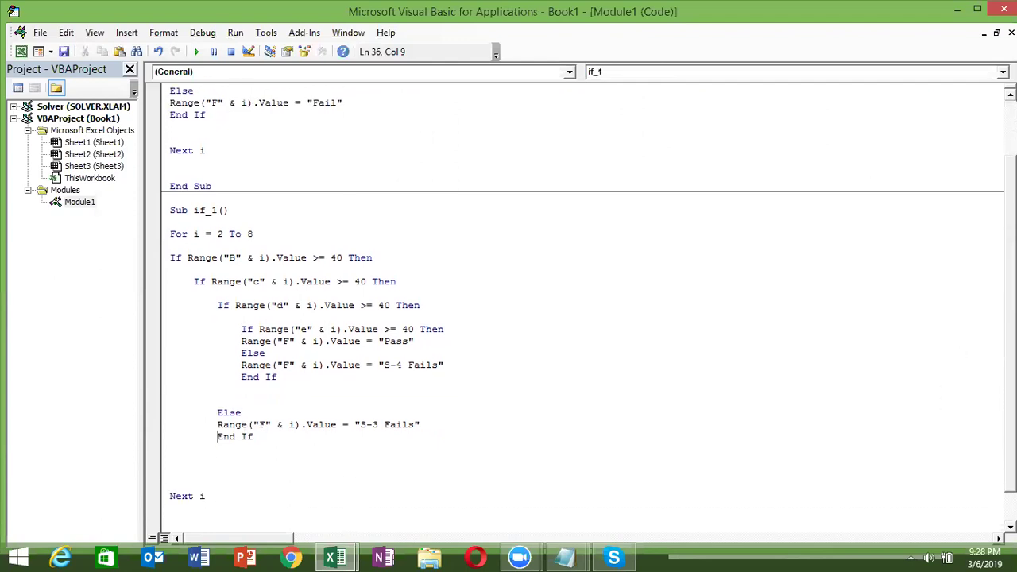
scroll(509, 480, down, 1)
double_click(192, 415)
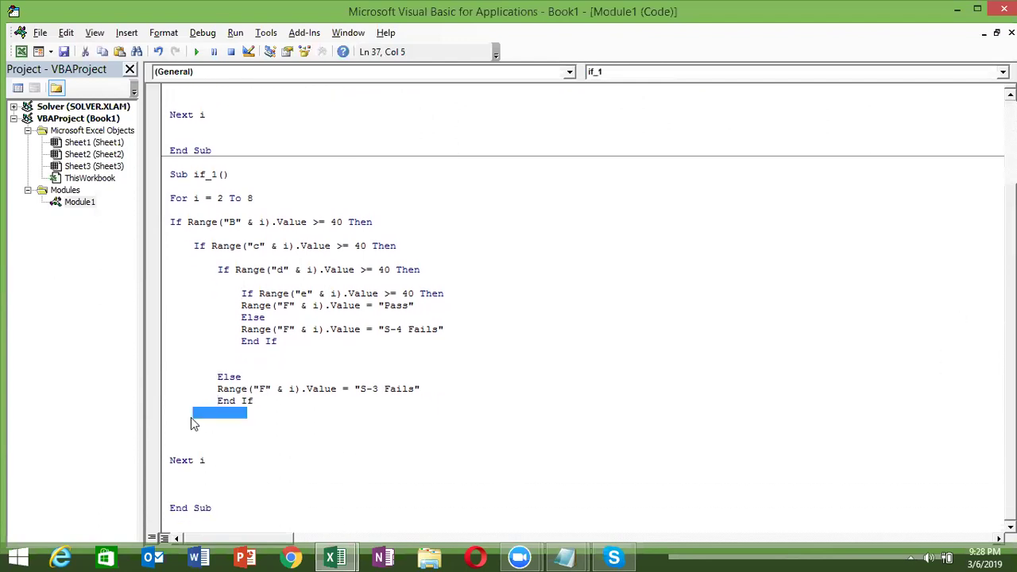
click(191, 415)
key(ctrl+v)
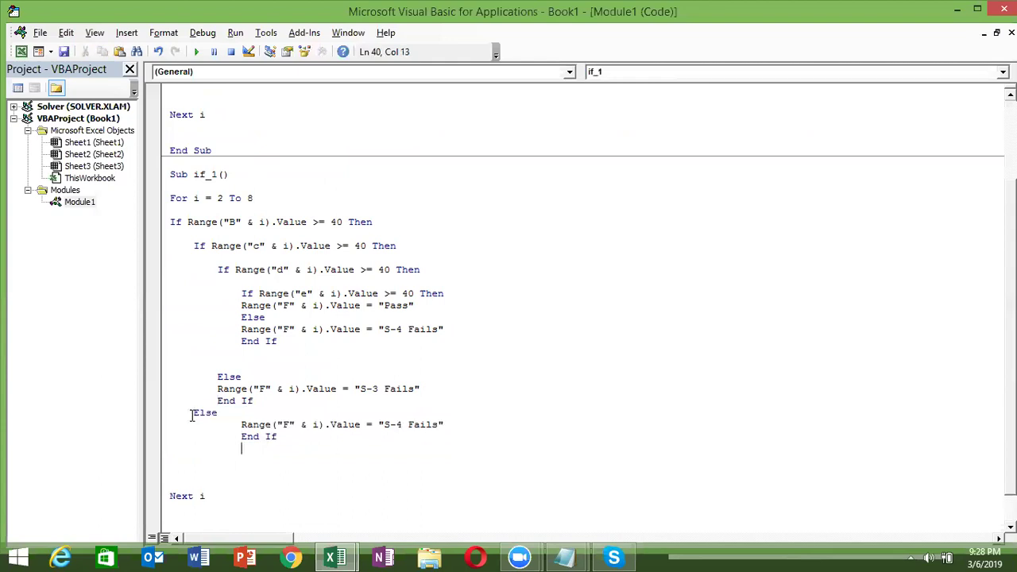
click(192, 436)
click(195, 422)
key(Delete)
key(Delete)
key(Delete)
key(Delete)
key(Delete)
key(Delete)
key(Delete)
key(Delete)
click(196, 434)
key(Delete)
key(Delete)
key(Delete)
key(Delete)
key(Delete)
key(Delete)
key(Delete)
key(Delete)
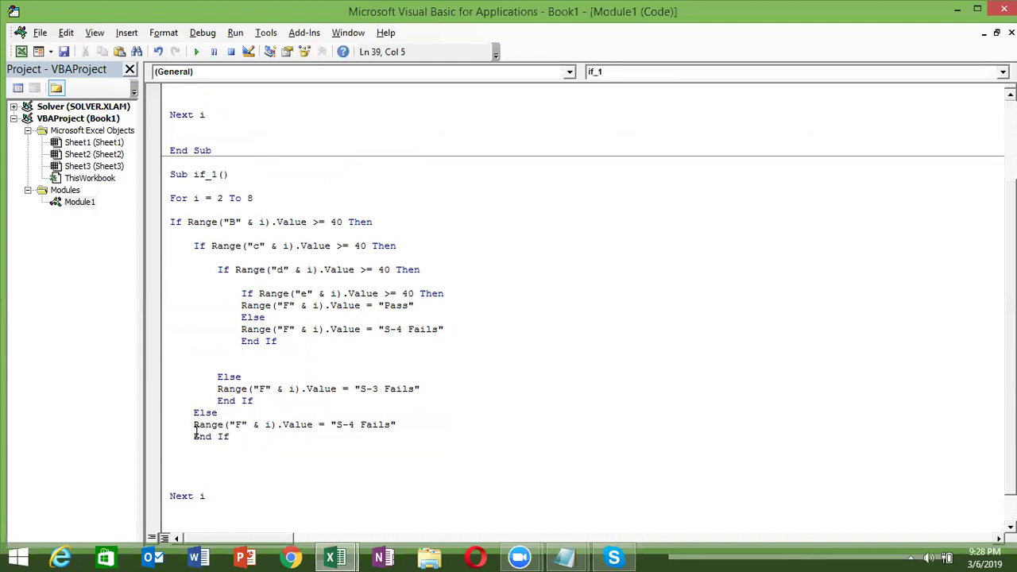
click(355, 425)
key(BackSpace)
text(2)
Step: Paste the outermost Else block for column B, outdent it, and change its message to S-1 Fails
click(171, 462)
key(ctrl+v)
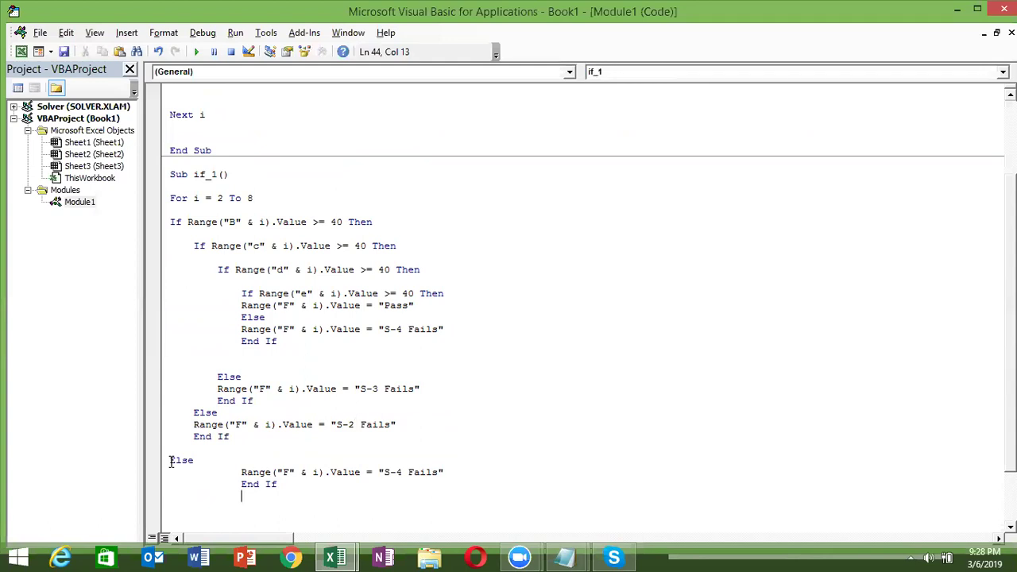
click(169, 473)
key(Delete)
key(Delete)
key(Delete)
key(Delete)
key(Delete)
key(Delete)
key(Delete)
key(Delete)
key(Delete)
key(Delete)
key(Delete)
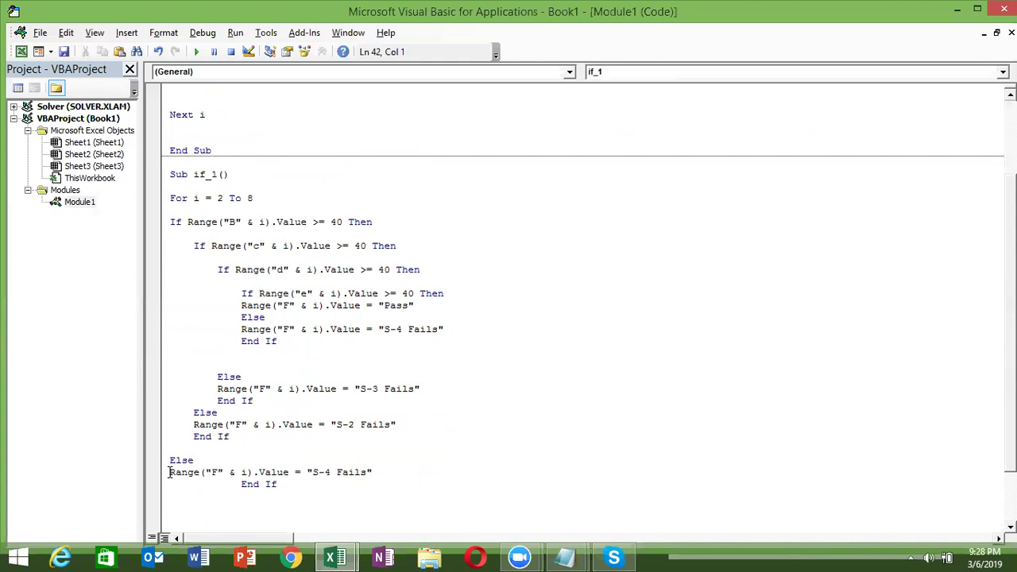
click(182, 484)
key(Delete)
key(Delete)
key(Delete)
key(Delete)
key(Delete)
key(Delete)
key(Delete)
key(Delete)
key(Delete)
key(Delete)
key(BackSpace)
key(BackSpace)
key(BackSpace)
click(217, 294)
click(324, 472)
key(Delete)
text(1)
Step: Review the nested checks, from the S-3 Fails line up to the column B condition
click(326, 389)
click(170, 224)
shift+click(186, 239)
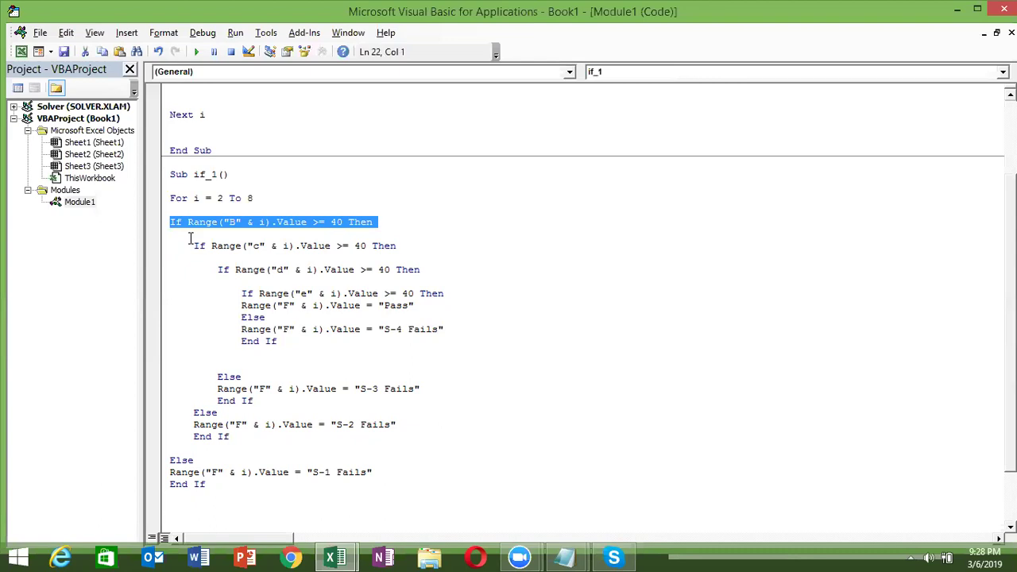
click(198, 247)
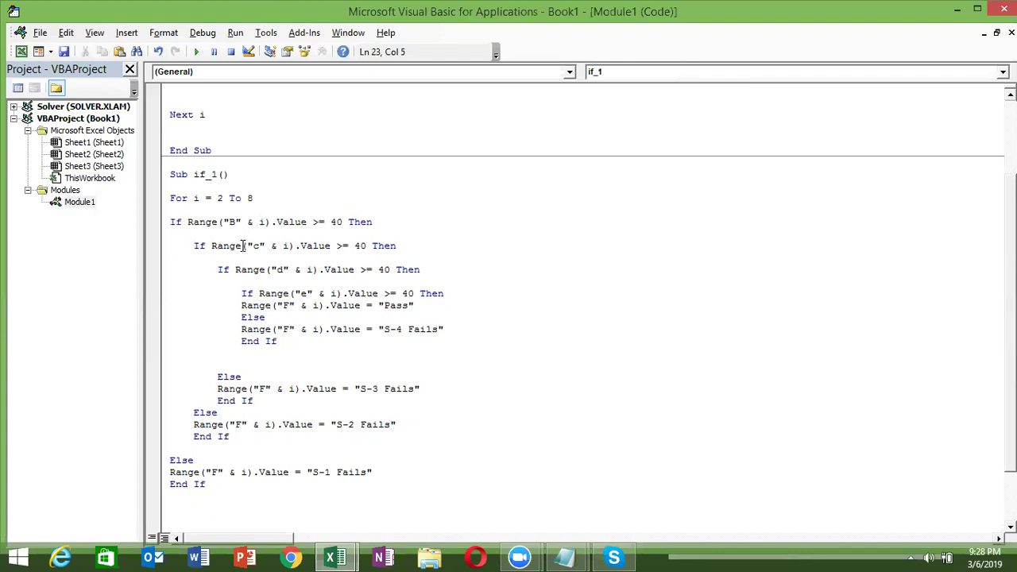
click(174, 460)
double_click(175, 472)
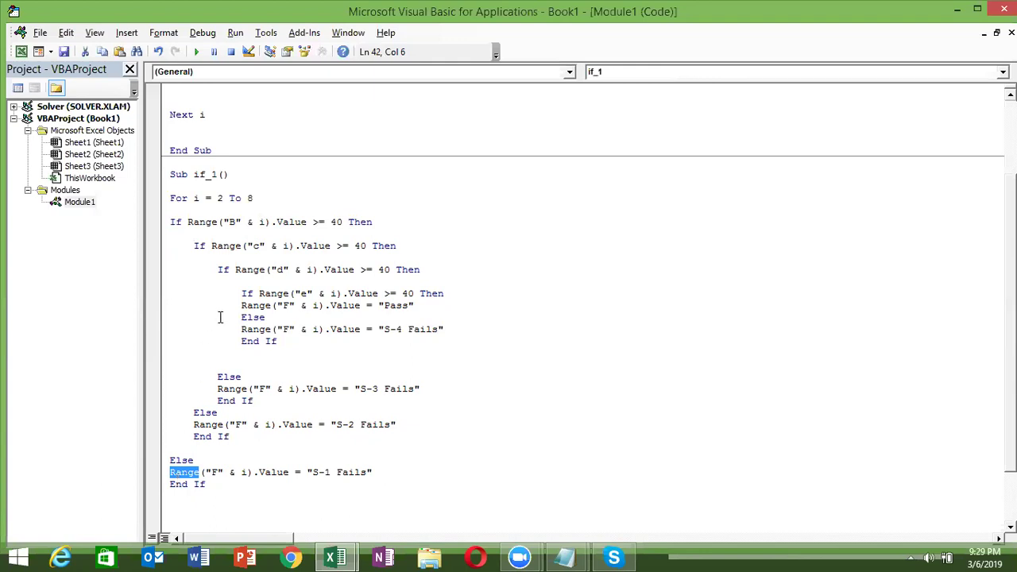
click(242, 246)
click(236, 222)
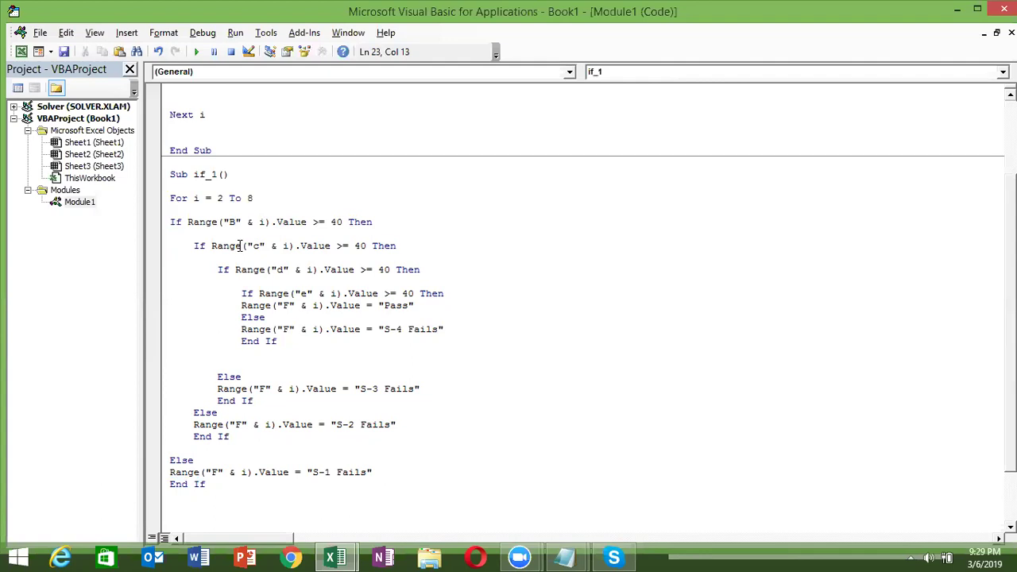
click(257, 263)
double_click(262, 272)
click(200, 425)
click(338, 280)
click(336, 293)
click(373, 283)
click(389, 294)
double_click(412, 305)
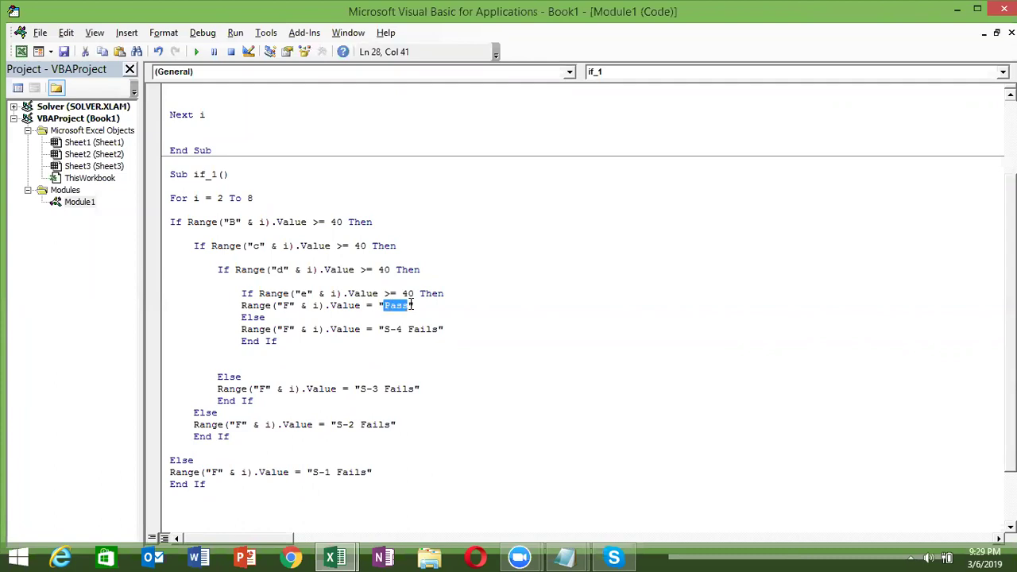
click(404, 329)
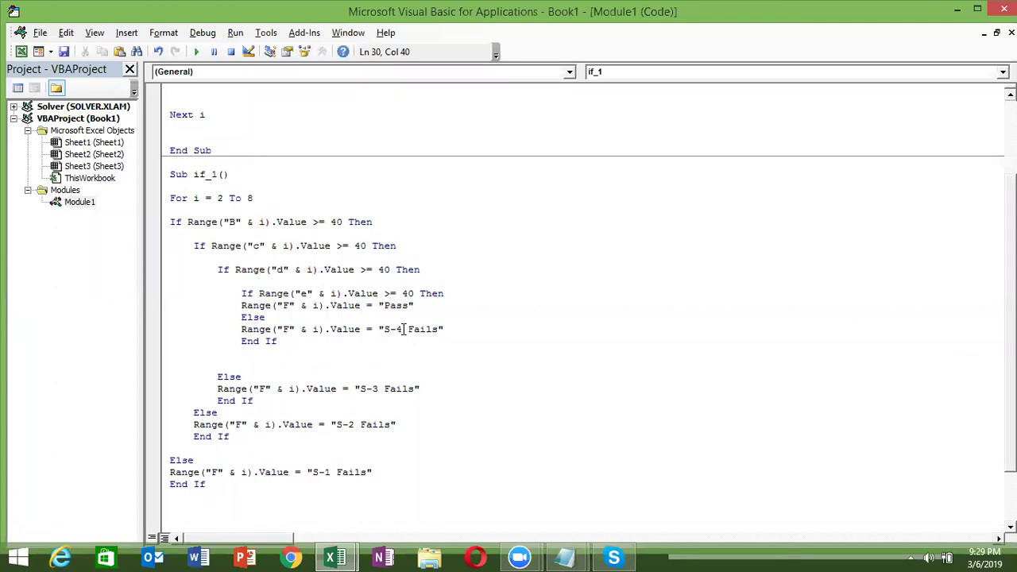
Step: Shorten the S-3, S-2 and S-1 Fails messages to S-3 Fail, S-2 Fail and S-1 Fail
key(Right)
key(Right)
key(Right)
click(414, 389)
key(BackSpace)
click(390, 425)
key(BackSpace)
click(370, 472)
key(BackSpace)
Step: Run if_1 and check the Pass/Fail results in the workbook
click(231, 329)
click(198, 53)
key(alt+F11)
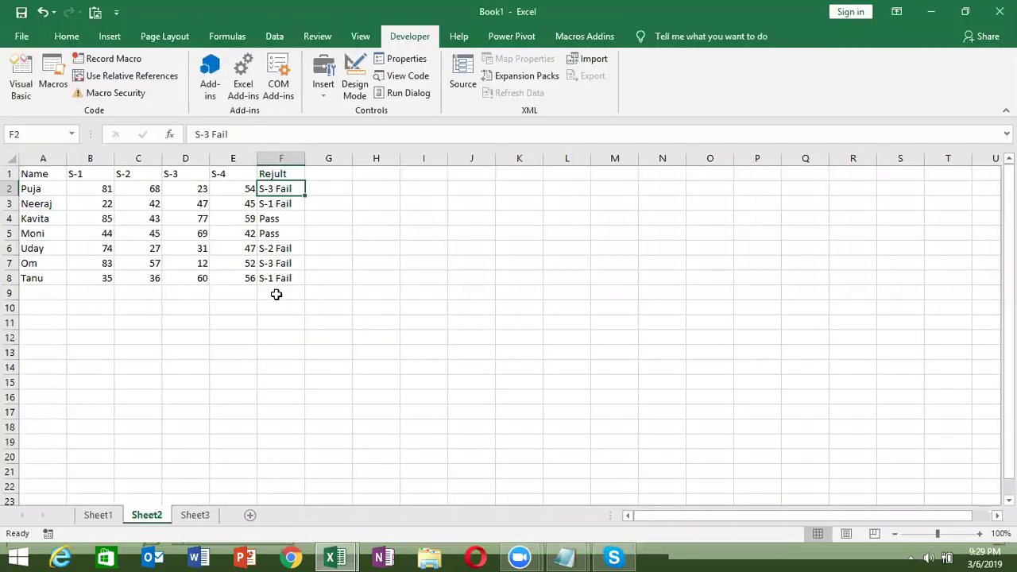
key(alt+F11)
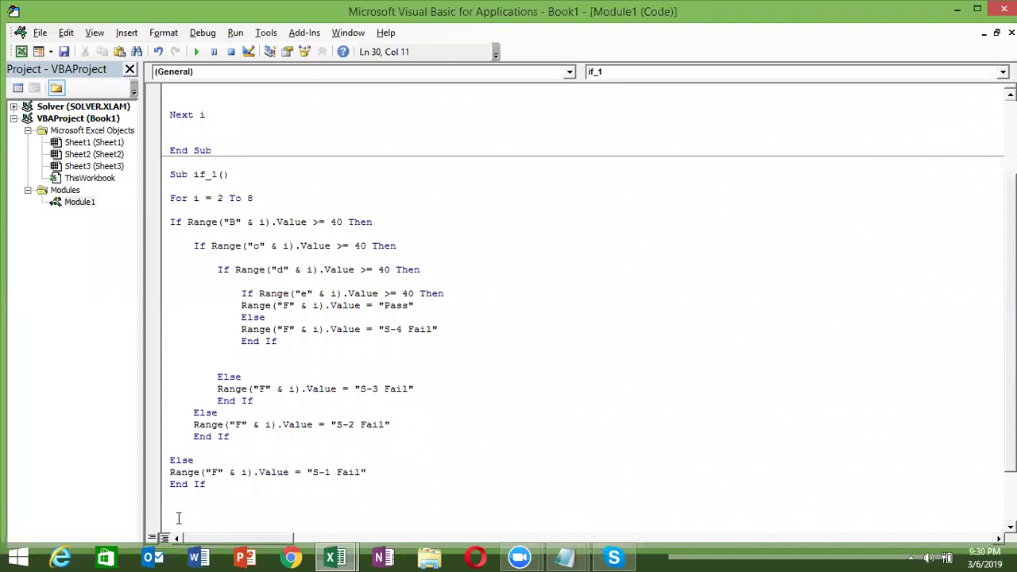
click(189, 511)
key(alt+F11)
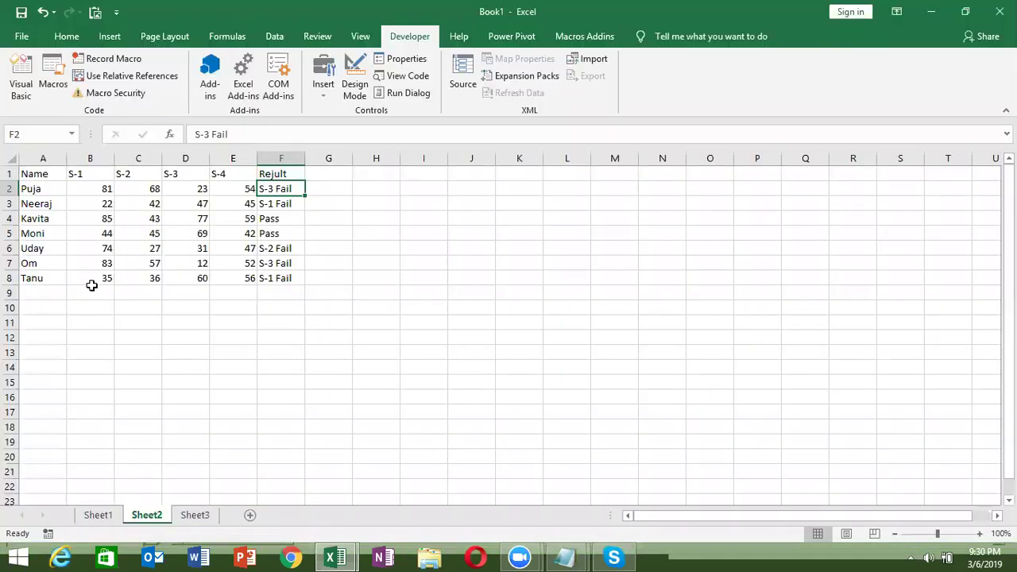
Step: On Sheet1, enter bands 0-40 and 41-60 in column D with incentives 500 and 1000
click(89, 518)
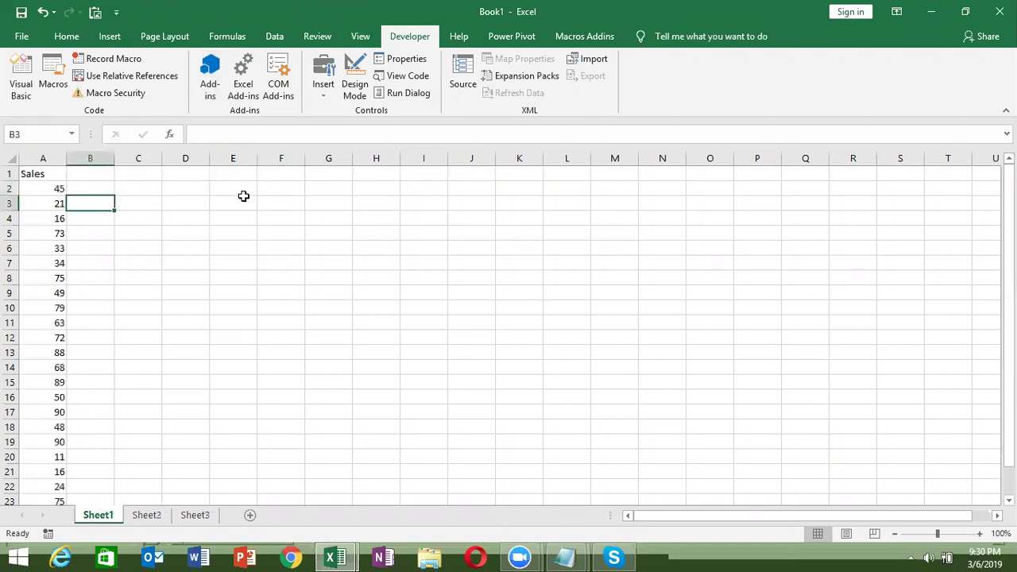
click(193, 194)
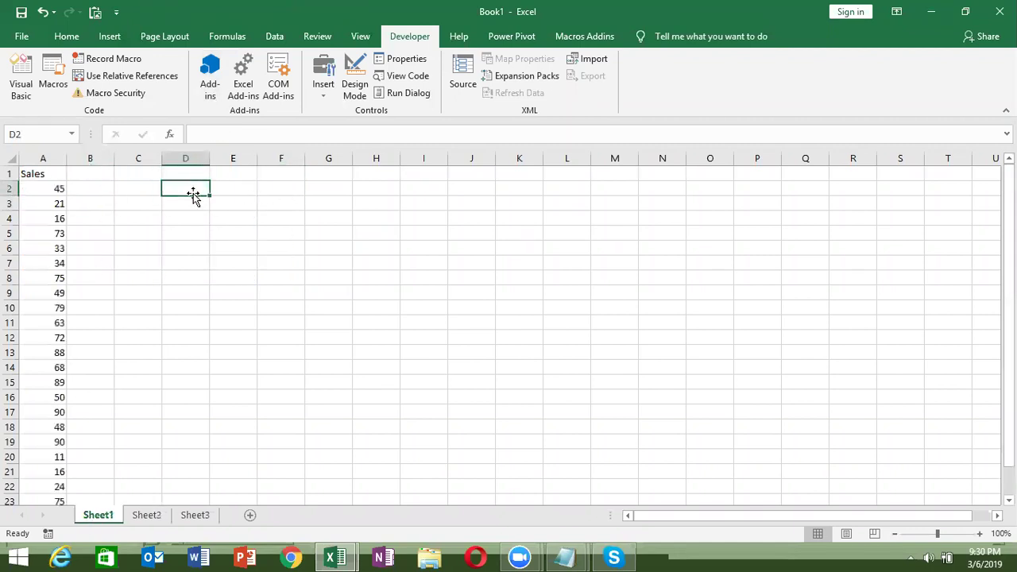
text(0-40)
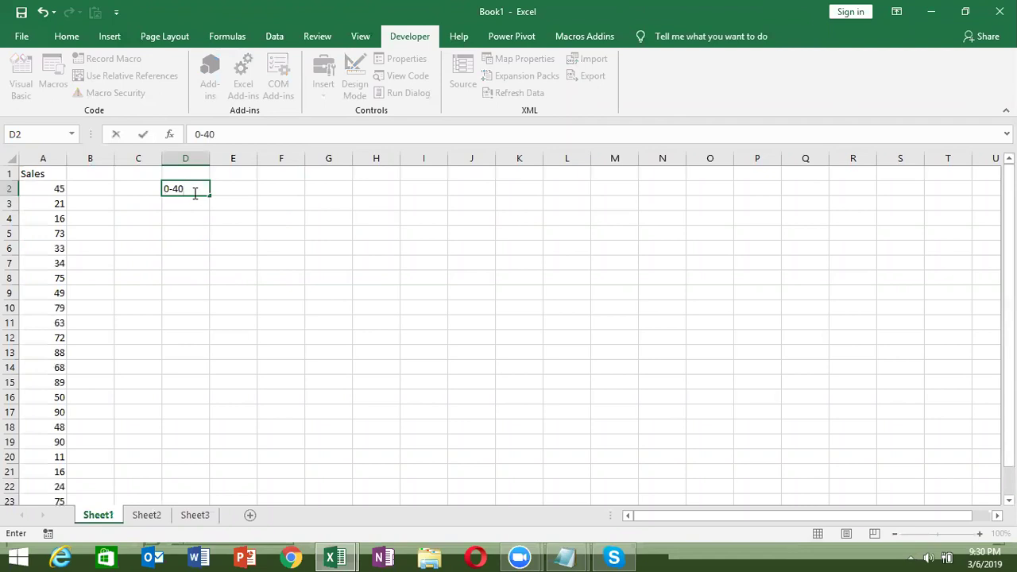
key(Tab)
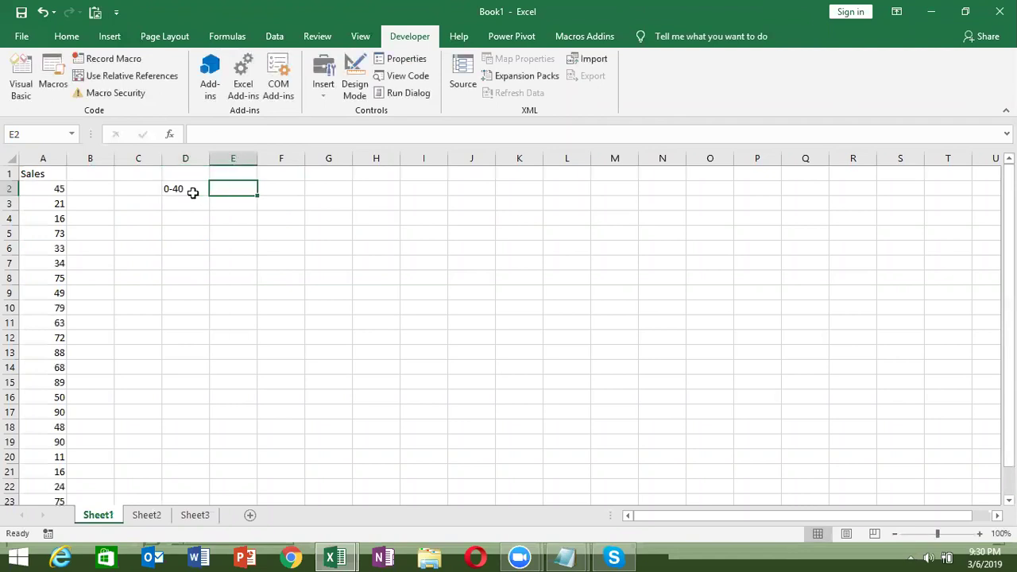
text(500)
key(Return)
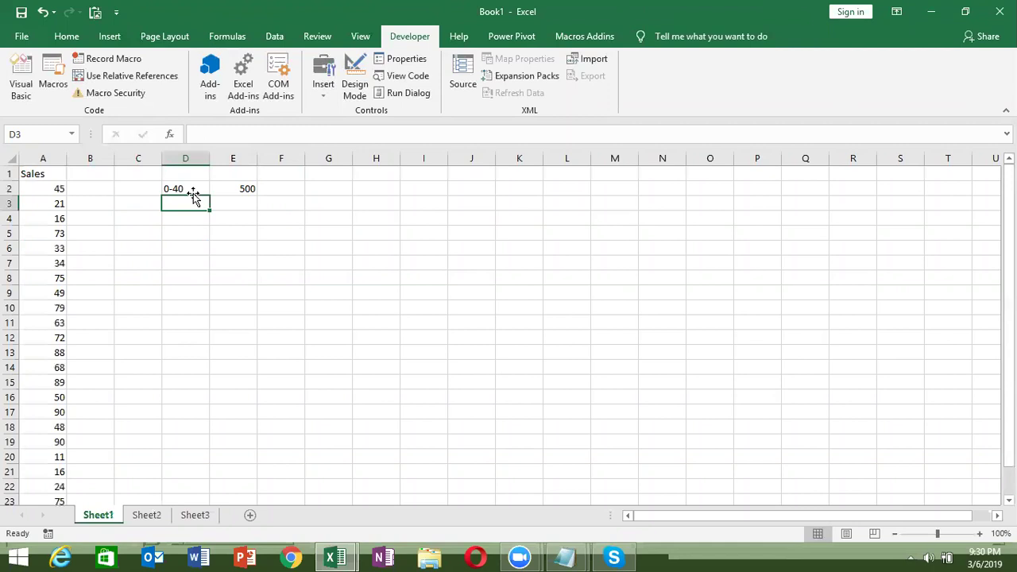
text(41-)
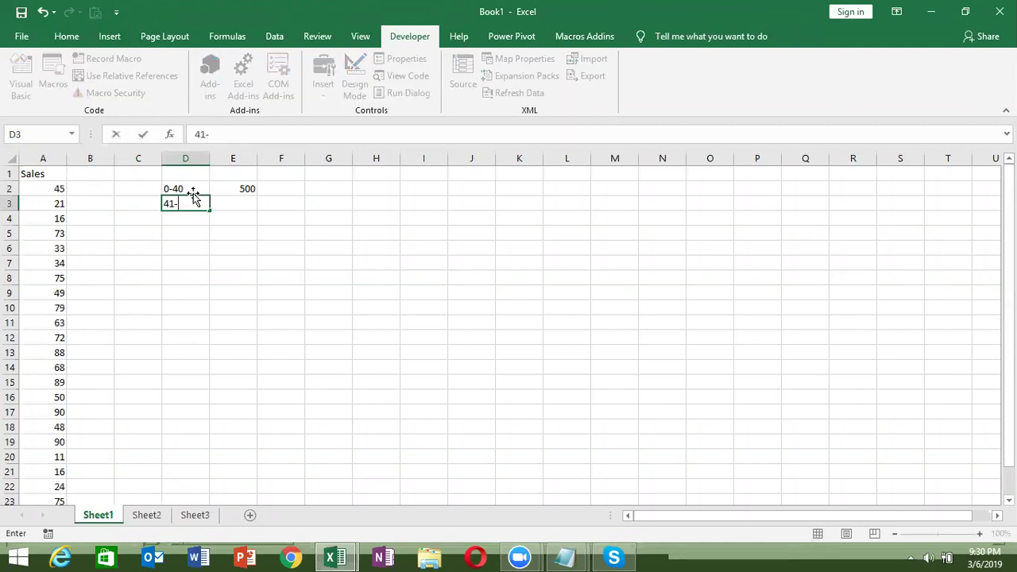
text(60)
key(Tab)
text(1000)
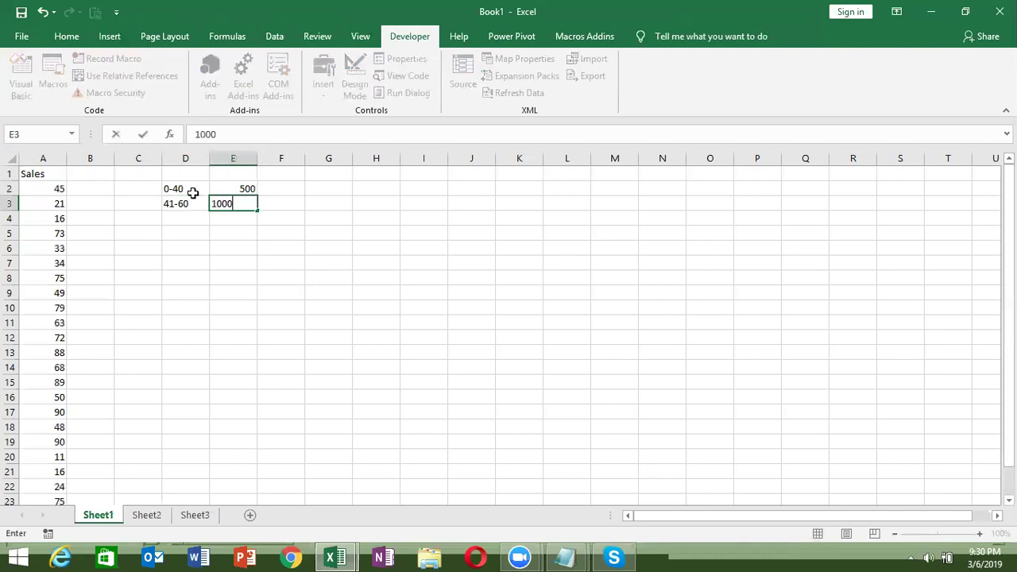
key(Return)
Step: Add bands 61-80, 81-100 and >100 with incentives 1500, 2000 and 5000
text(61 *)
key(BackSpace)
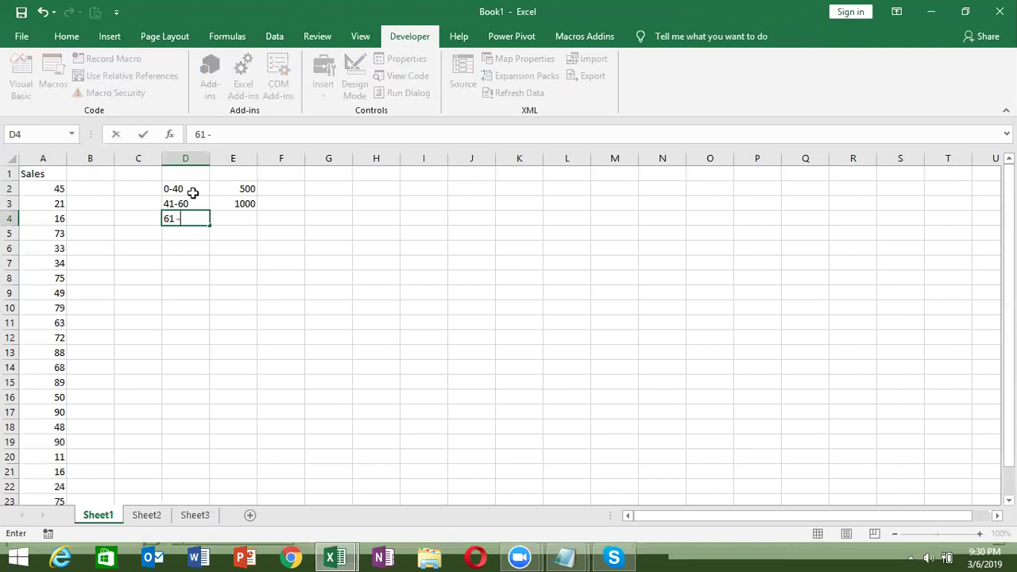
text(-80)
key(Tab)
text(1500)
key(Return)
text(81-100)
key(Tab)
text(200)
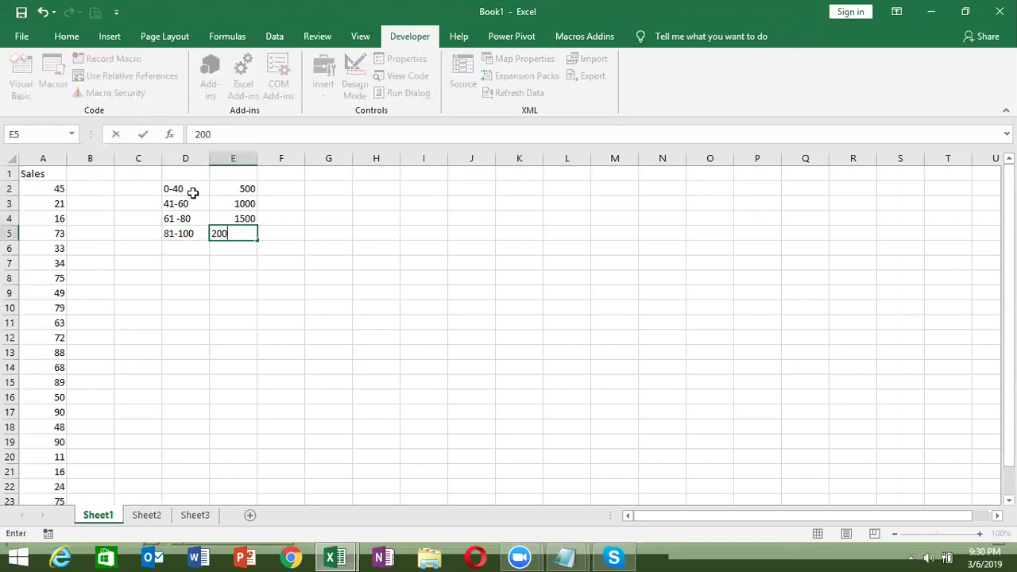
text(0)
key(Return)
key(Left)
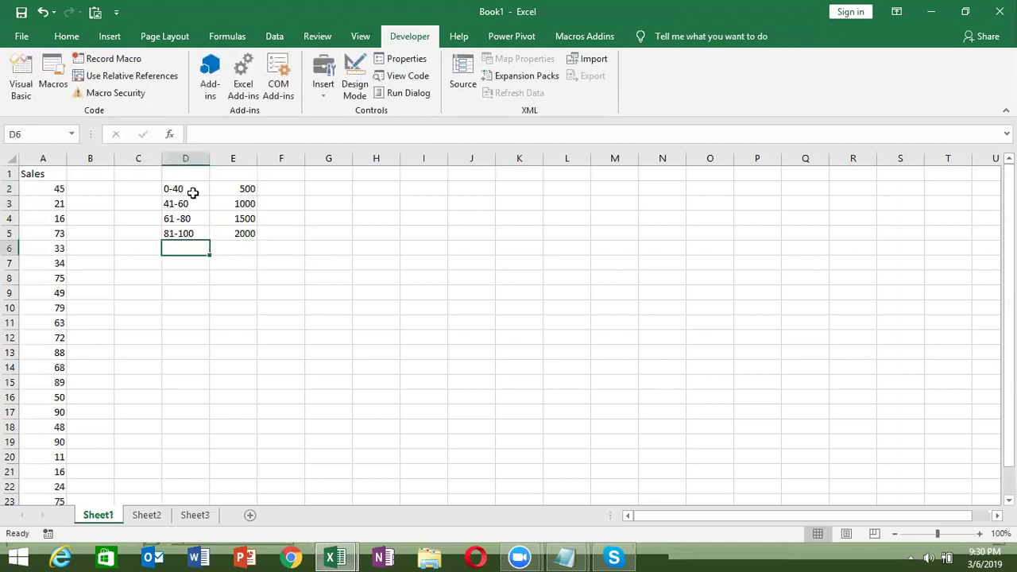
text(>100)
key(Tab)
text(500)
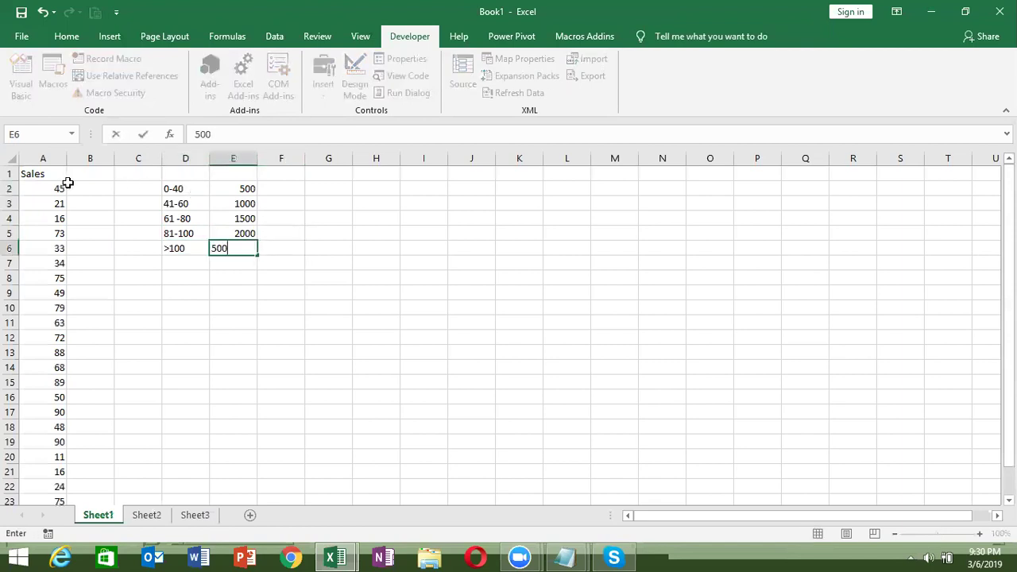
click(75, 188)
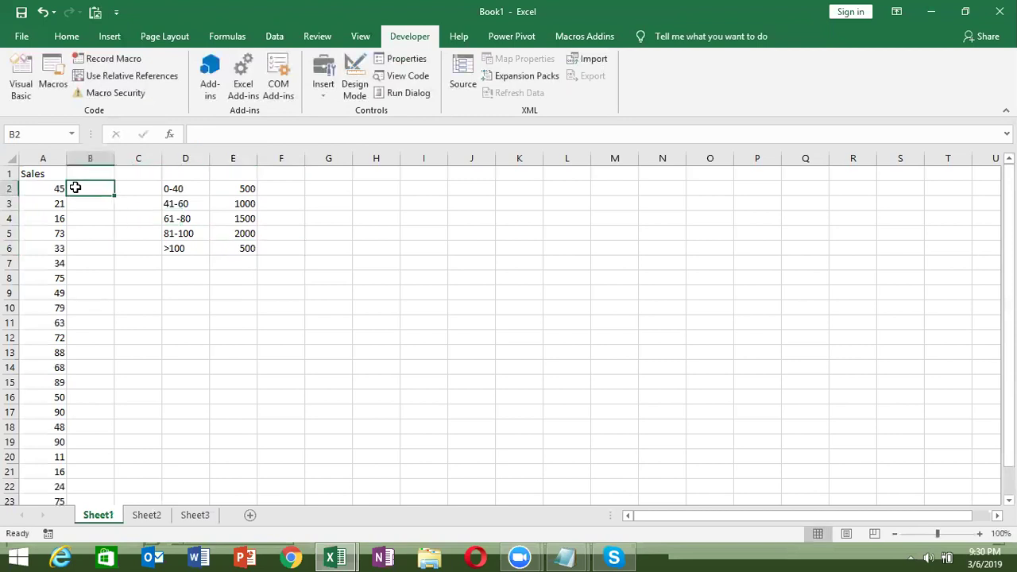
double_click(251, 249)
text(0)
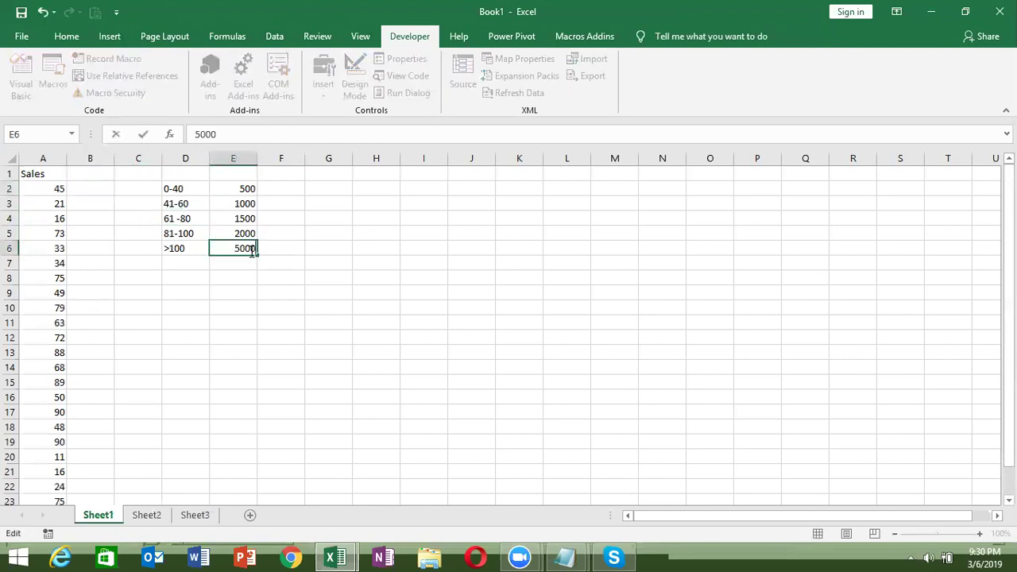
click(88, 188)
Step: Type the heading inc in B1, check the sales list in column A, and return to VBA
click(89, 171)
text(inc)
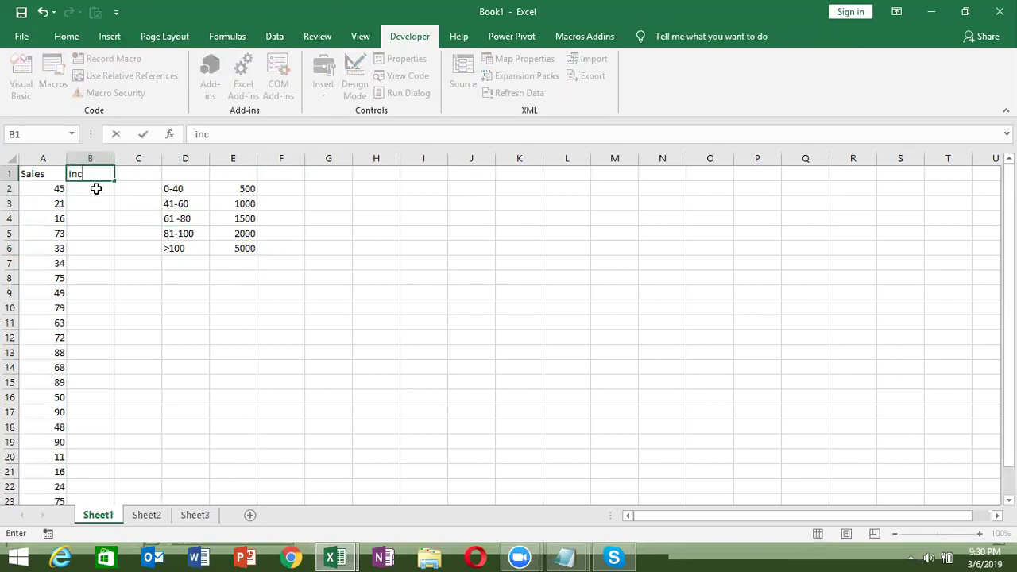
key(Return)
click(57, 192)
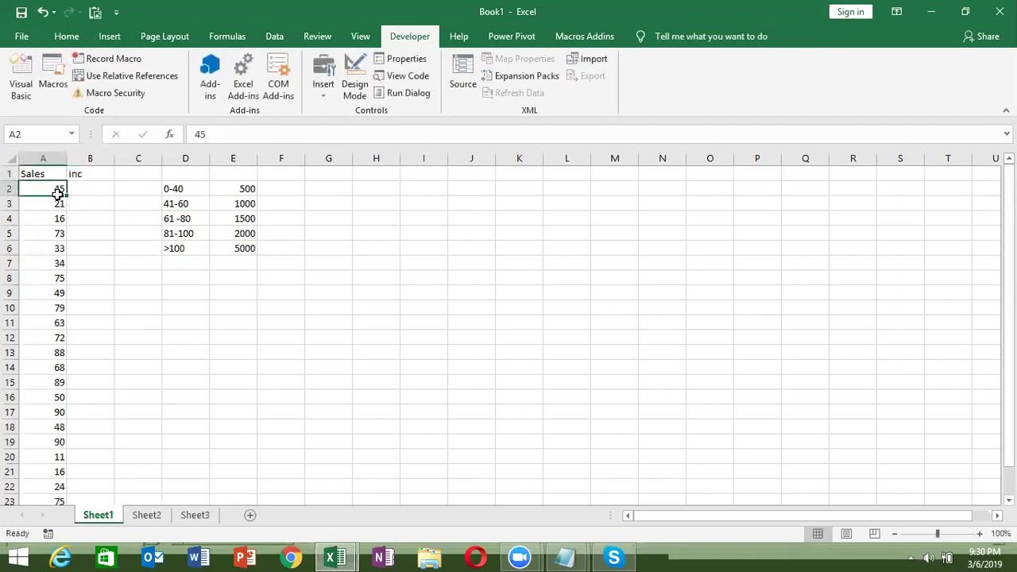
key(ctrl+Down)
key(ctrl+Up)
key(alt+F11)
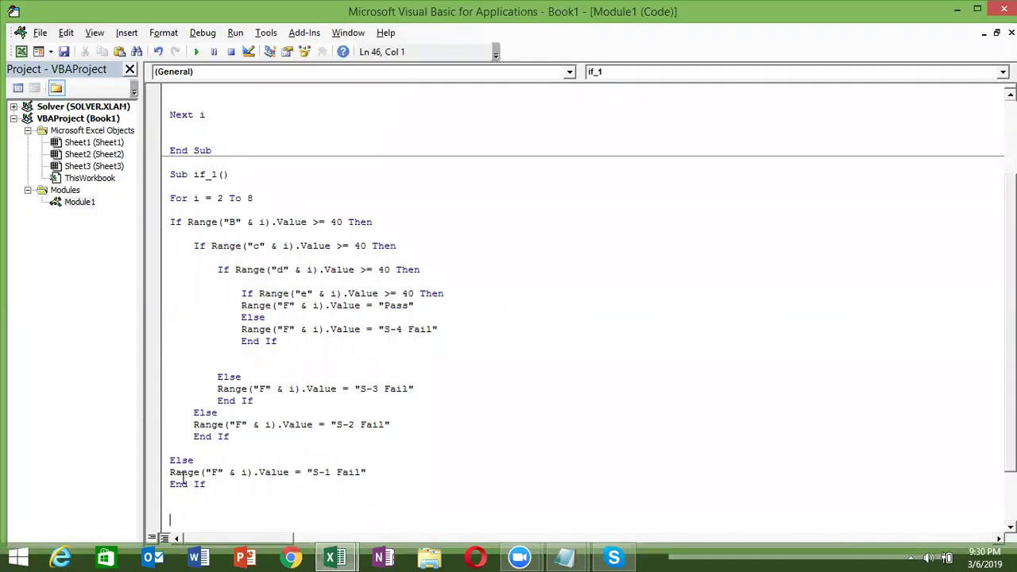
Step: Add a new Sub if_2() header below the if_1 macro
key(Down)
key(Down)
key(Down)
key(Down)
key(Down)
key(Down)
key(Down)
key(Down)
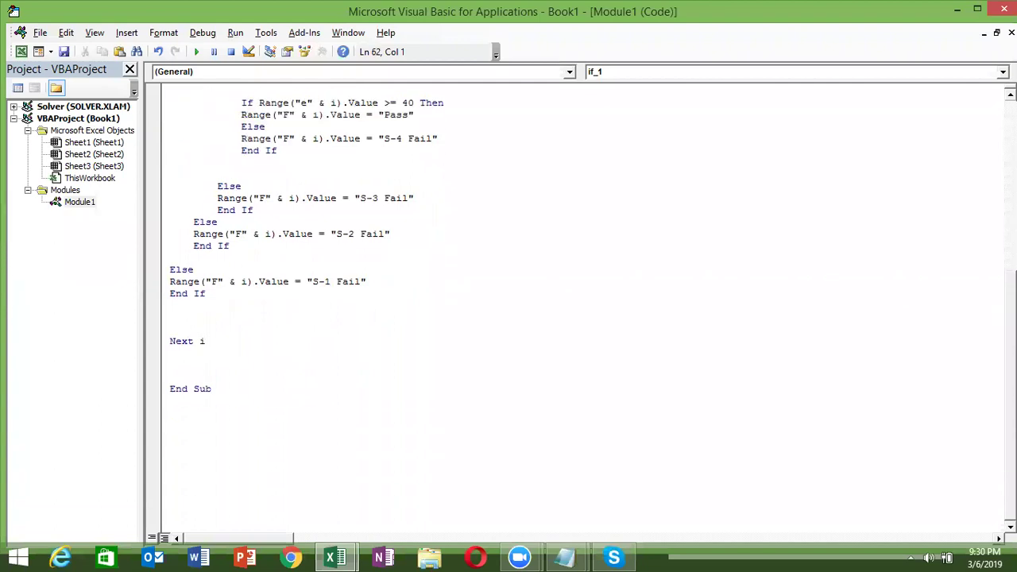
key(Down)
key(Down)
key(Down)
click(183, 228)
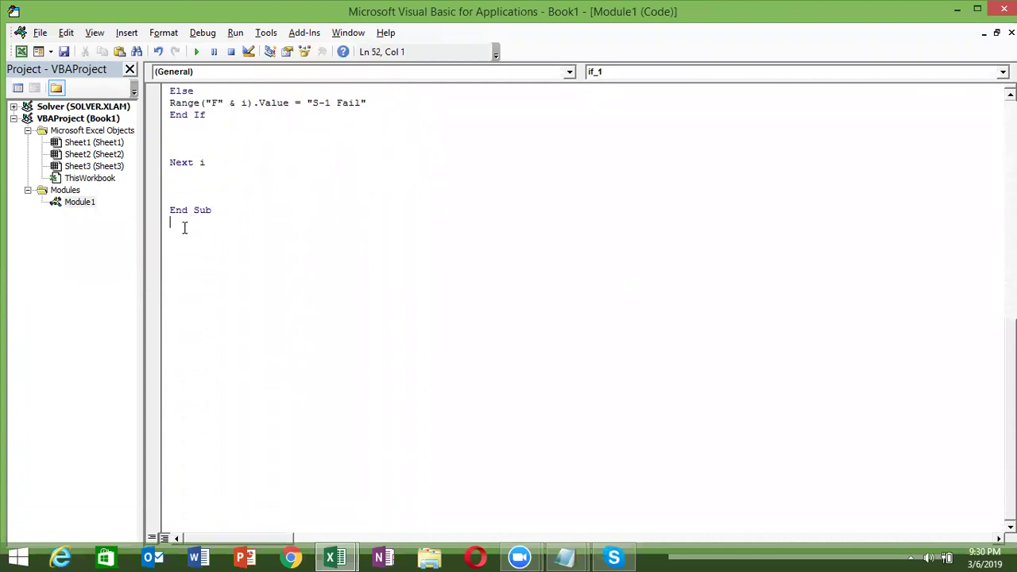
key(Return)
text(if)
key(BackSpace)
key(BackSpace)
text(sub if_2())
key(Return)
key(Return)
key(Return)
key(Return)
key(Return)
key(Return)
Step: Write an empty For i = 2 To 24 … Next i loop with blank lines around it
key(Up)
key(Up)
key(Up)
key(Up)
text(if)
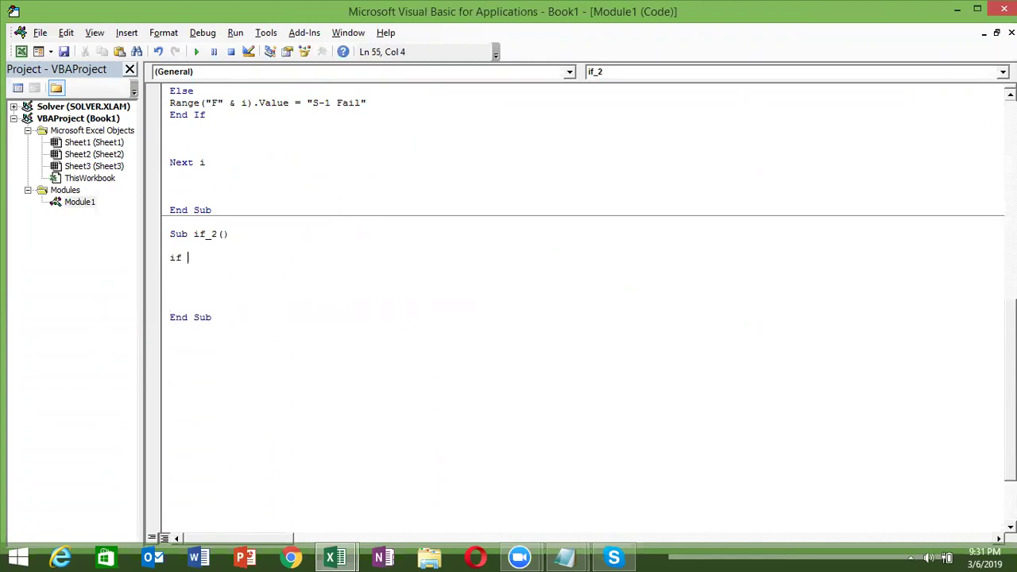
key(BackSpace)
key(BackSpace)
key(BackSpace)
text(for i = 2)
text(to 24)
key(Return)
key(Return)
key(Return)
text(next )
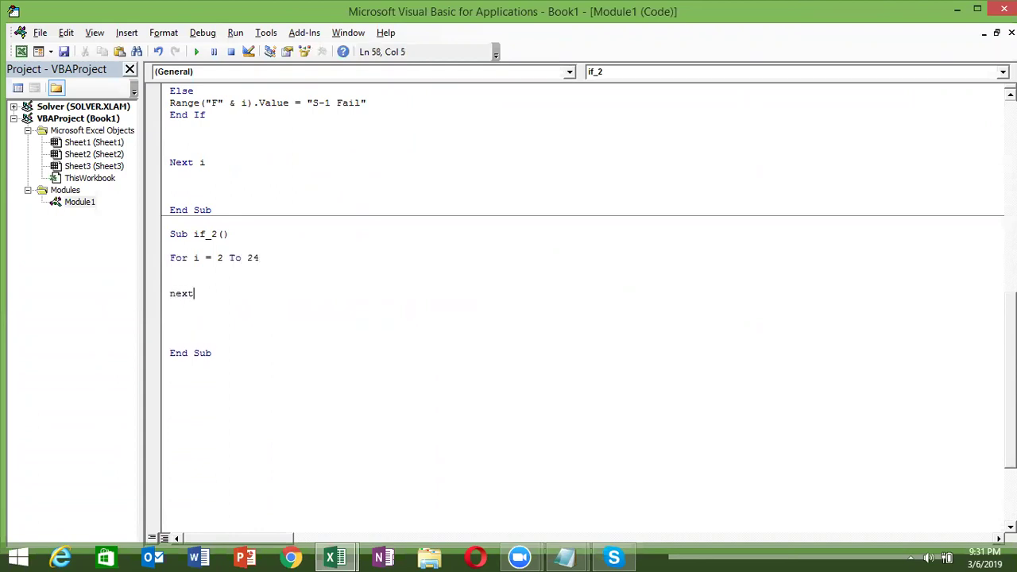
text(i)
key(shift+Up)
key(Up)
key(Return)
key(Return)
key(Return)
key(Return)
key(Return)
key(Up)
key(Up)
key(Up)
key(Up)
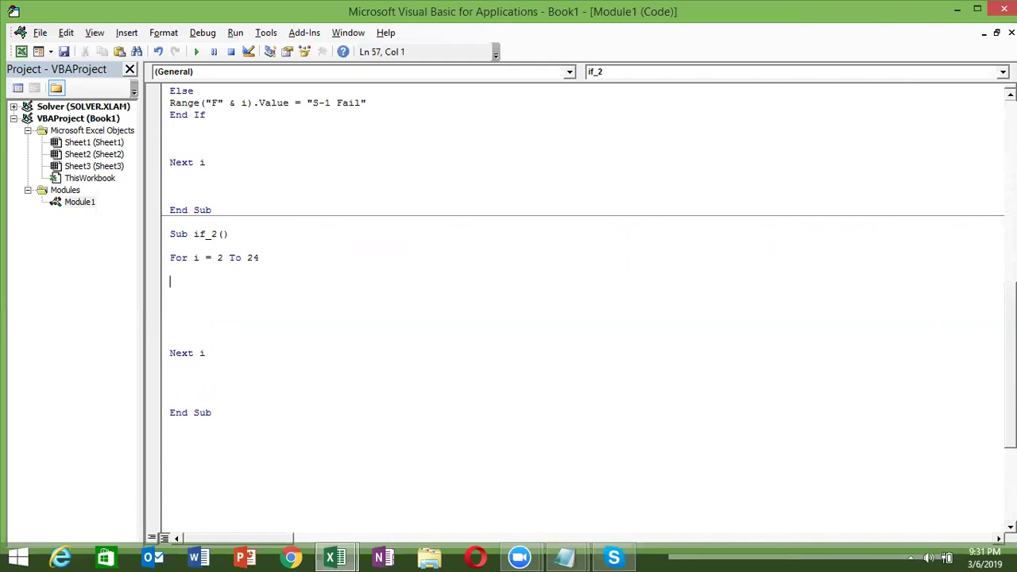
text(if )
text(range)
key(BackSpace)
key(BackSpace)
key(BackSpace)
key(BackSpace)
key(BackSpace)
key(BackSpace)
key(BackSpace)
key(Up)
key(Up)
key(Return)
key(Up)
key(Up)
key(Return)
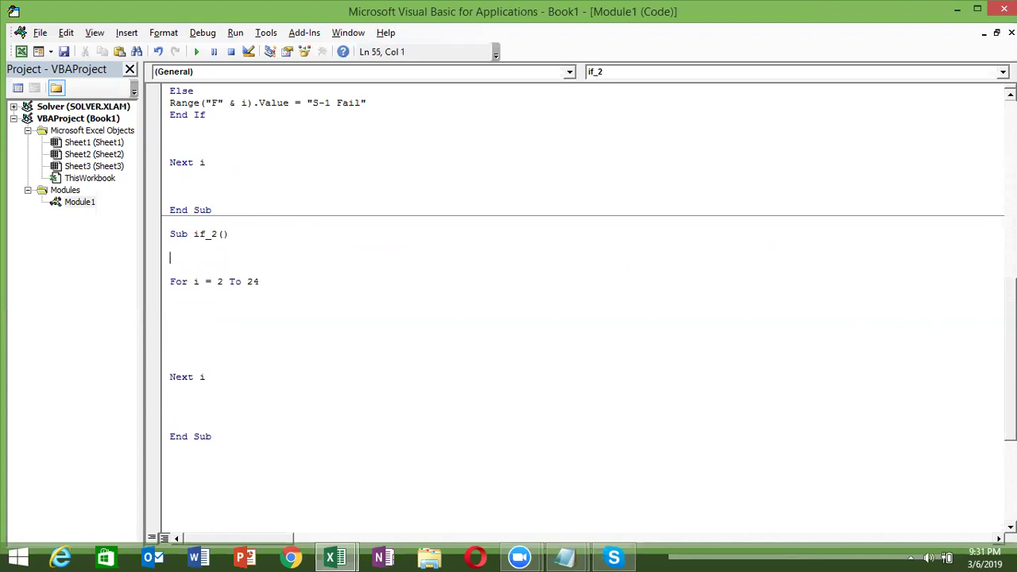
Step: Declare Dim s, r As Long at the top of if_2
text(dim )
text(s as )
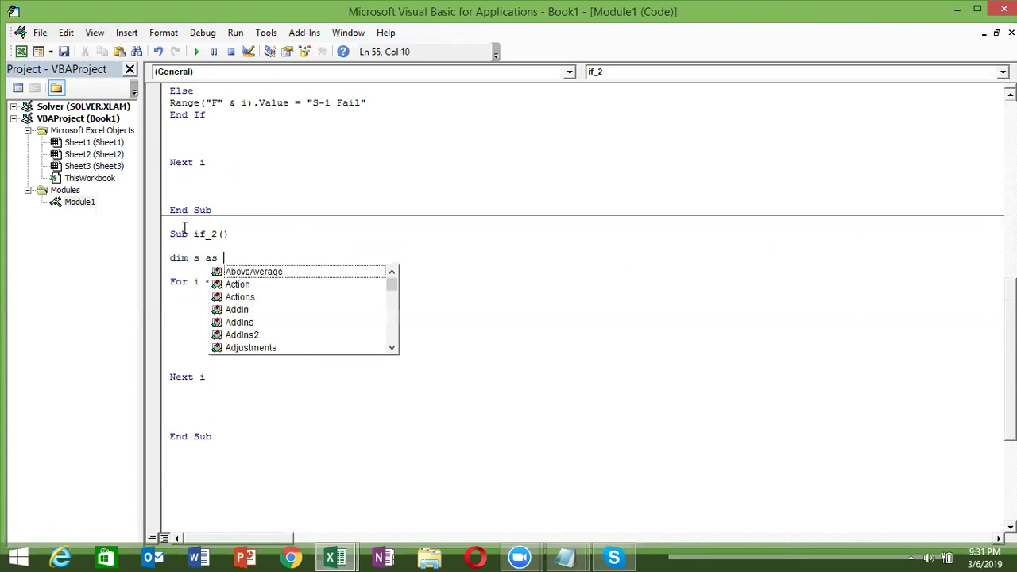
text(long)
key(BackSpace)
key(BackSpace)
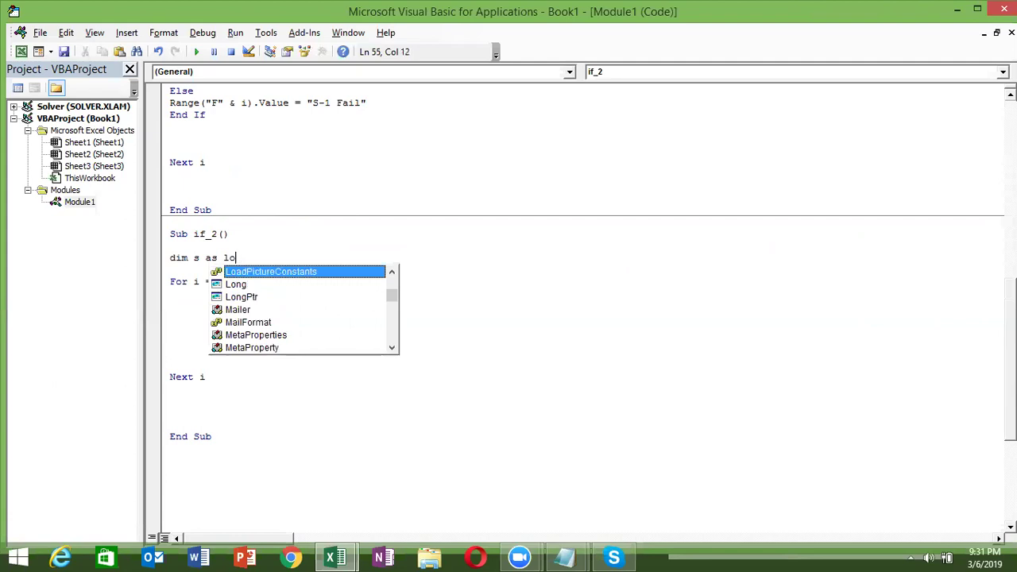
key(BackSpace)
key(BackSpace)
text(long)
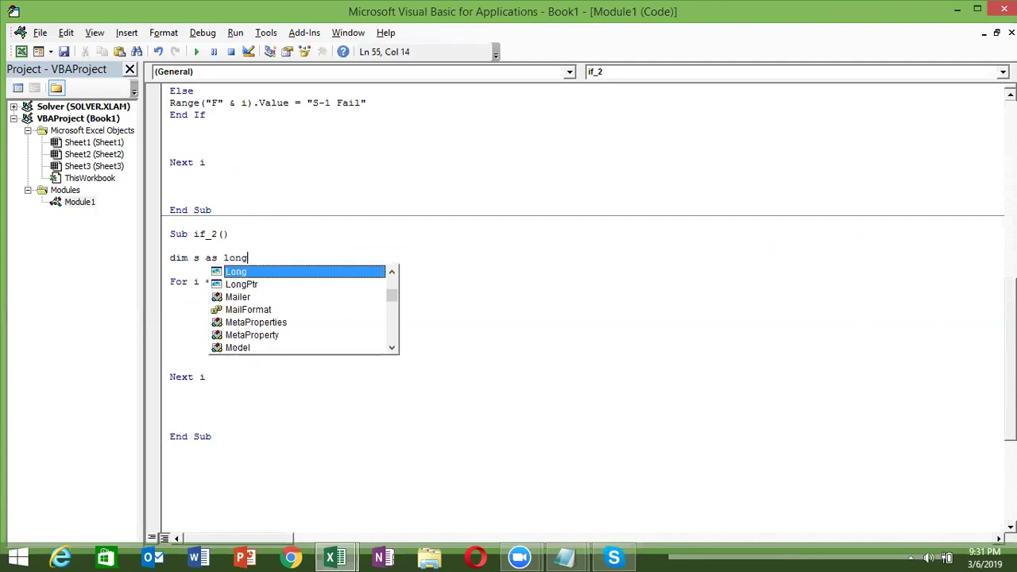
key(Tab)
key(Return)
text(s =)
key(BackSpace)
key(BackSpace)
key(BackSpace)
key(Up)
key(Right)
key(Right)
key(Right)
key(Right)
key(Right)
text(, r)
Step: Inside the loop, assign s = Range("A" & i).Value
key(Down)
key(Down)
key(Down)
key(Down)
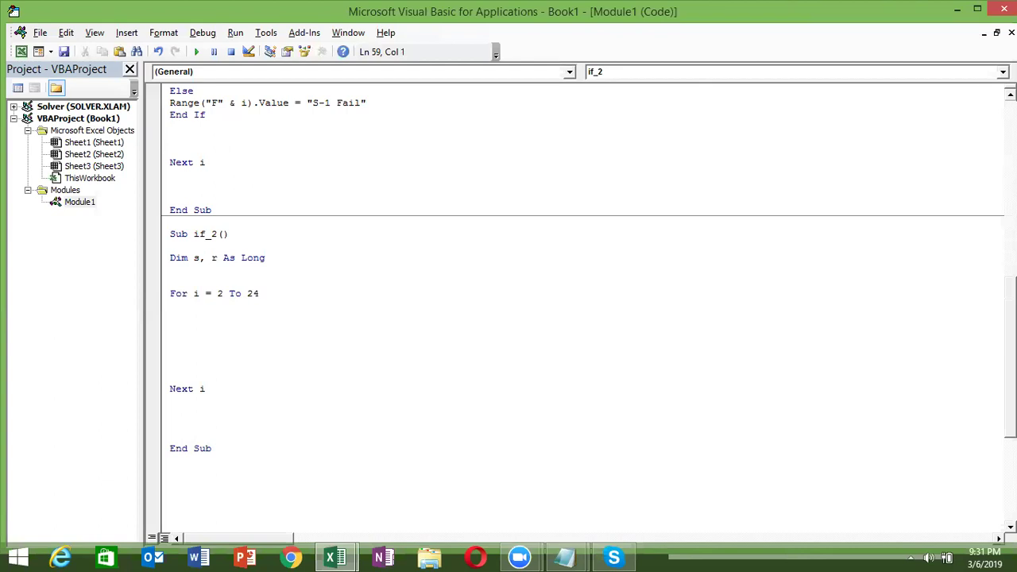
key(Return)
text(s=range)
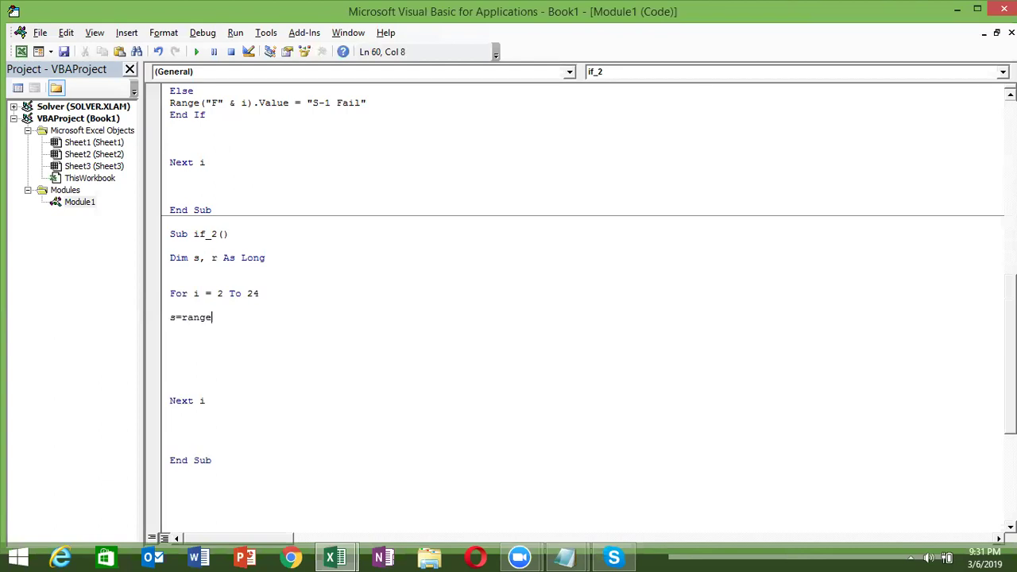
text(("A" & i).v)
key(Return)
key(Return)
key(Tab)
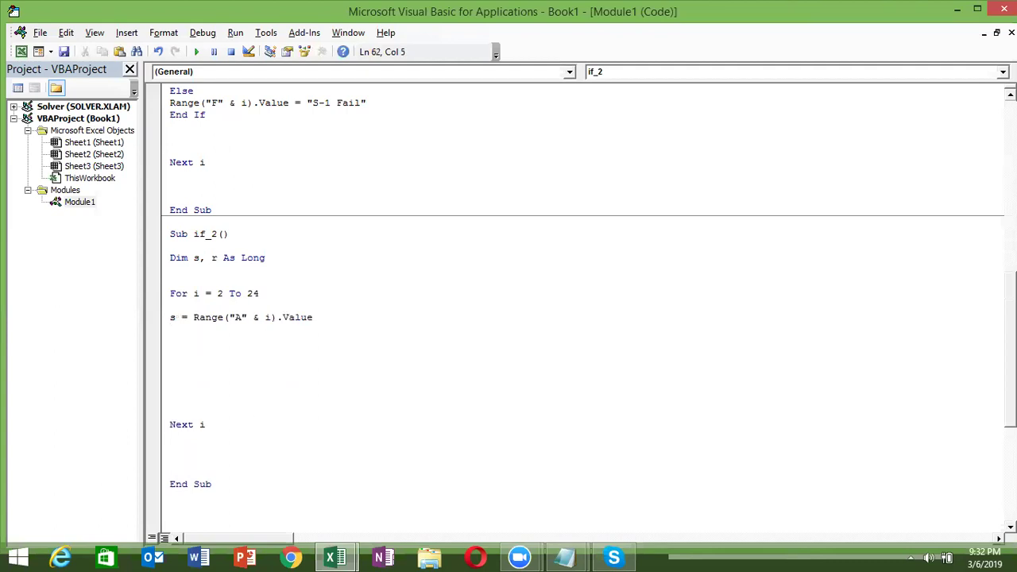
Step: Highlight Dim, s, r, Long and the Range("A" & i).Value expression to explain them
double_click(179, 259)
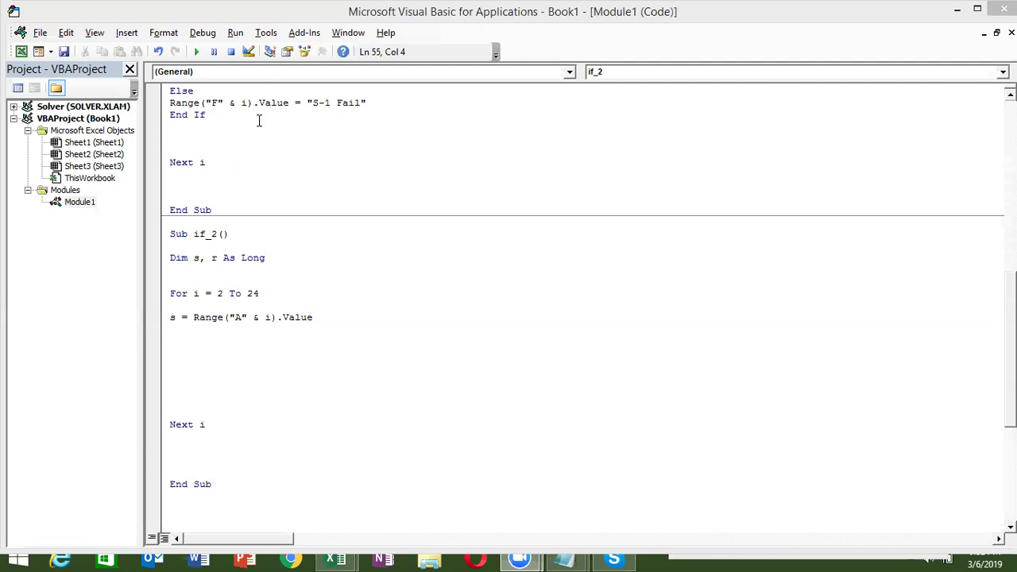
click(206, 317)
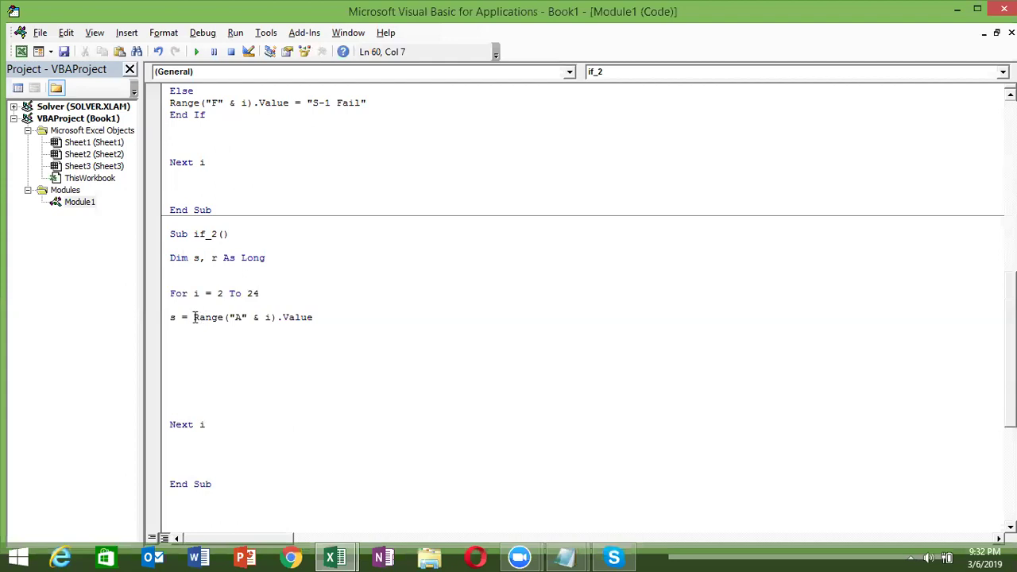
drag(194, 317, 286, 317)
click(193, 258)
double_click(195, 258)
double_click(214, 258)
double_click(252, 258)
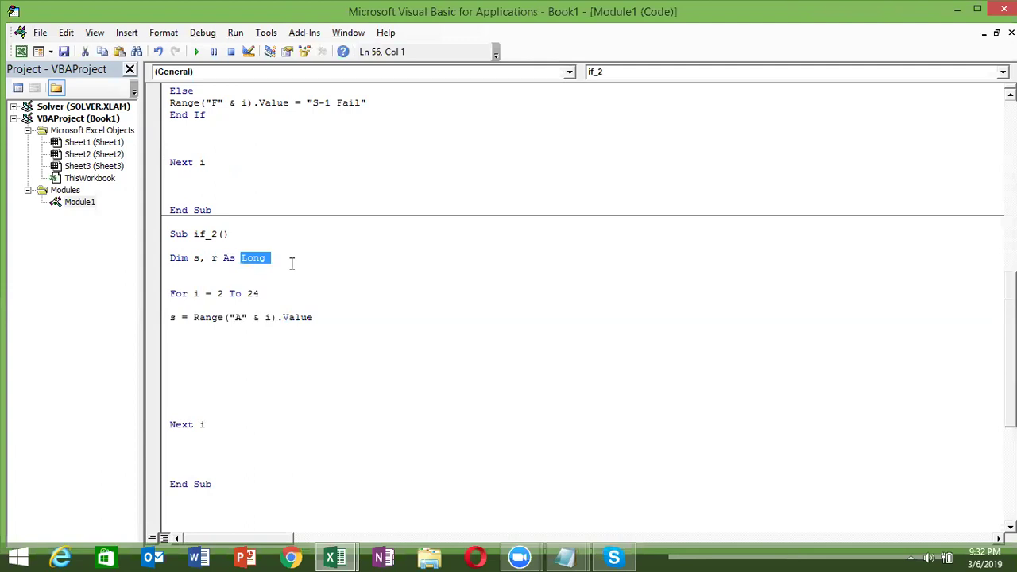
click(292, 264)
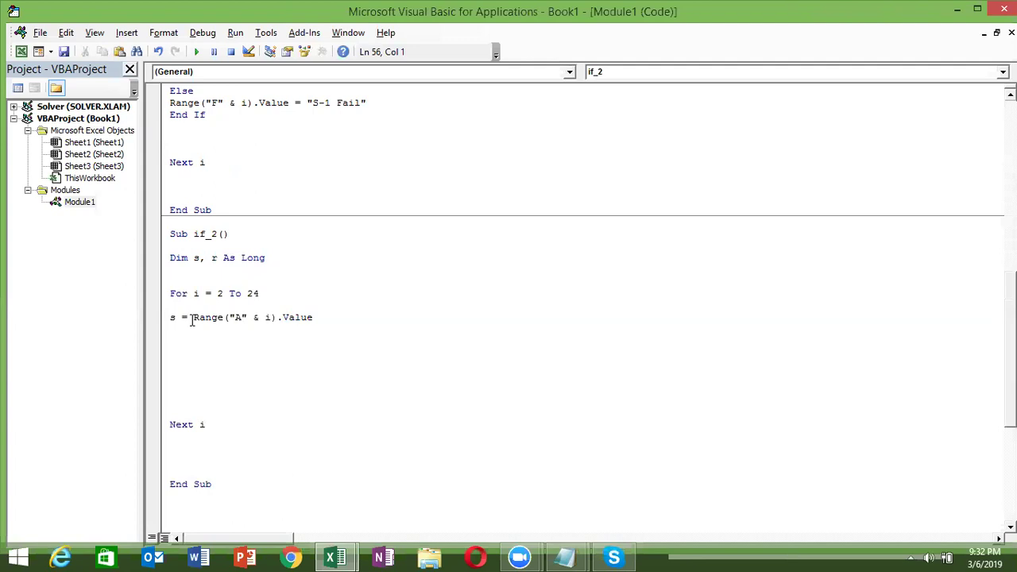
key(Down)
key(Down)
key(Down)
key(Right)
drag(190, 321, 318, 324)
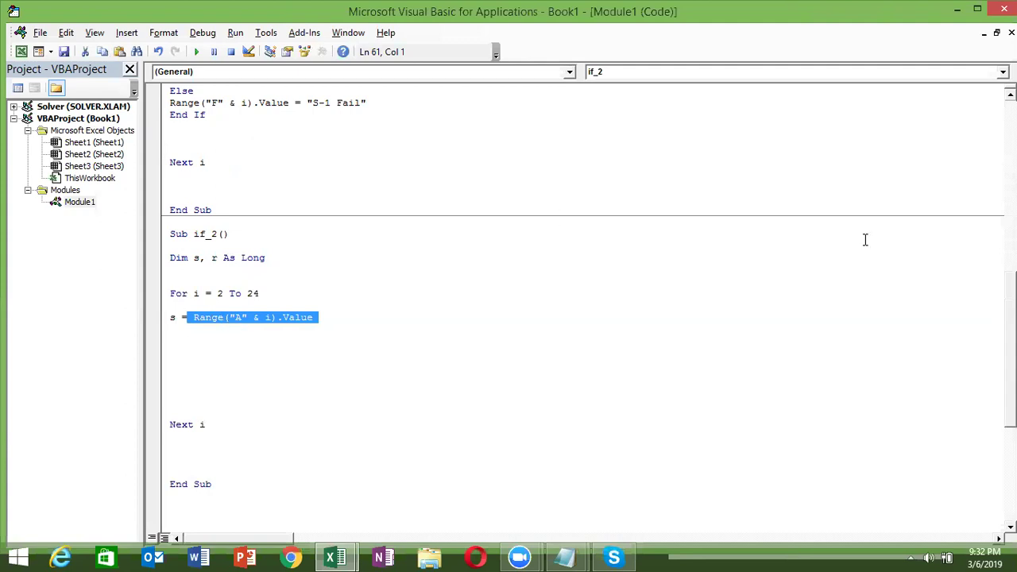
scroll(304, 139, up, 5)
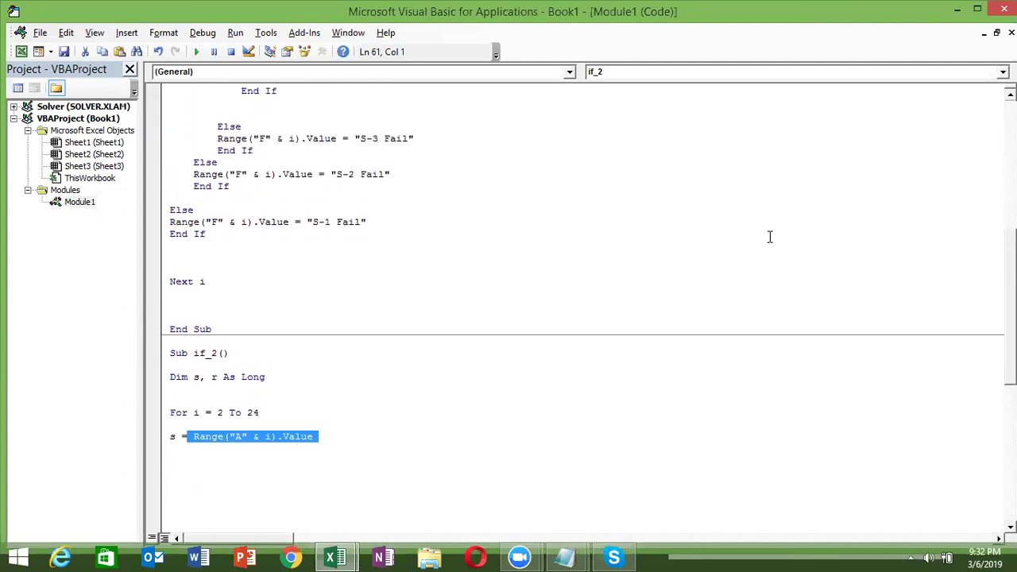
scroll(509, 318, down, 2)
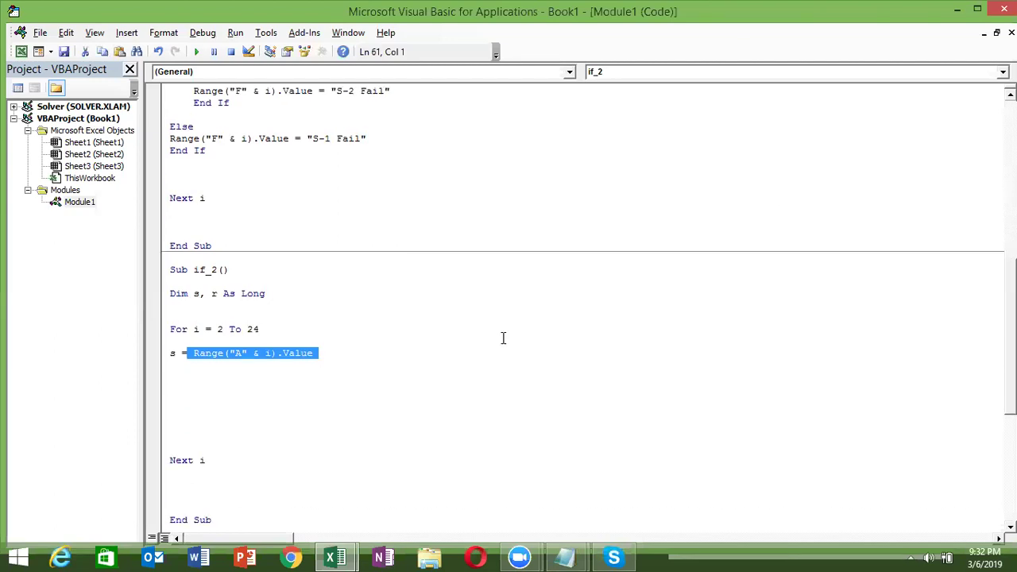
Step: Start the ladder in if_2 with If s <= 40 Then r = 500
click(217, 379)
key(Up)
key(Left)
key(Return)
key(Return)
text(if s)
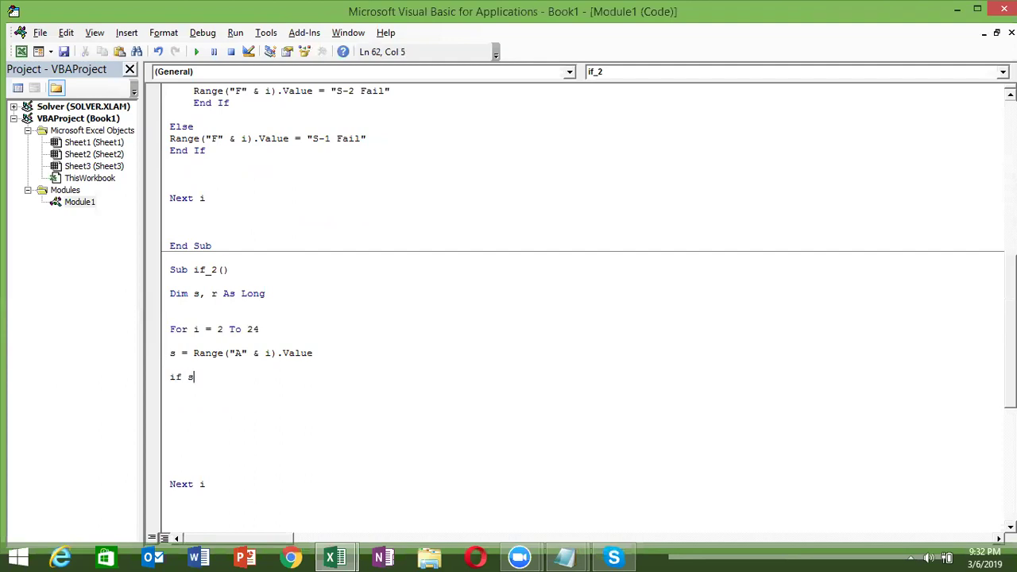
text(<=40 then)
key(Return)
text(r = 500)
key(Return)
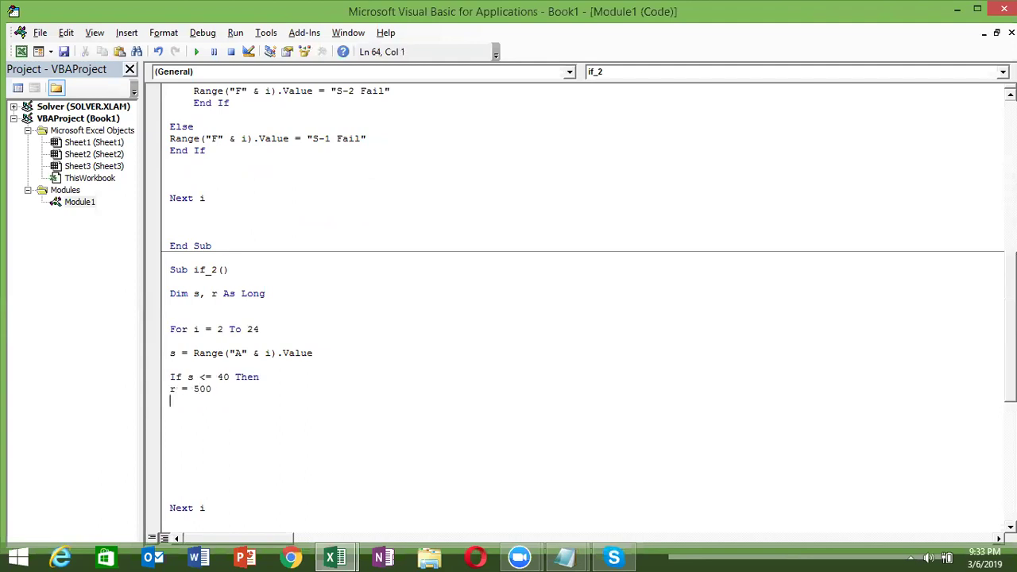
Step: Add an ElseIf s <= 60 branch that sets r to 1000
text(sel)
key(BackSpace)
key(BackSpace)
key(BackSpace)
text(elseif s<=60 then)
key(Return)
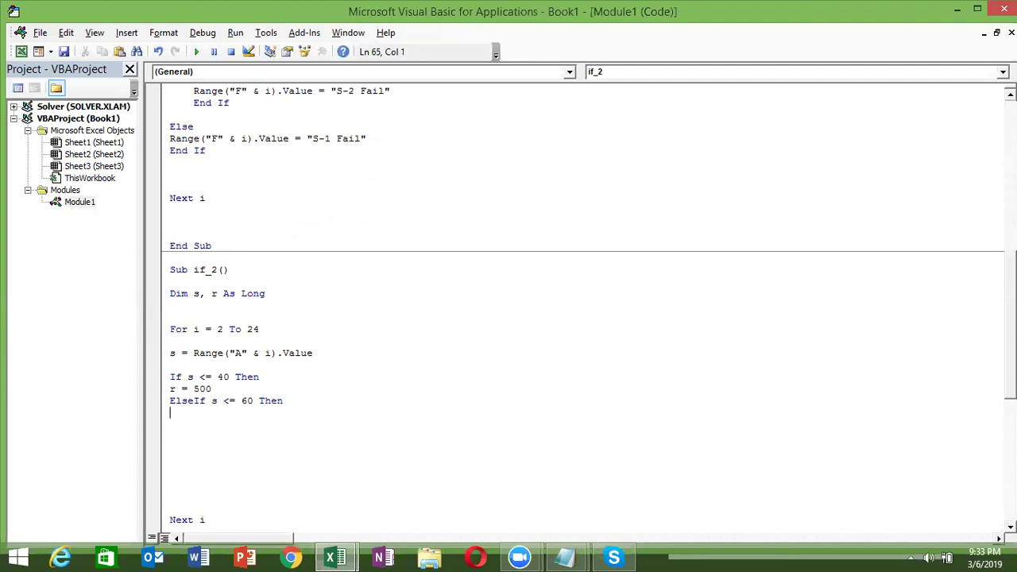
text(r = 1000)
key(Return)
Step: Duplicate the ElseIf block twice and change the copies' limits to 80 and 100
key(Up)
key(Up)
key(shift+Down)
key(shift+Down)
key(ctrl+c)
key(Right)
key(ctrl+v)
key(ctrl+v)
double_click(246, 424)
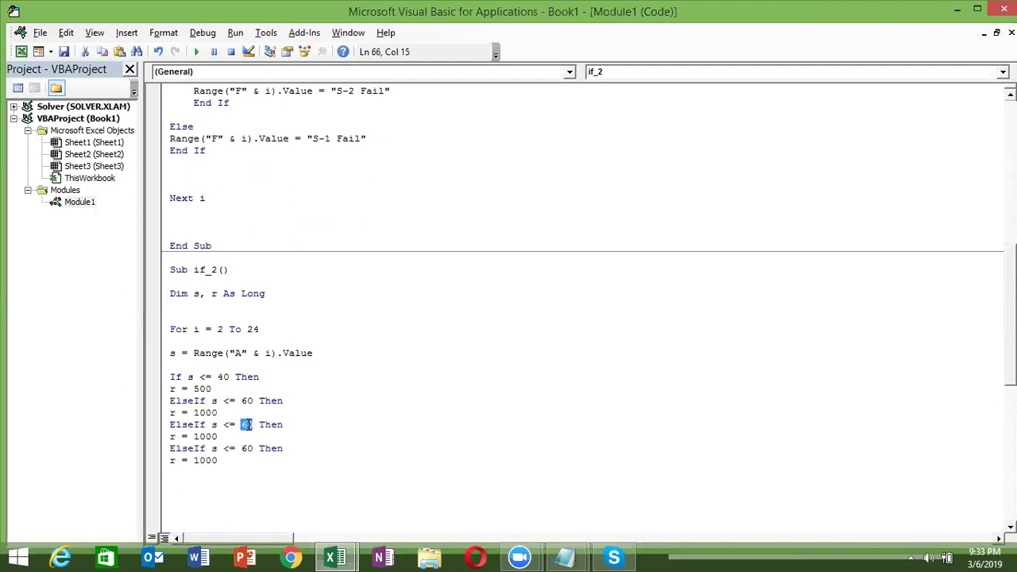
text(80)
double_click(248, 450)
text(100)
Step: Close the ladder with Else r = 5000 and End If
click(238, 465)
key(Return)
text(else)
key(Return)
text(r = )
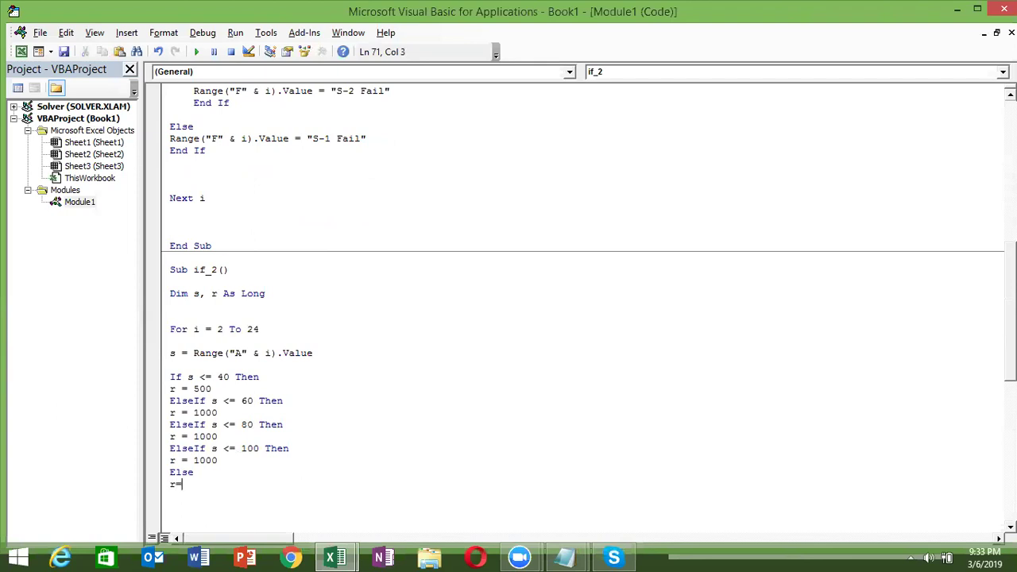
text(5000)
key(Return)
text(end if)
key(Return)
key(Return)
key(ctrl+v)
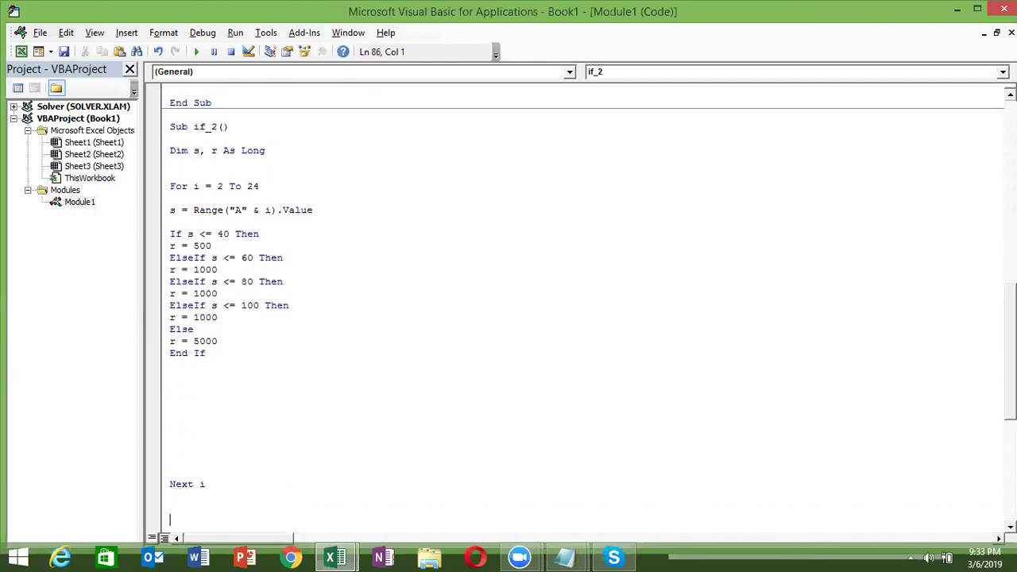
mouse_move(169, 234)
mouse_down()
mouse_move(246, 234)
mouse_move(169, 246)
mouse_up()
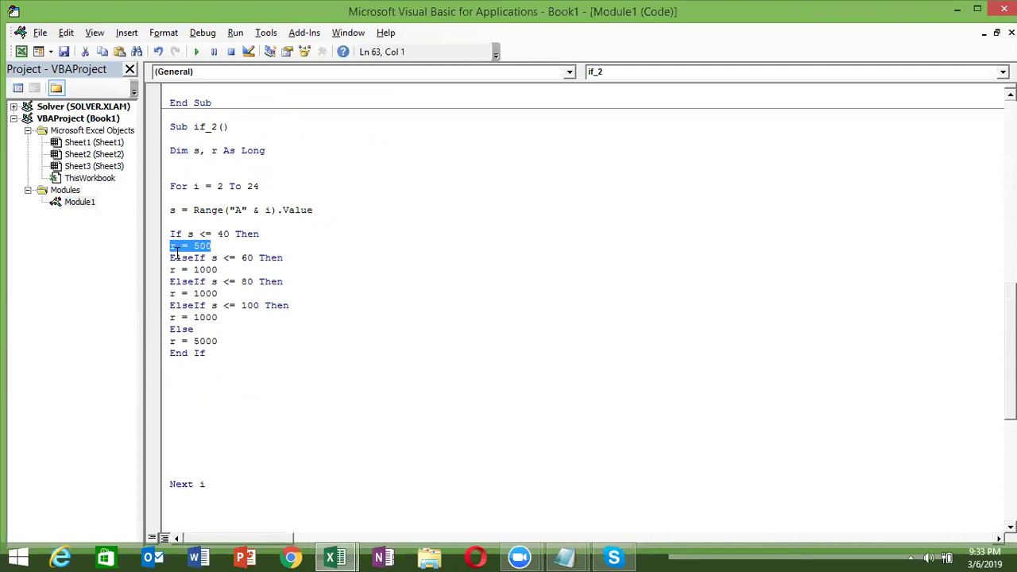
click(176, 258)
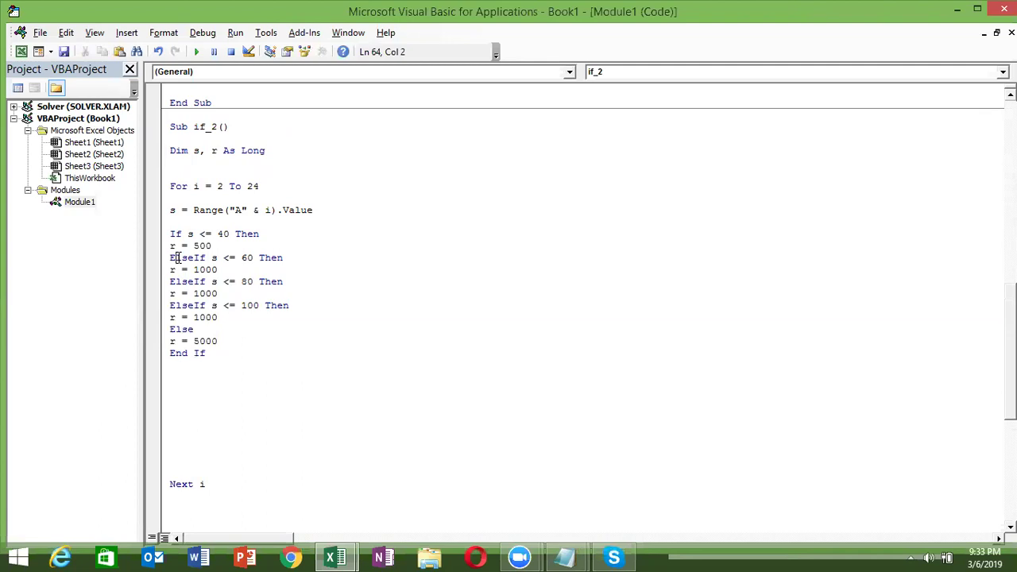
click(192, 269)
click(193, 293)
double_click(197, 295)
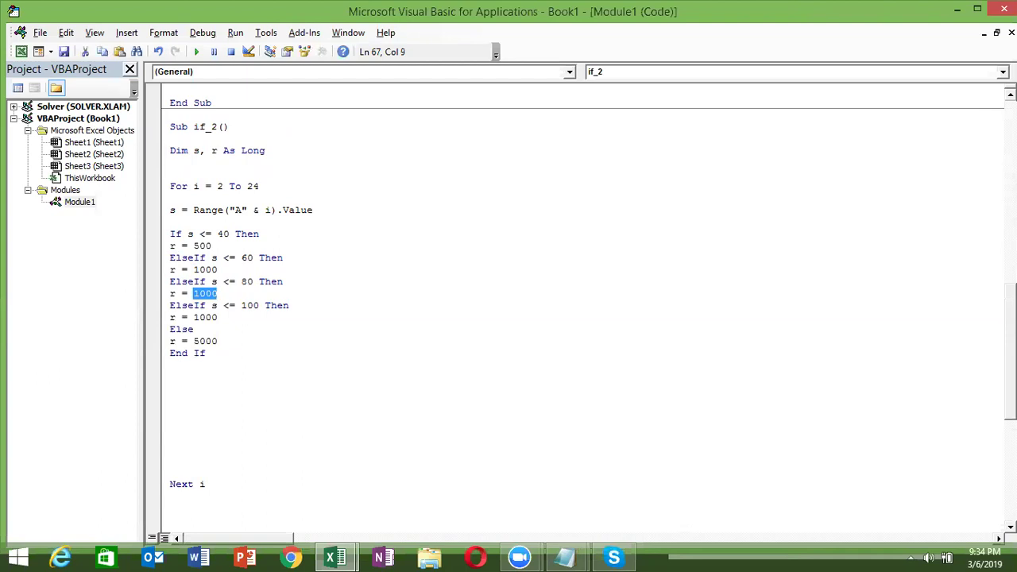
scroll(600, 222, up, 11)
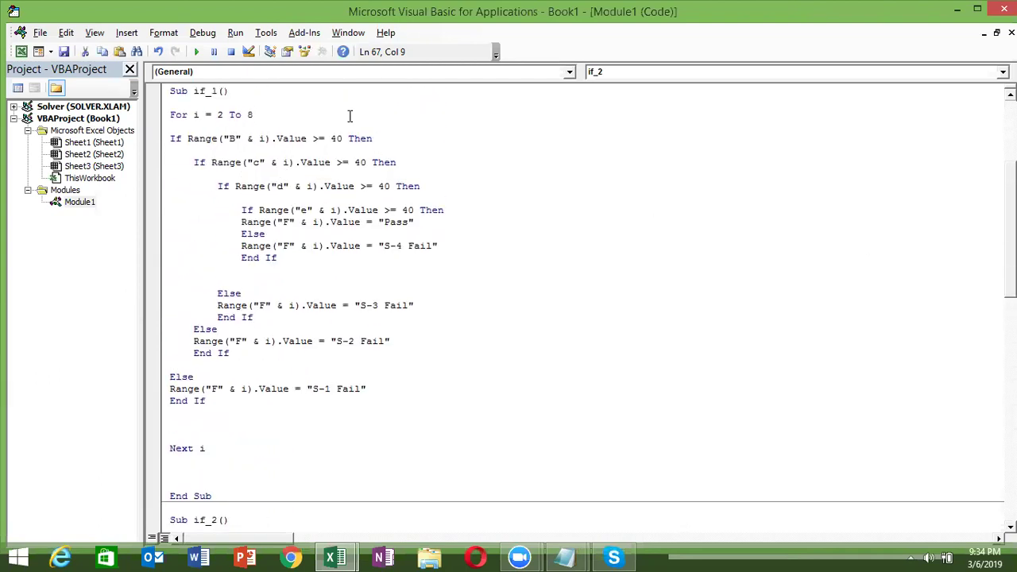
drag(372, 138, 347, 138)
click(261, 162)
scroll(996, 289, down, 4)
scroll(996, 289, down, 3)
scroll(995, 289, down, 1)
scroll(996, 288, down, 1)
click(199, 293)
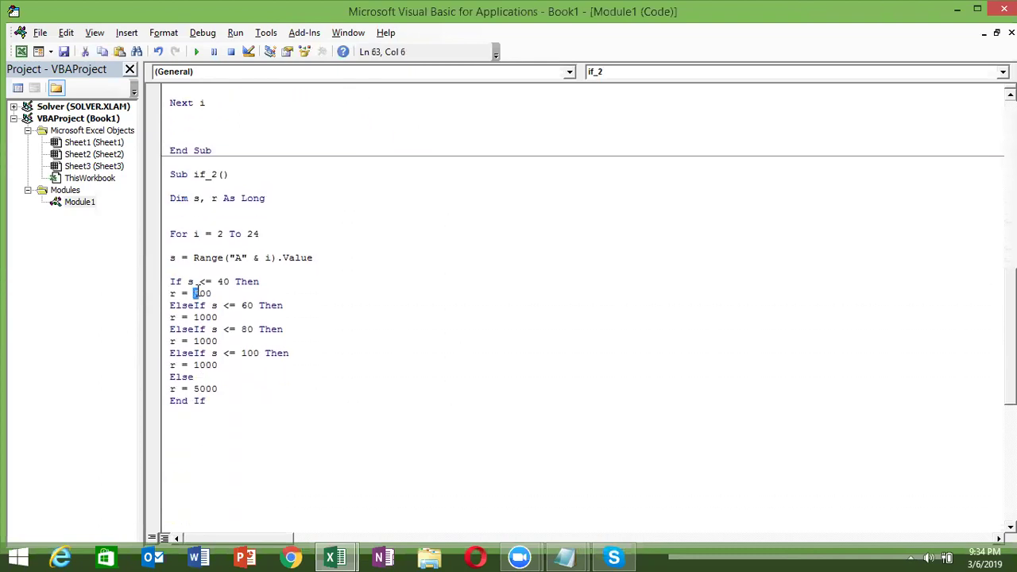
double_click(199, 293)
click(194, 305)
Step: Add Range("B" & i).Value = r below End If to write r into column B
click(186, 428)
key(Return)
text(range)
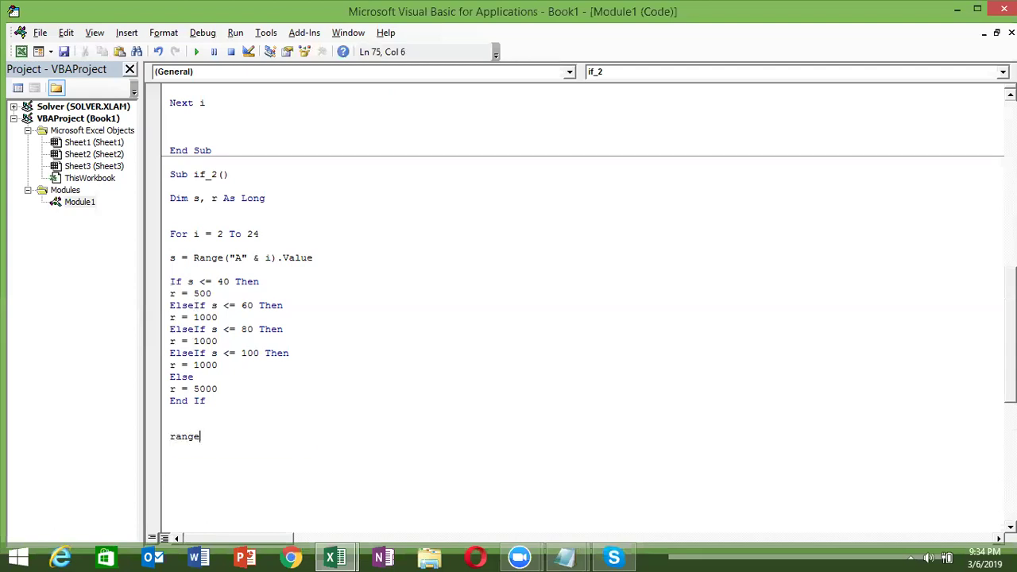
text(("B)
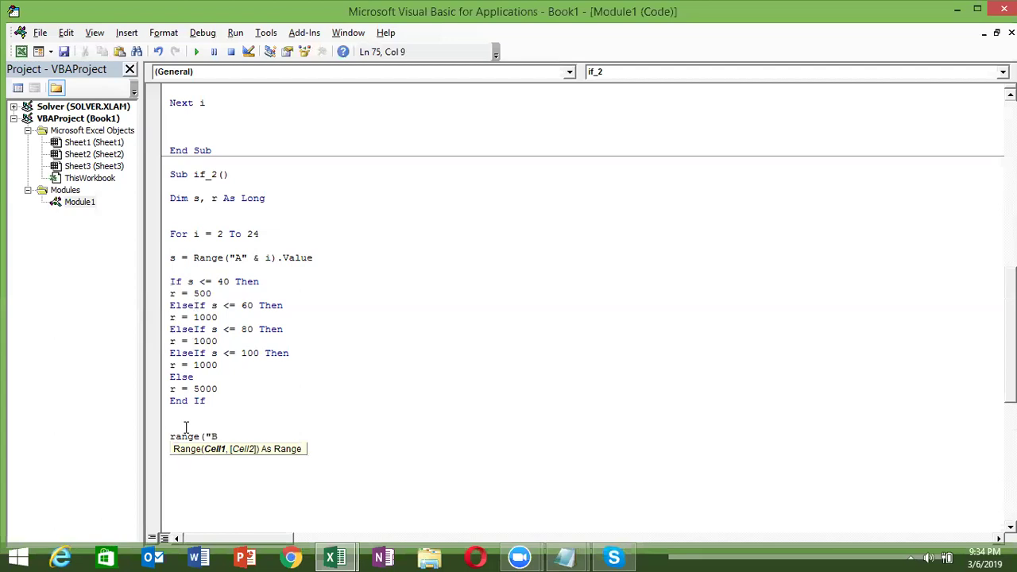
text(" )
text(& i)
text().V)
key(Tab)
text(= r)
key(Return)
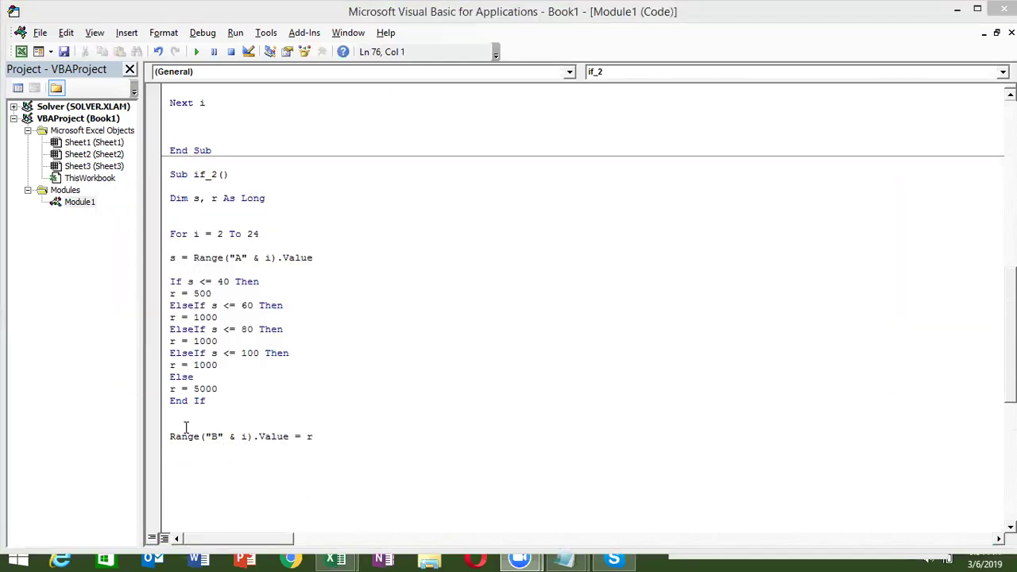
click(218, 305)
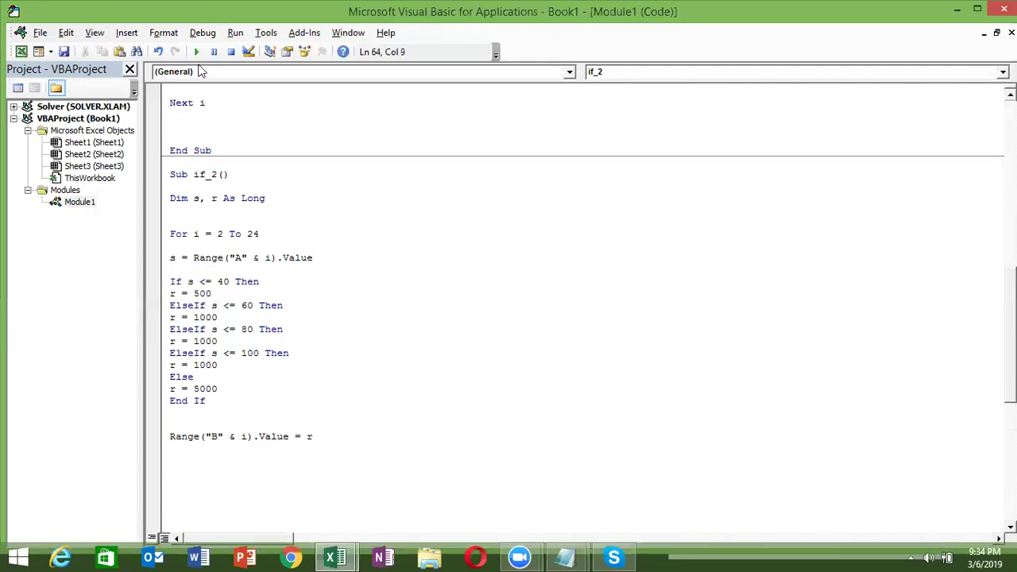
key(alt+Tab)
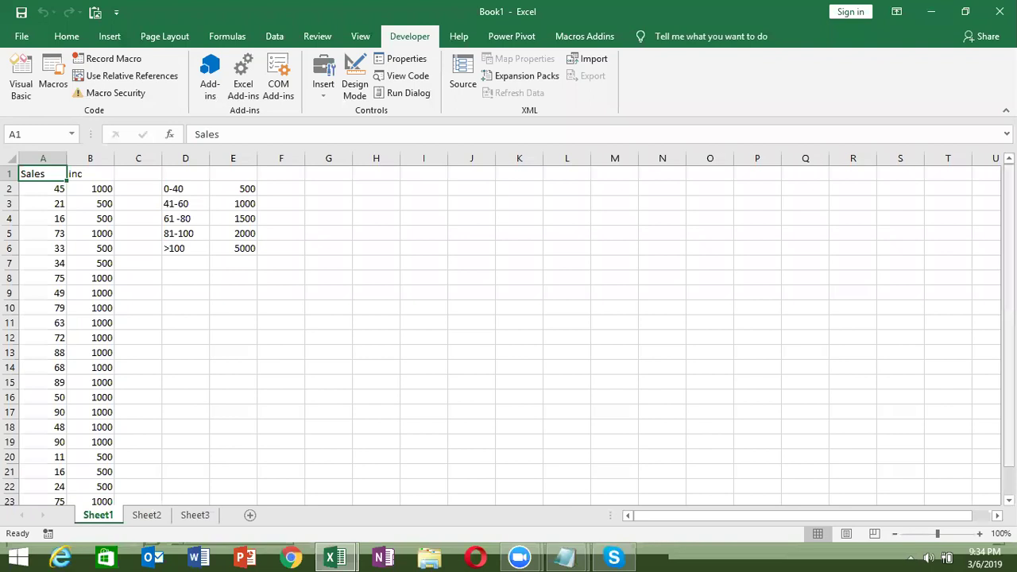
drag(1008, 298, 1009, 312)
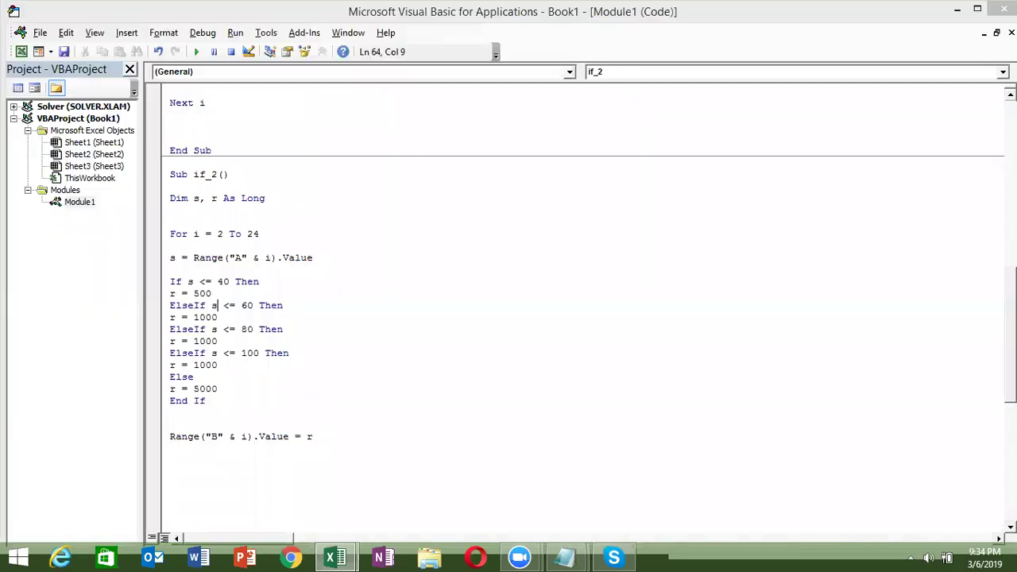
key(alt+F11)
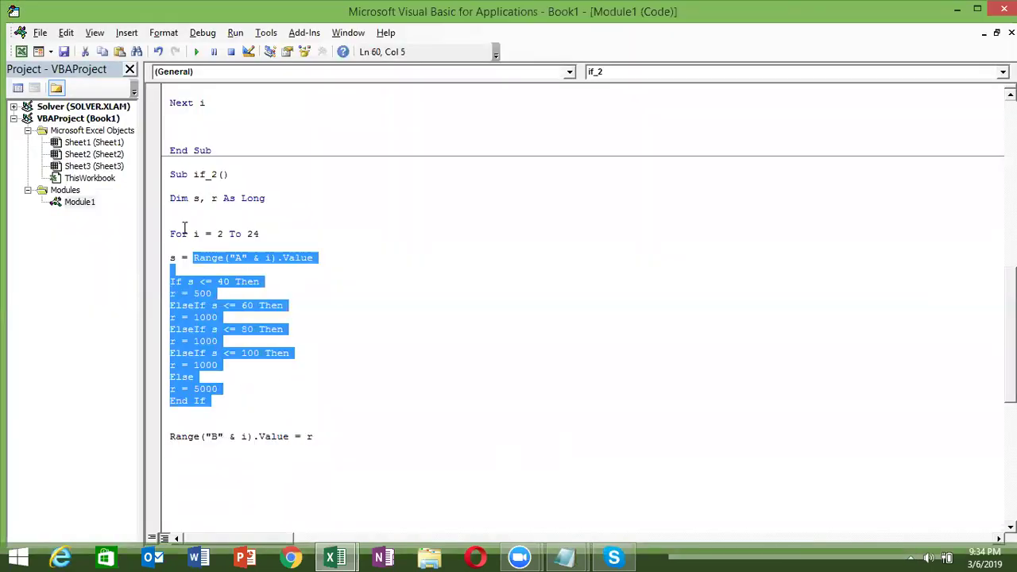
drag(252, 413, 181, 233)
click(212, 507)
key(Down)
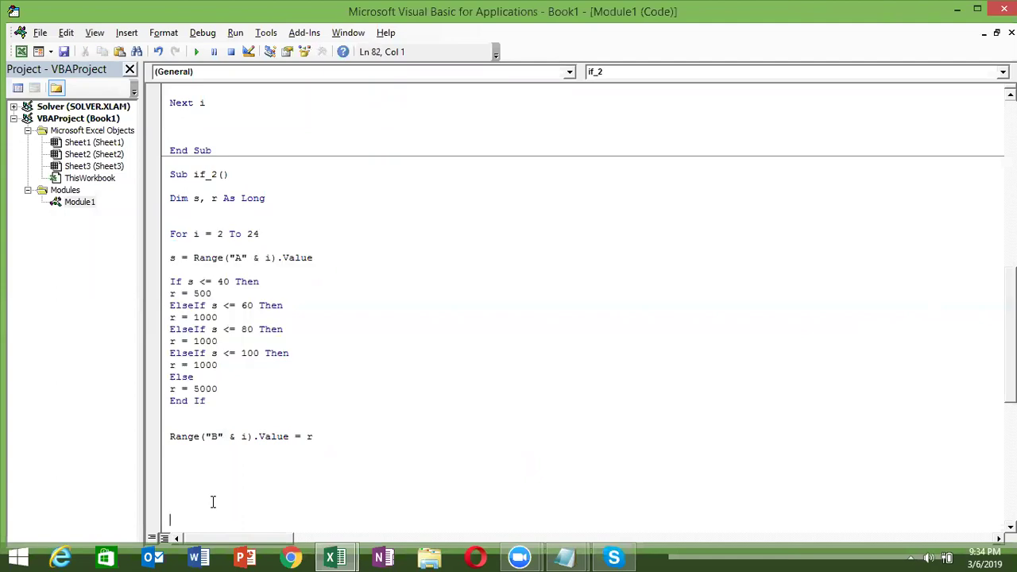
key(Down)
key(Down)
key(Down)
key(Down)
key(Down)
key(Down)
click(178, 207)
Step: Remove stray blank lines before Next i and create a new Sub if_4 procedure
key(Delete)
key(Delete)
key(Delete)
key(Delete)
key(Delete)
key(Delete)
text(1)
key(BackSpace)
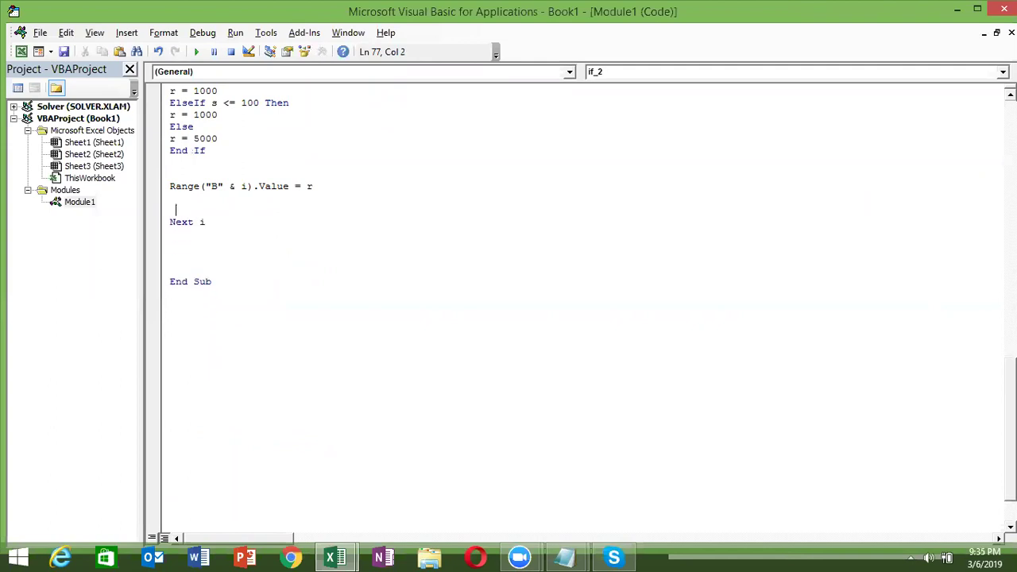
click(183, 309)
text(subb)
key(BackSpace)
key(BackSpace)
text(b )
text(if)
text(_3)
key(BackSpace)
text(4)
key(Return)
key(Return)
key(Return)
key(Return)
key(Return)
Step: Add a For i = 2 To 24 ... Next i loop inside if_4
key(Up)
key(Up)
text(for i = 1 top)
key(BackSpace)
key(BackSpace)
text(24)
double_click(221, 340)
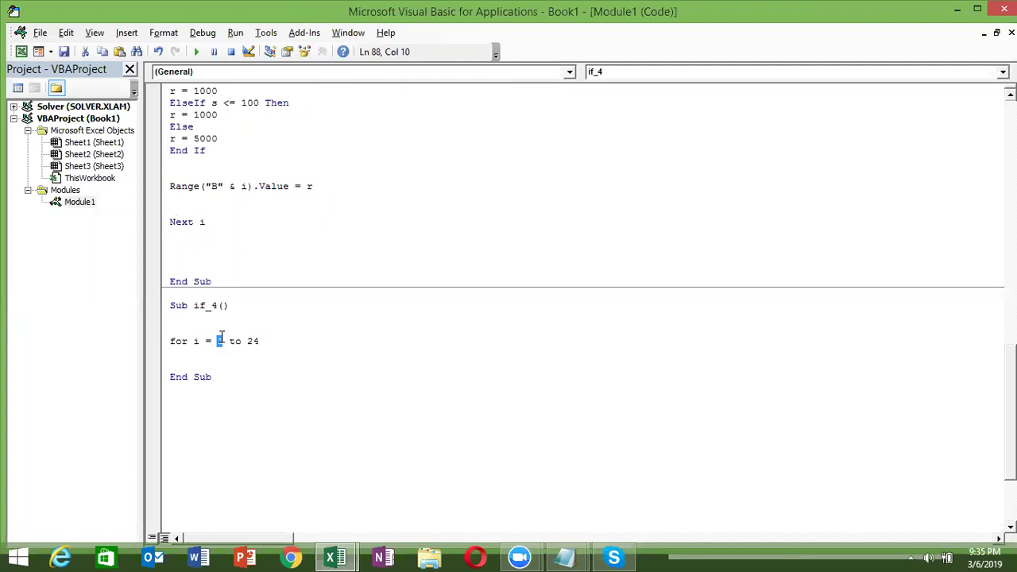
text(2)
key(Return)
key(Return)
key(Return)
text(next i)
key(Up)
Step: Declare Dim r As Long and start Select Case Range("A" & i).Value inside the loop
key(Up)
key(Up)
key(Up)
key(Return)
key(Up)
text(dim )
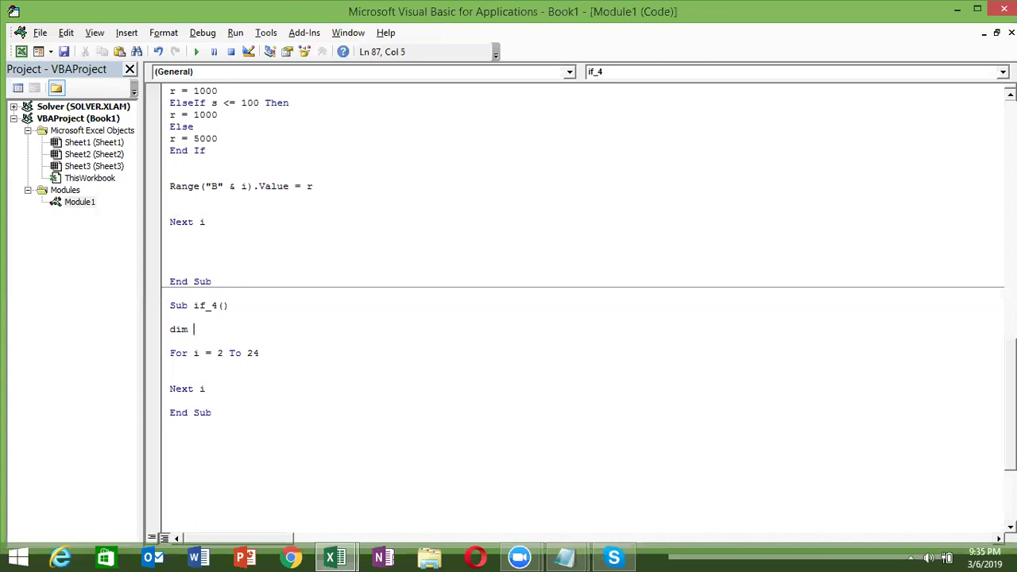
text(r as )
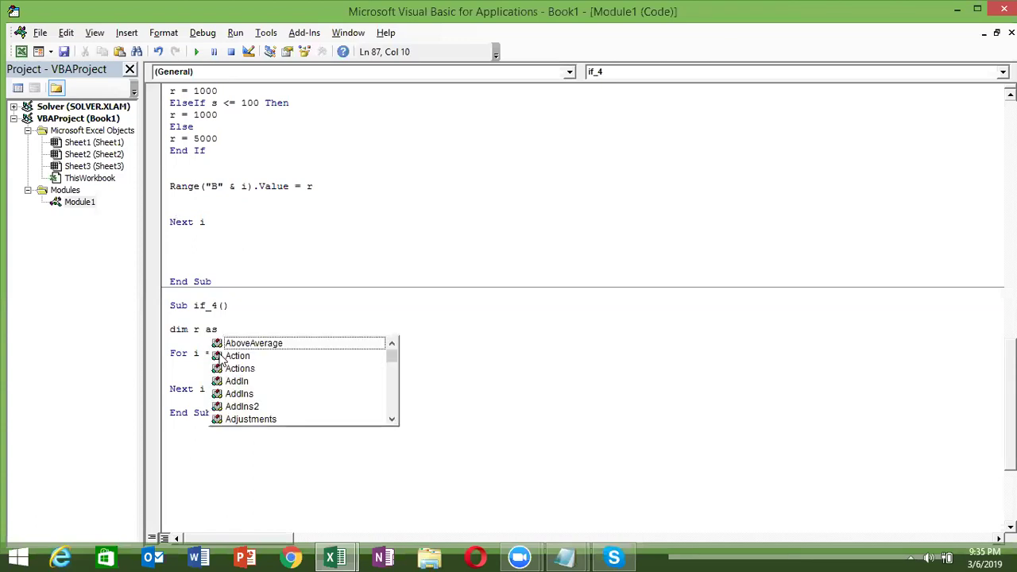
text(long)
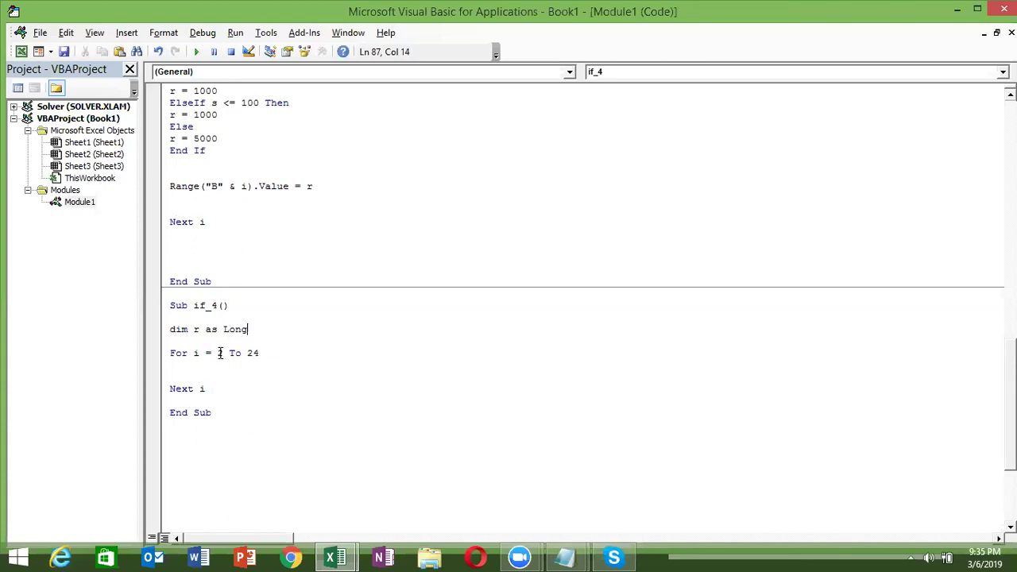
click(199, 372)
key(Return)
key(Return)
key(Up)
key(Up)
text(select cas)
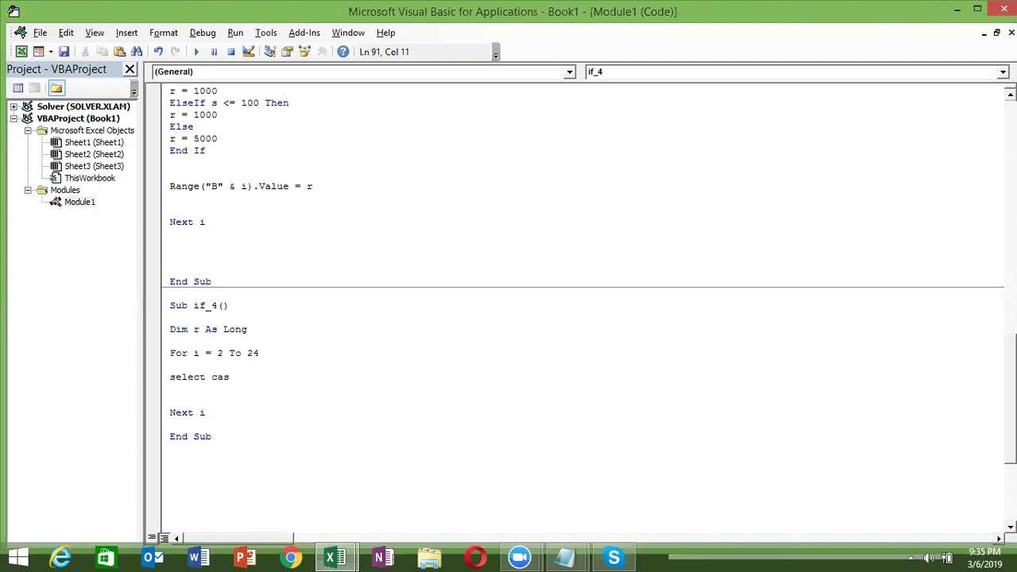
text(e range(")
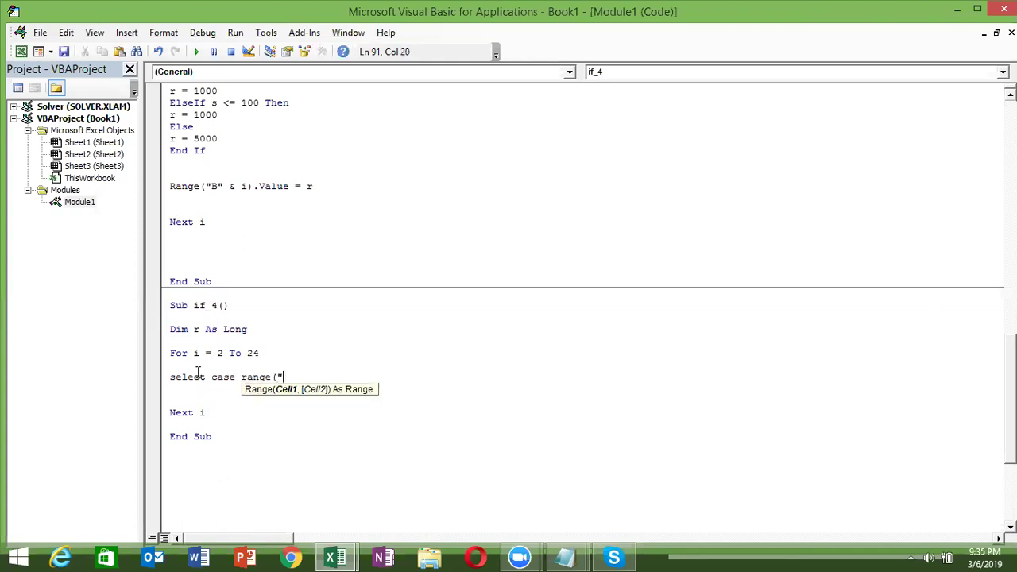
text(B)
key(BackSpace)
text(A" )
text(& i))
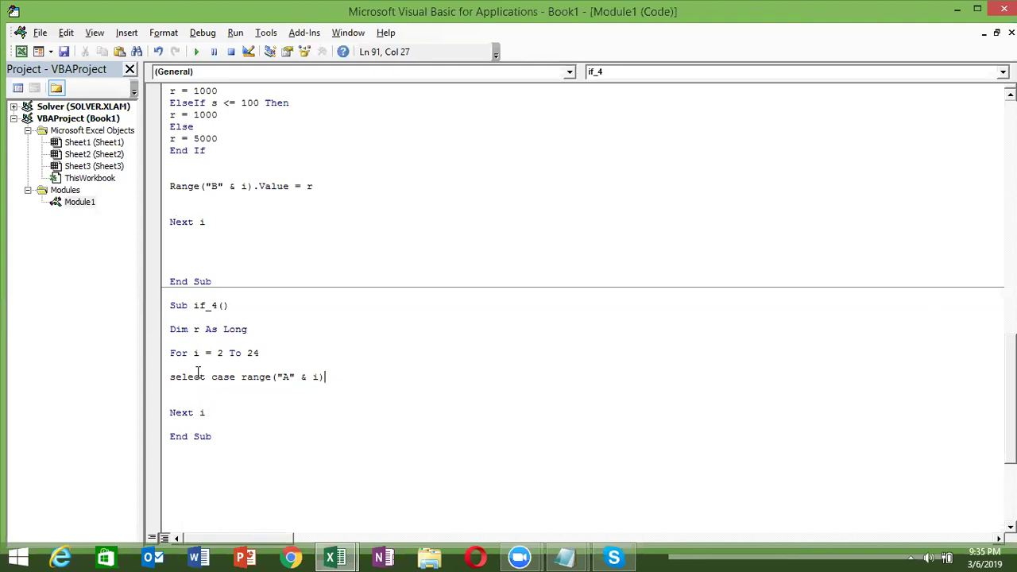
text(.value)
Step: Add Case 0 To 40 setting r to 500 under the Select Case line
key(Return)
key(Return)
key(Return)
key(Up)
text(case )
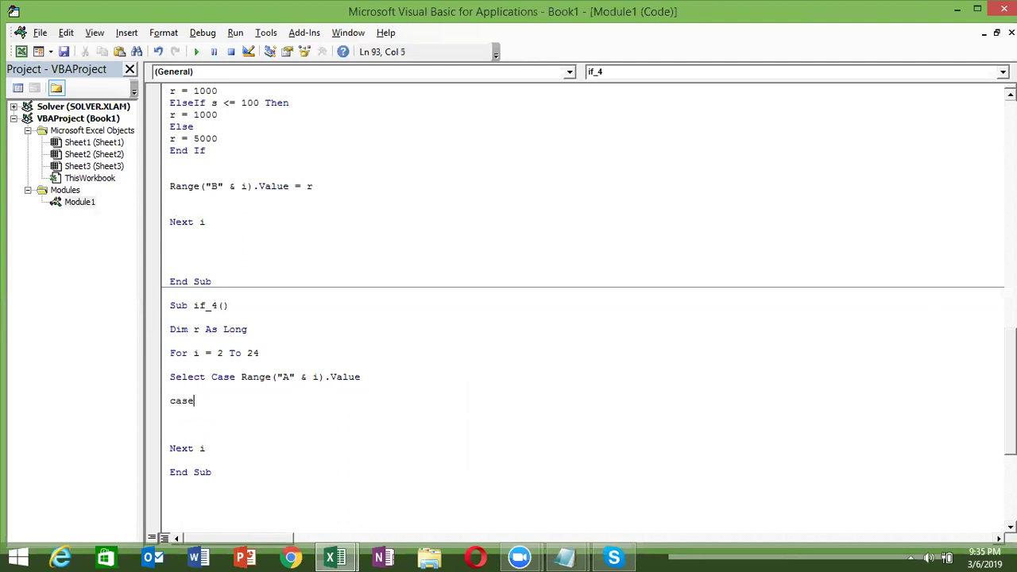
text(<=)
key(BackSpace)
key(BackSpace)
text(0 to 40)
key(Return)
text(r = 500)
key(Return)
Step: Add Case 41 To 60 setting r to 1000
text(case 41to )
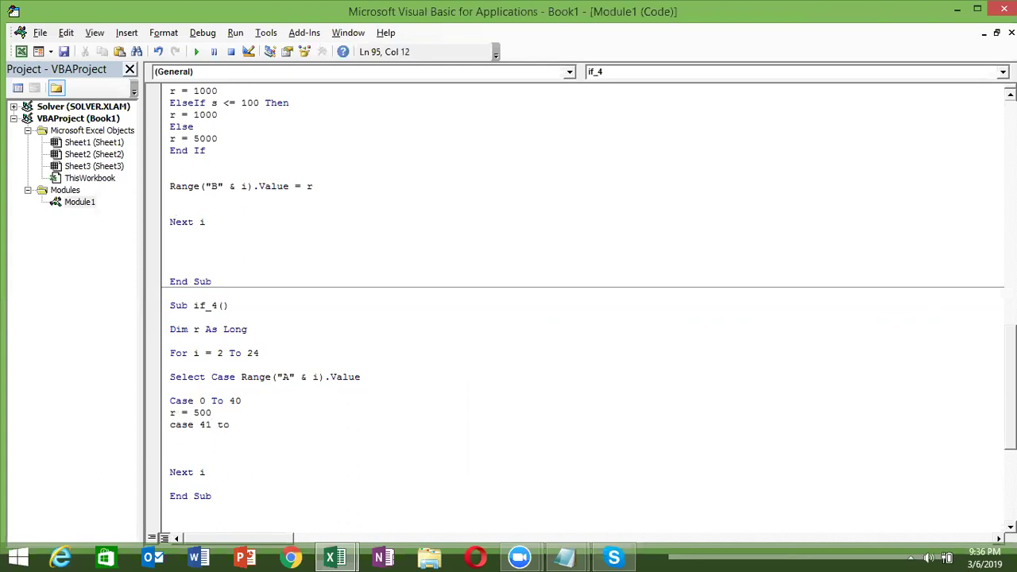
text(80)
key(Return)
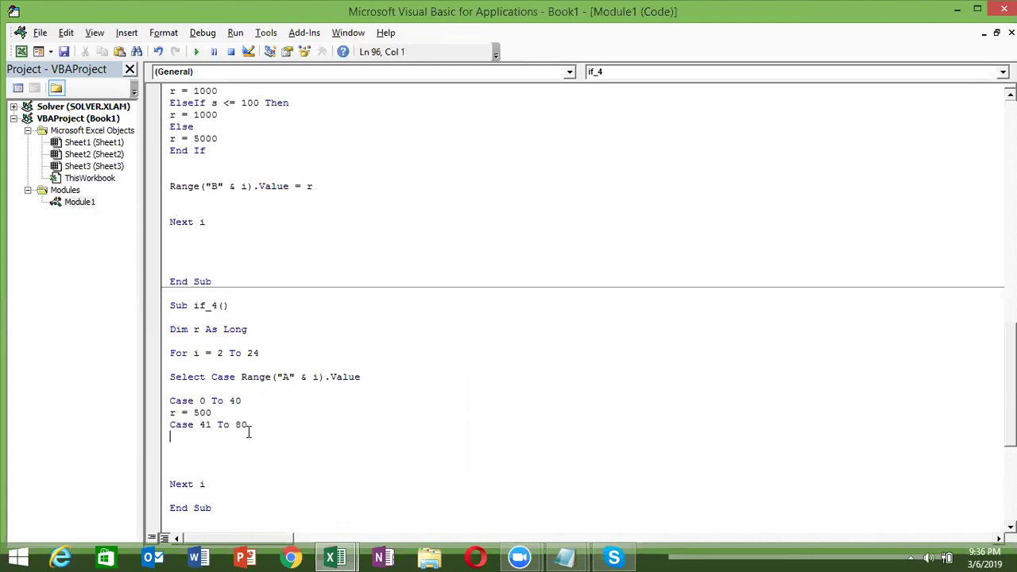
double_click(242, 425)
text(8600)
key(BackSpace)
key(BackSpace)
key(BackSpace)
text(6)
key(Return)
double_click(251, 426)
text(60)
key(Return)
text(r = 1000)
key(Return)
Step: Add Case 61 To 80 with r = 1500 and Case 81 To 100 with r = 200
text(case 61 to 80)
key(Return)
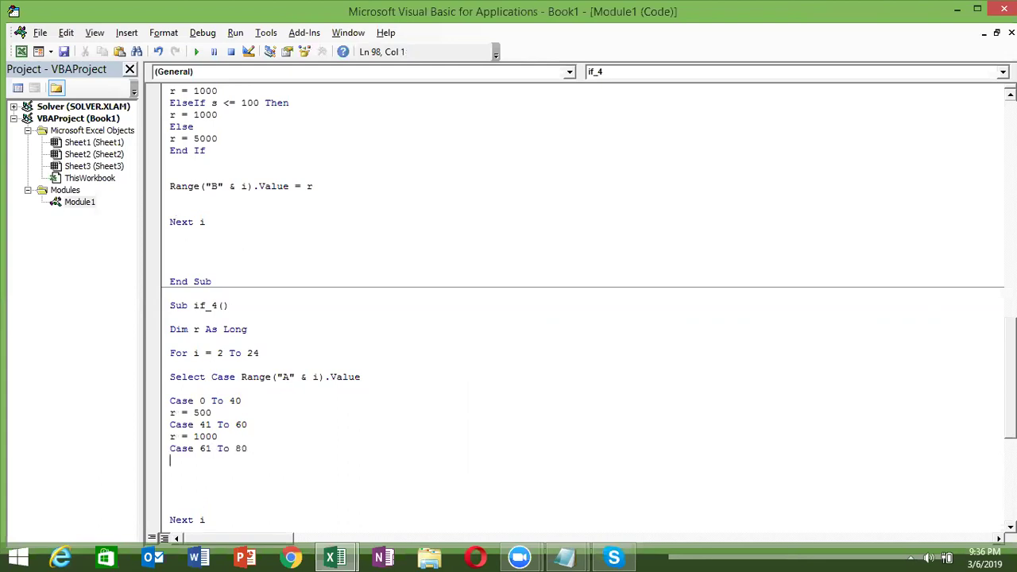
text(r=)
text(1500)
key(Return)
text(case 81 to)
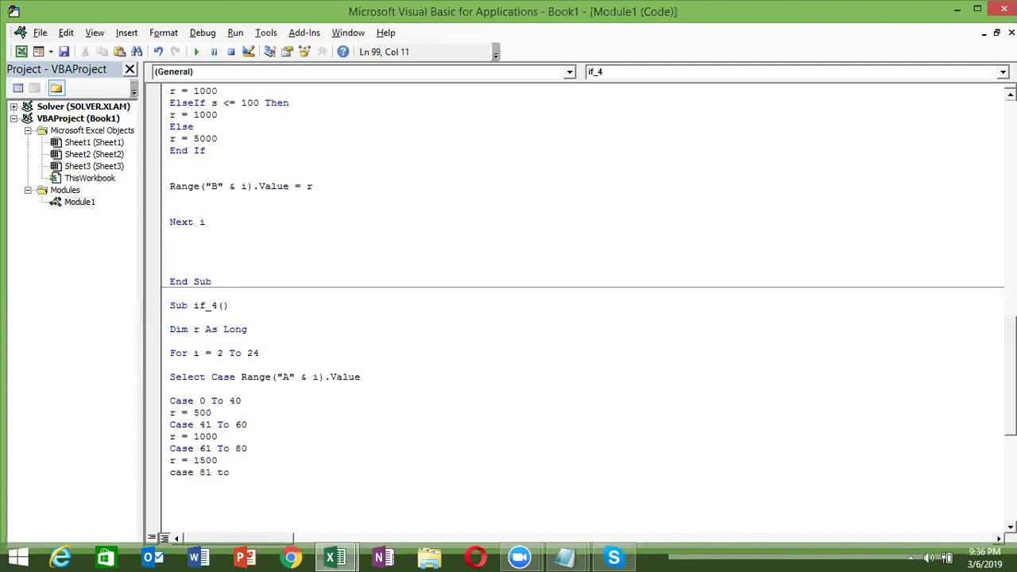
text(100)
key(Return)
text(r=15)
key(BackSpace)
key(BackSpace)
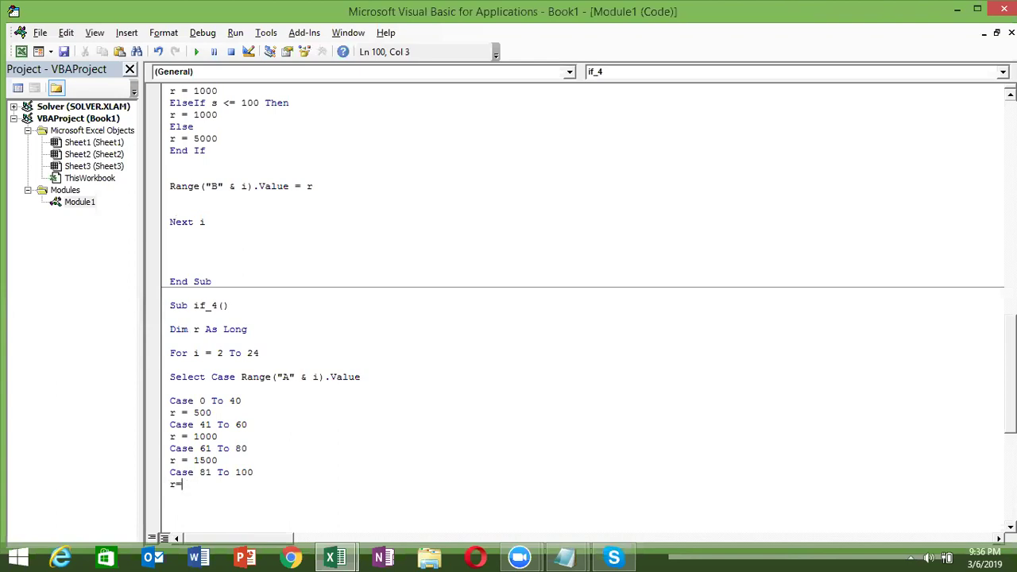
text(200)
key(Return)
Step: Add a case for values above 100 setting r to 5000, then End Select
text(case >)
text(=)
key(BackSpace)
key(Return)
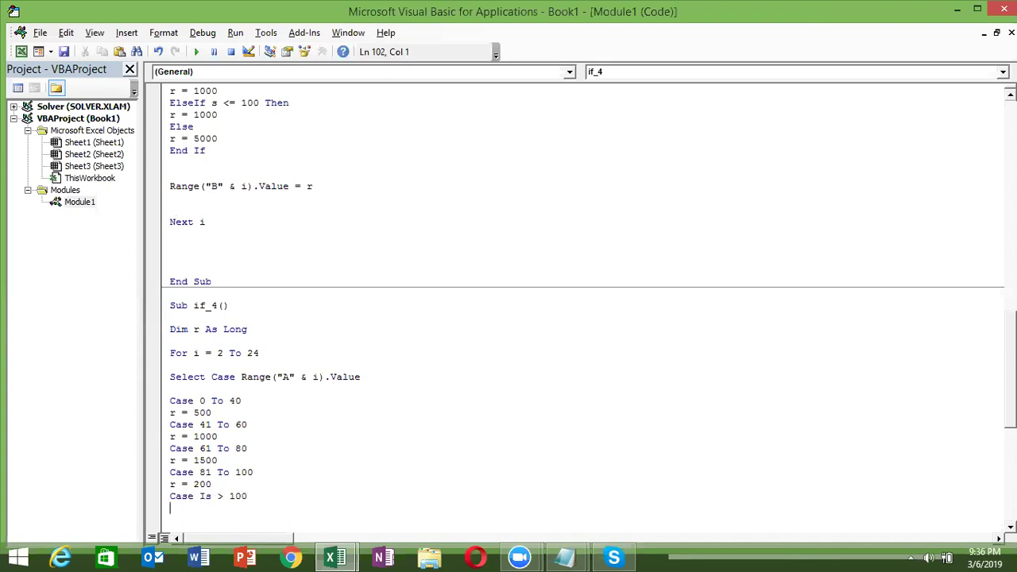
text(r )
text(= 5000)
key(Return)
text(end )
text(select)
key(Return)
key(Return)
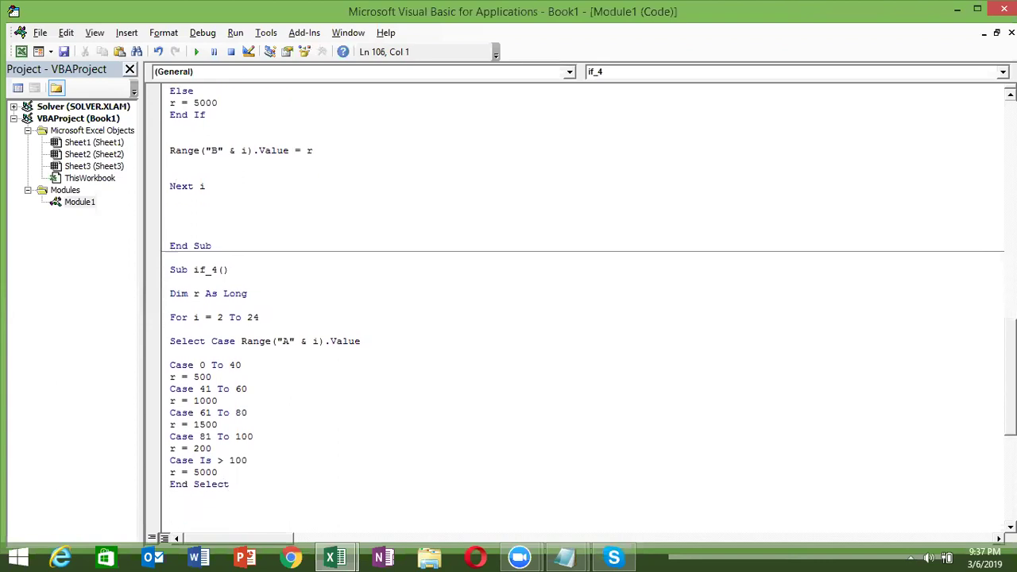
key(Return)
Step: Add Range("B" & i).Value = r above Next i in if_4
text(range("B" )
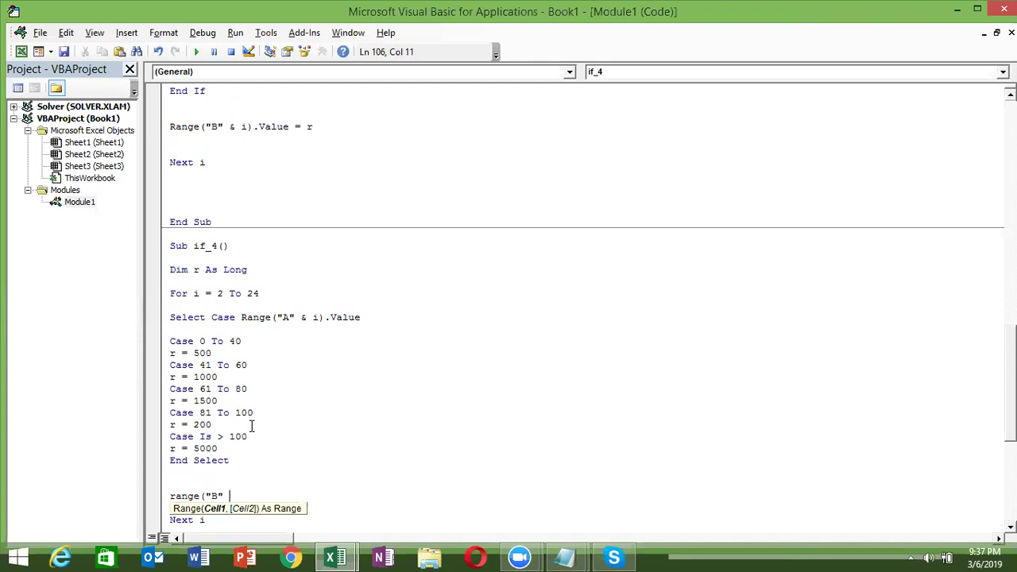
text(& i)
text().va)
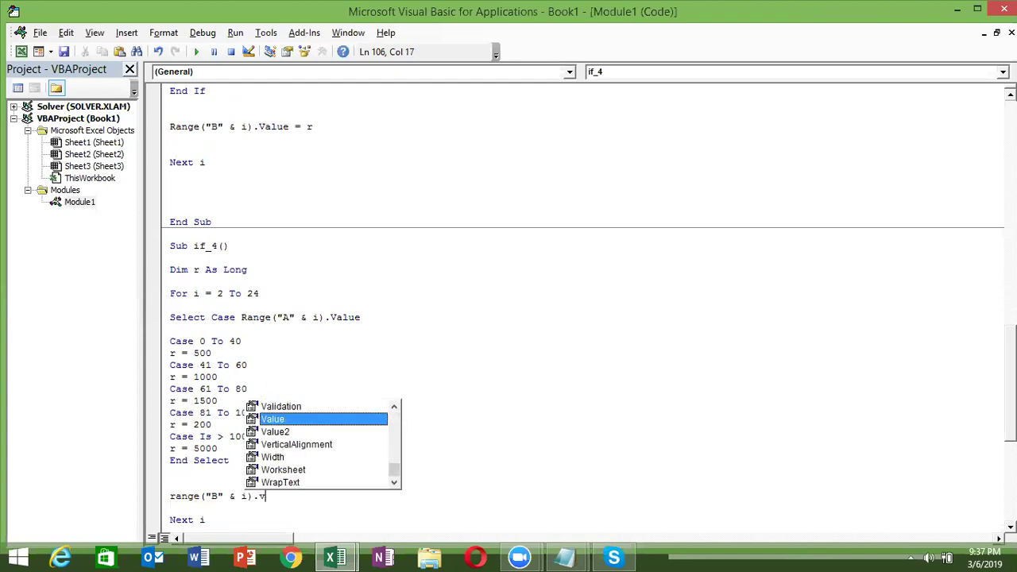
key(Tab)
text(=)
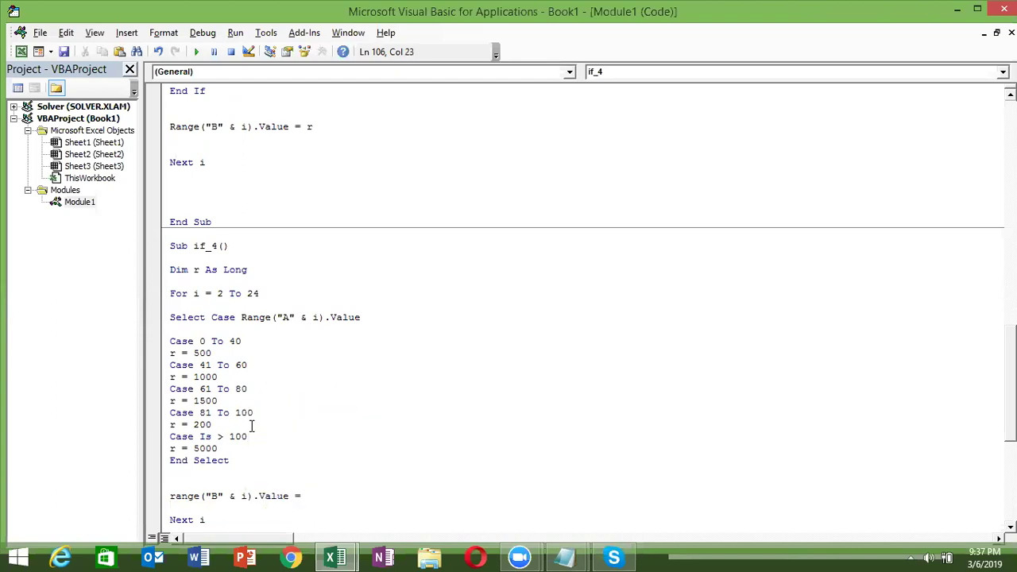
text( r)
key(Up)
Step: Select the module's code from below the first macro through to the end
click(251, 377)
scroll(967, 439, up, 2)
scroll(580, 302, up, 10)
click(669, 238)
key(ctrl+shift+End)
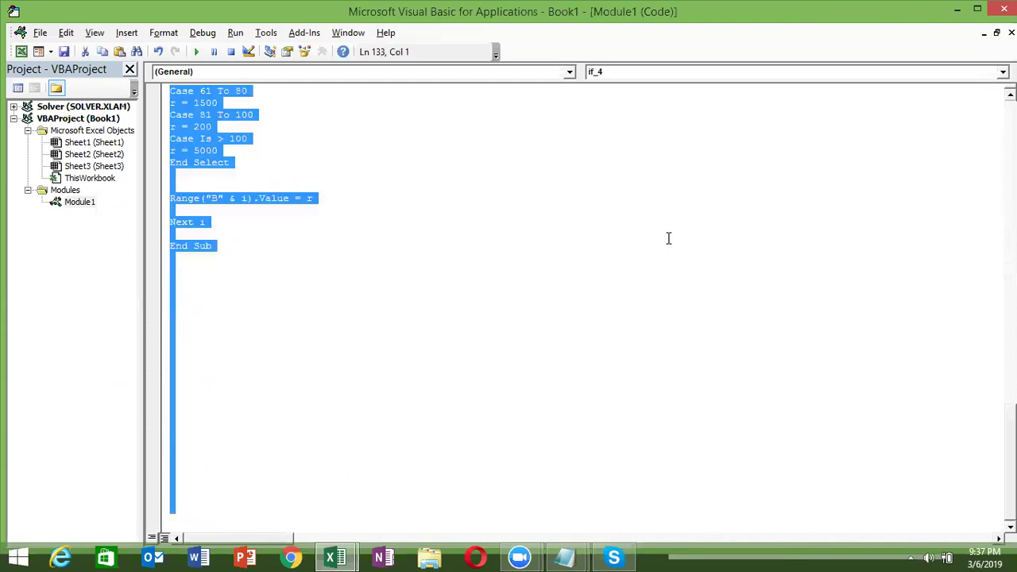
click(294, 556)
Step: Bring up Chrome and go to gmail.com
click(294, 557)
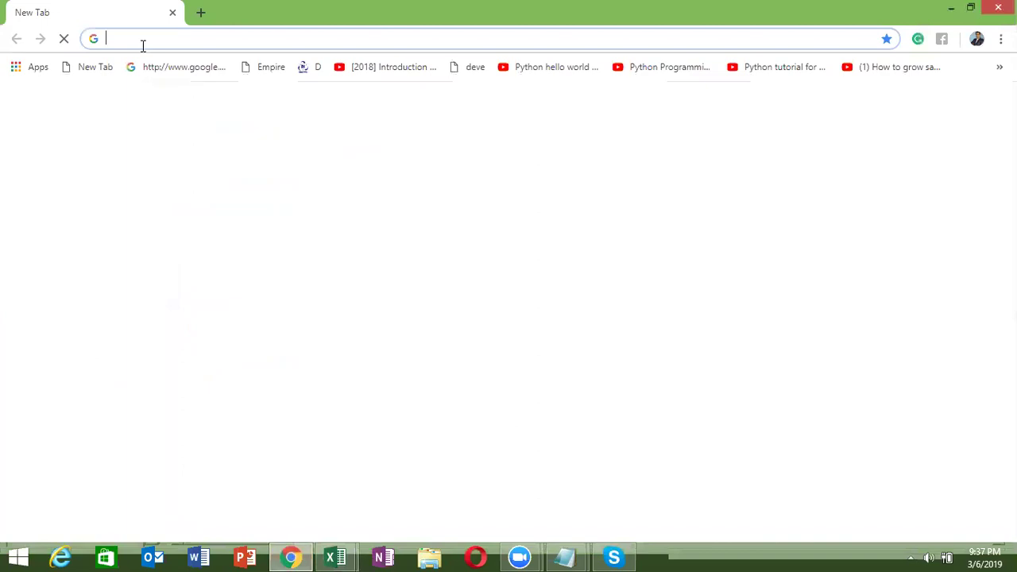
text(gm)
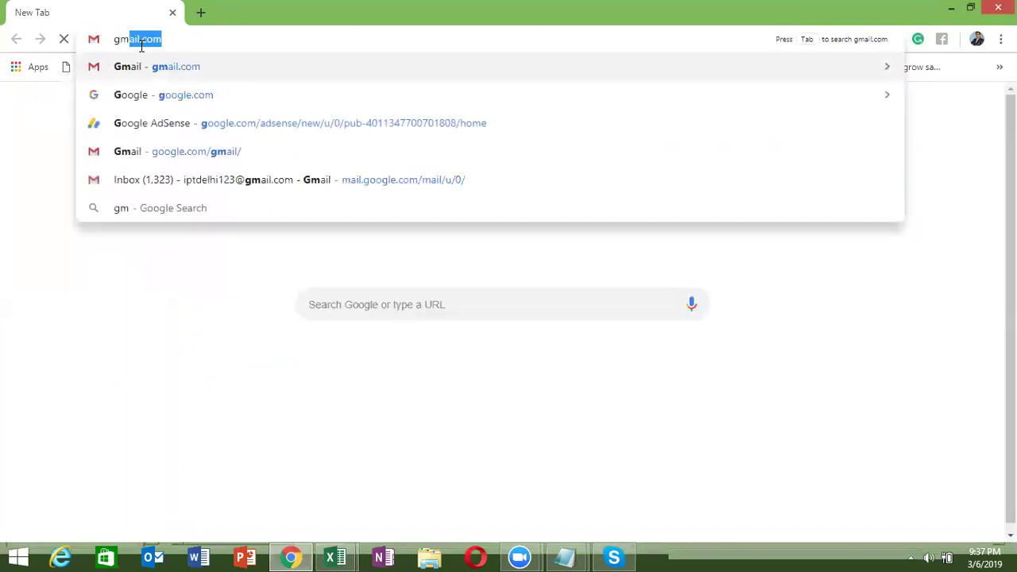
key(End)
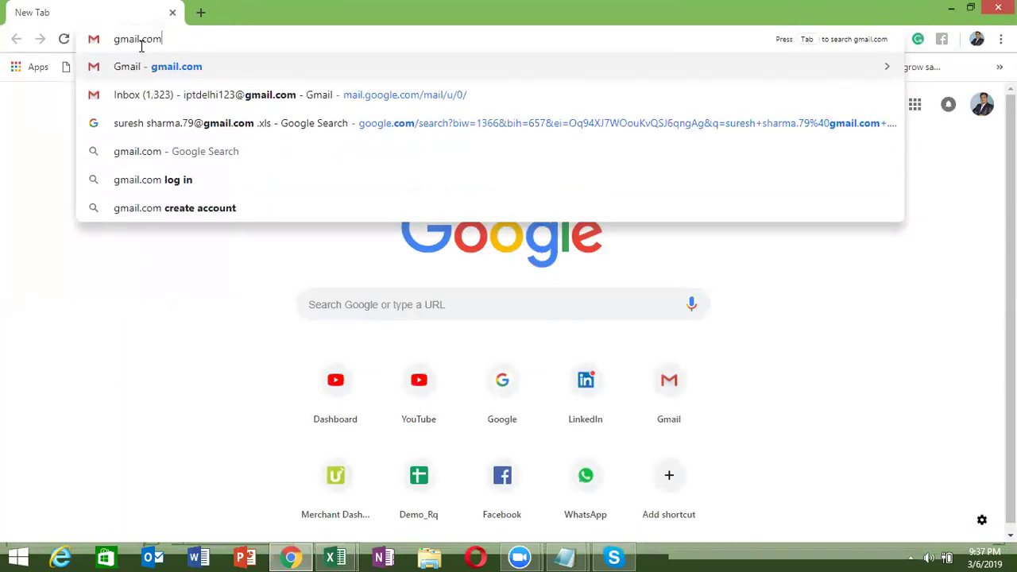
click(146, 66)
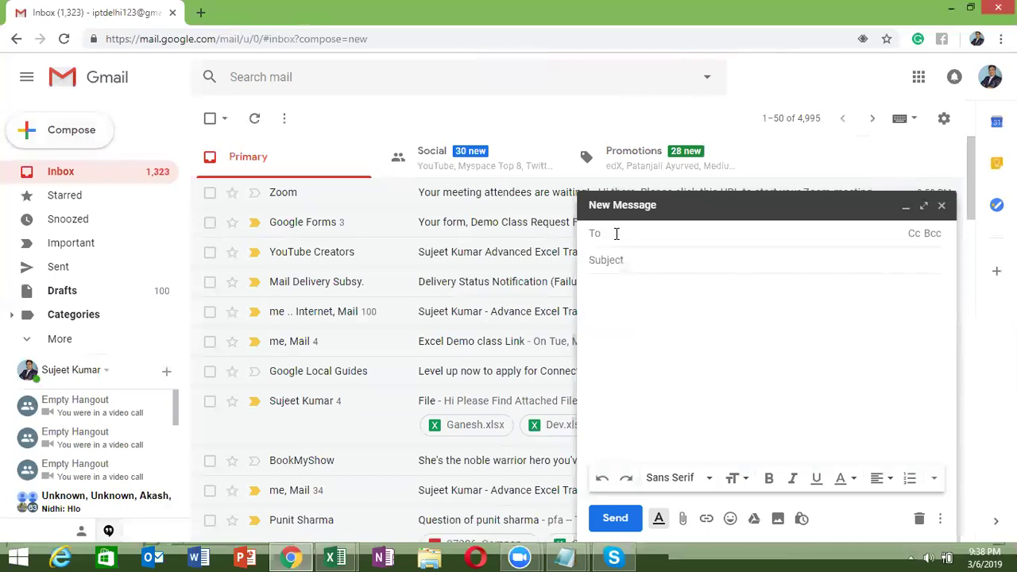
Step: Add four recipients to the To field by picking each from the contact suggestions
text(akhi)
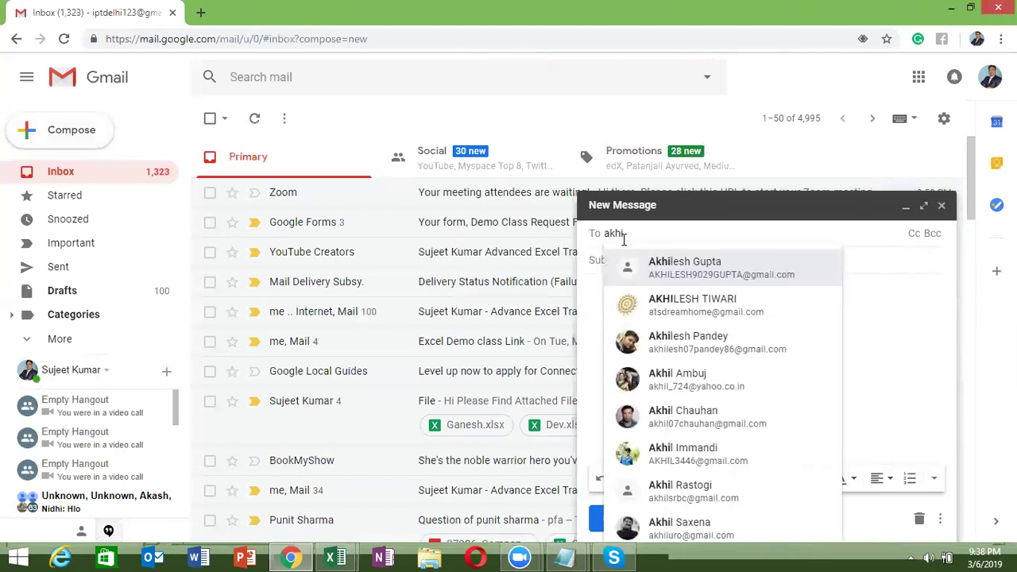
click(646, 277)
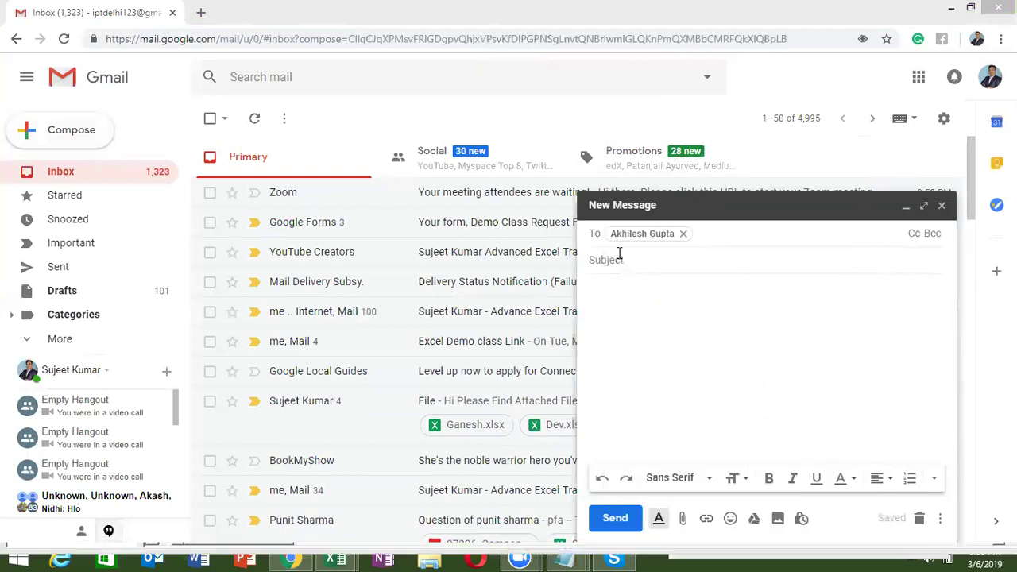
click(710, 232)
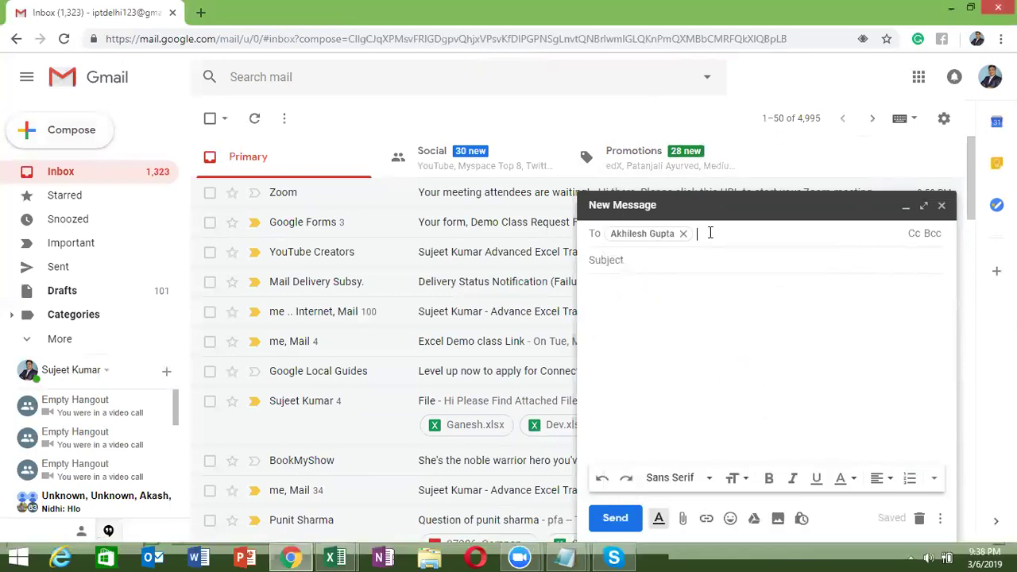
text(la)
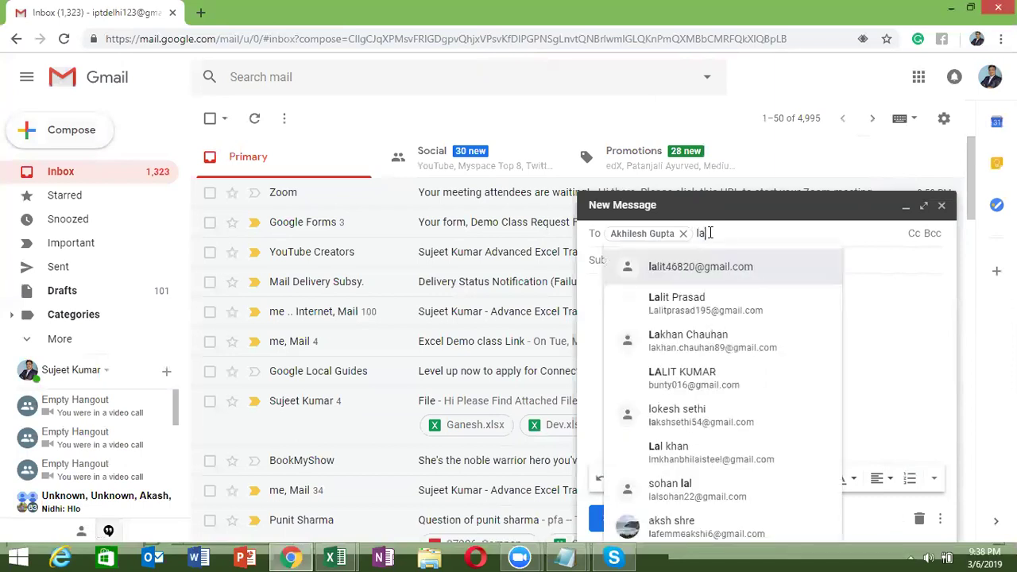
text(l)
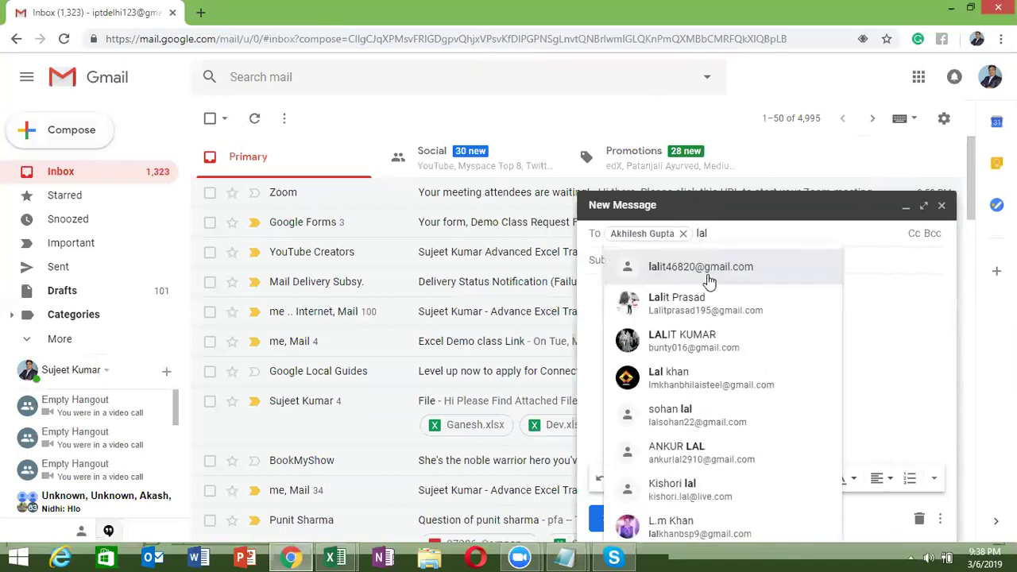
click(710, 270)
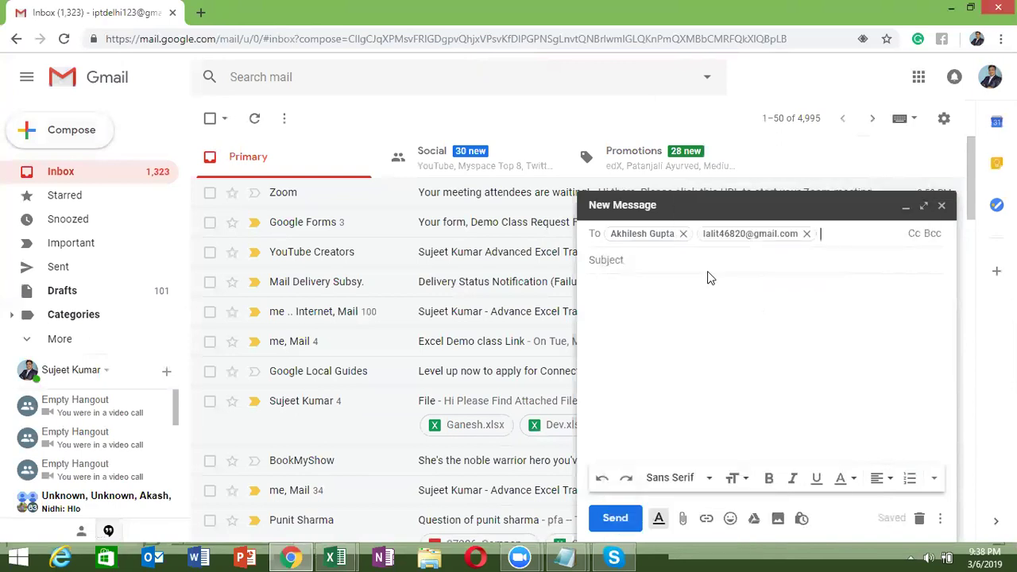
text(ashu)
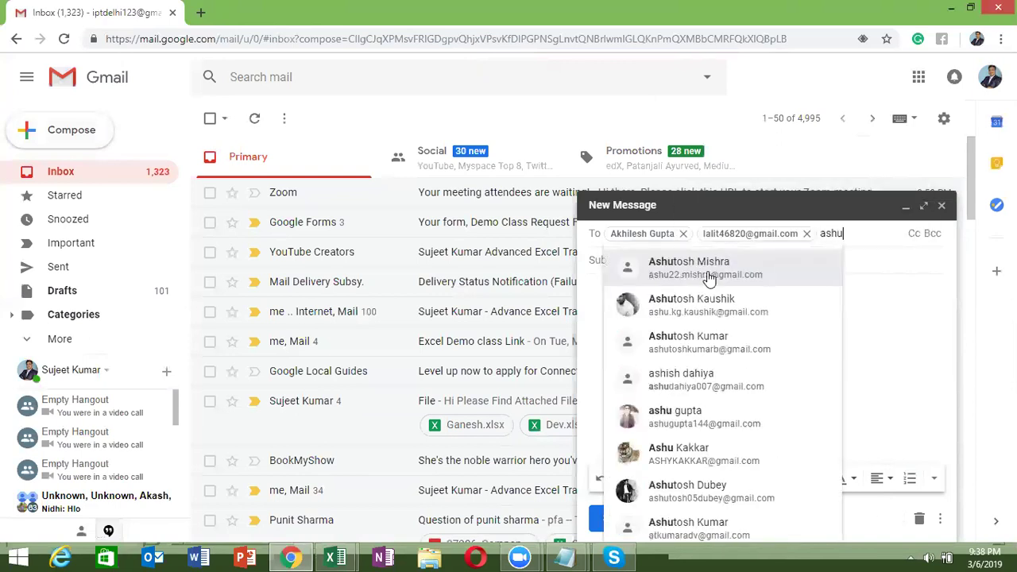
click(710, 274)
text(m)
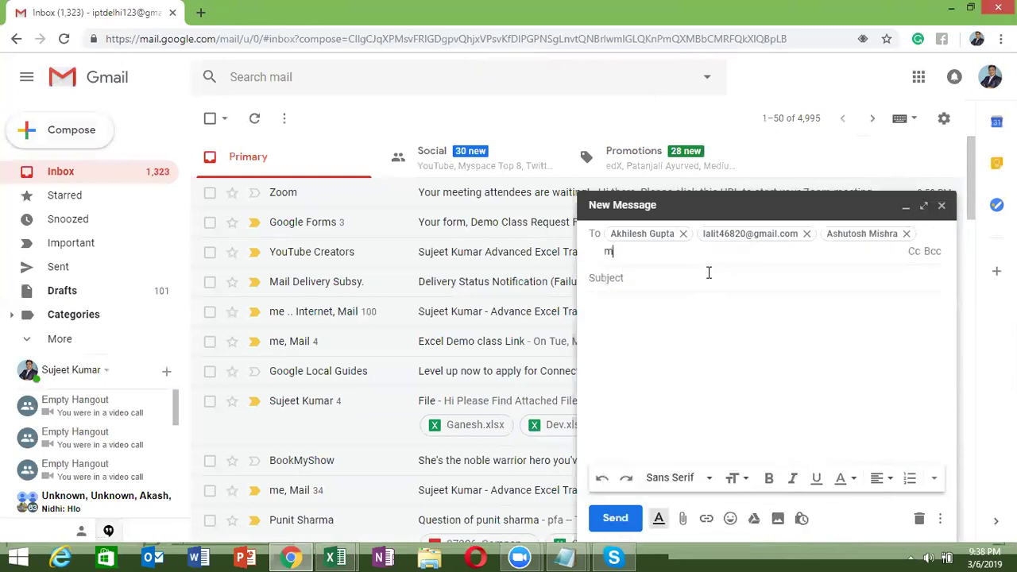
text(uk)
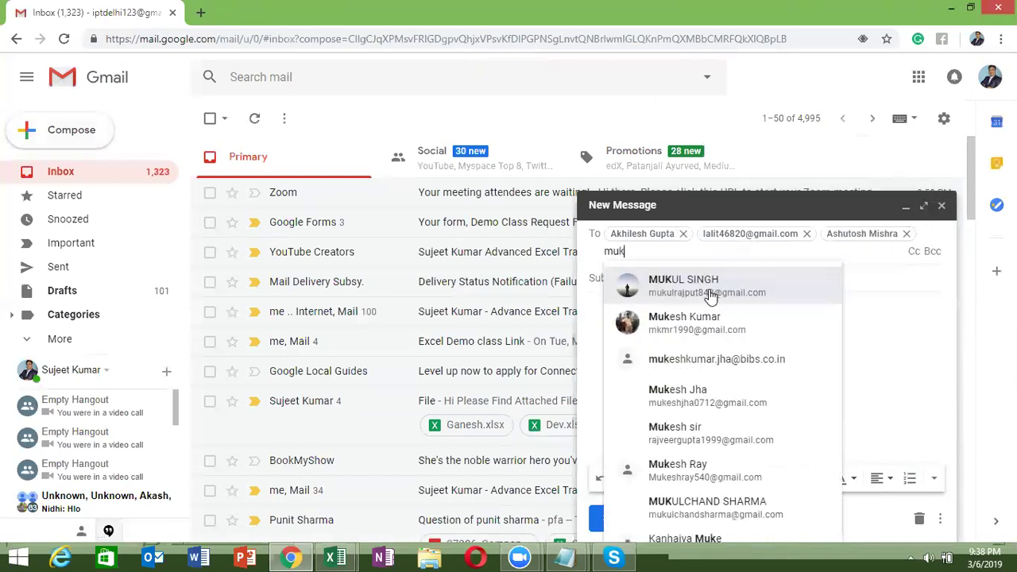
click(704, 326)
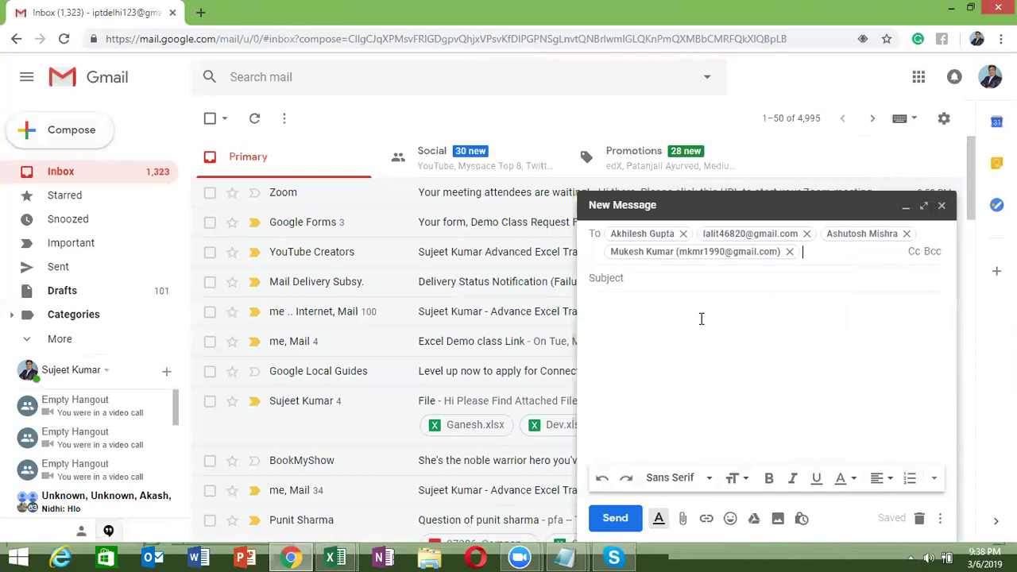
click(756, 293)
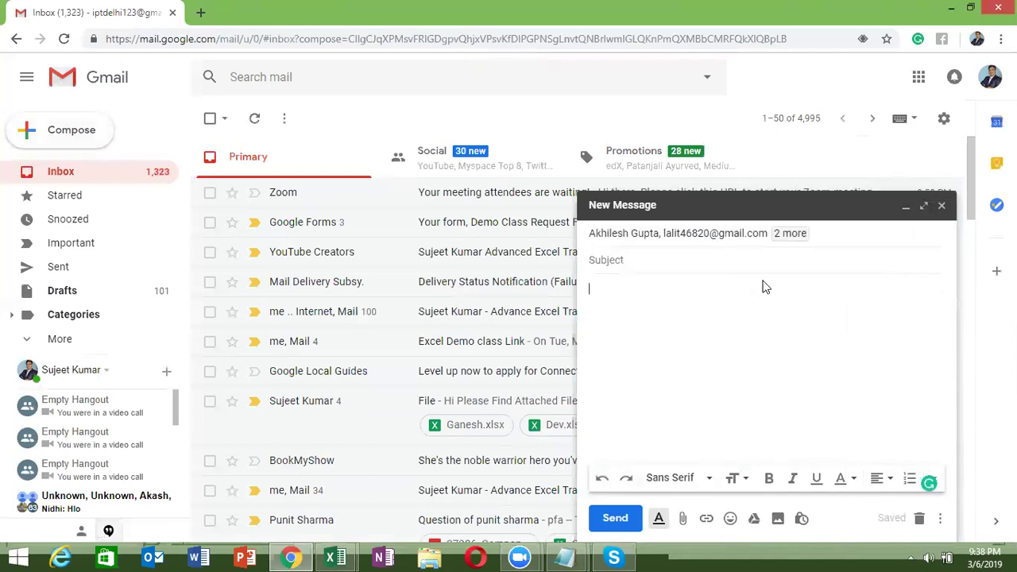
Step: Enter the subject 'Code' and send the message
text(Code)
click(761, 287)
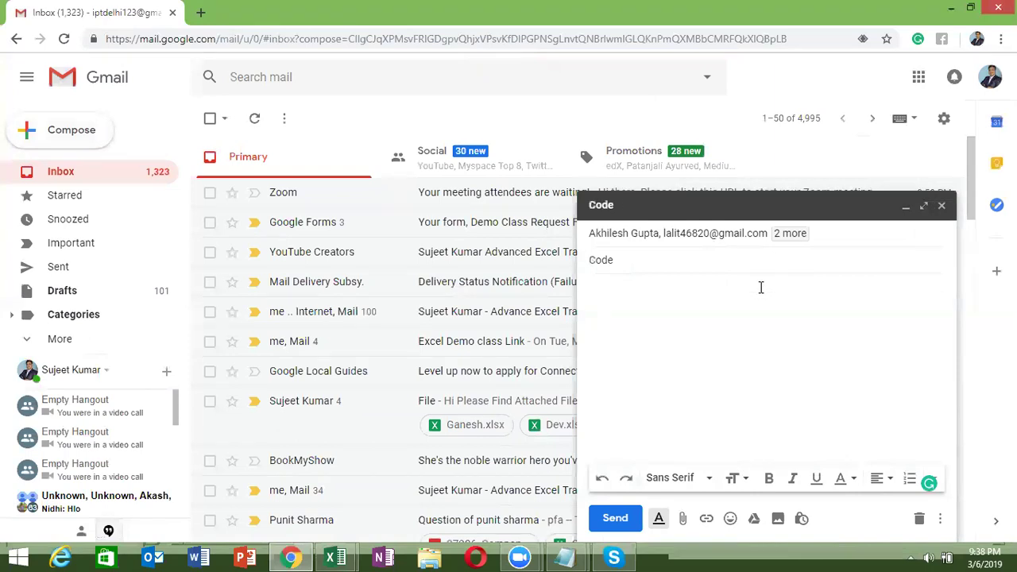
click(616, 519)
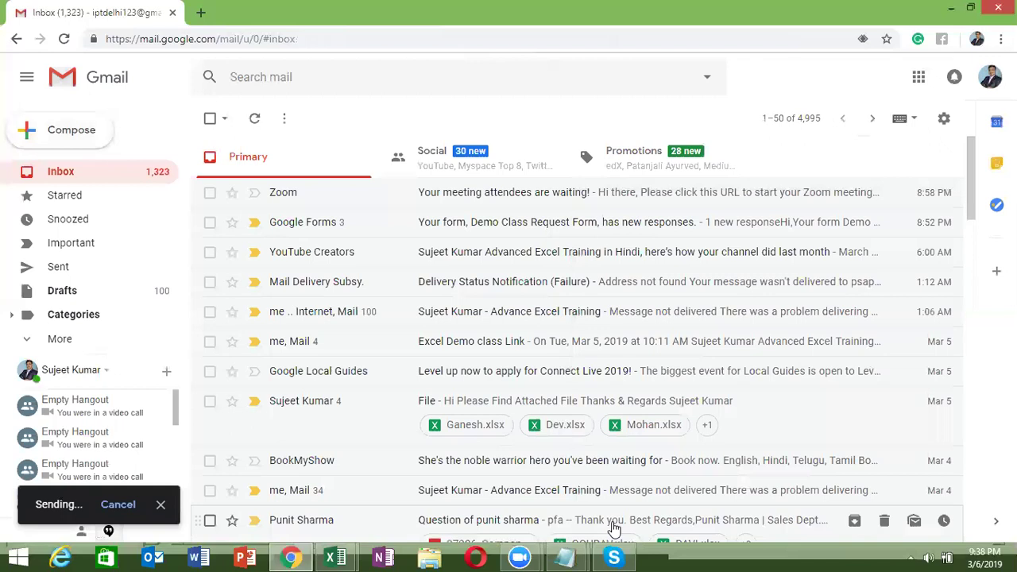